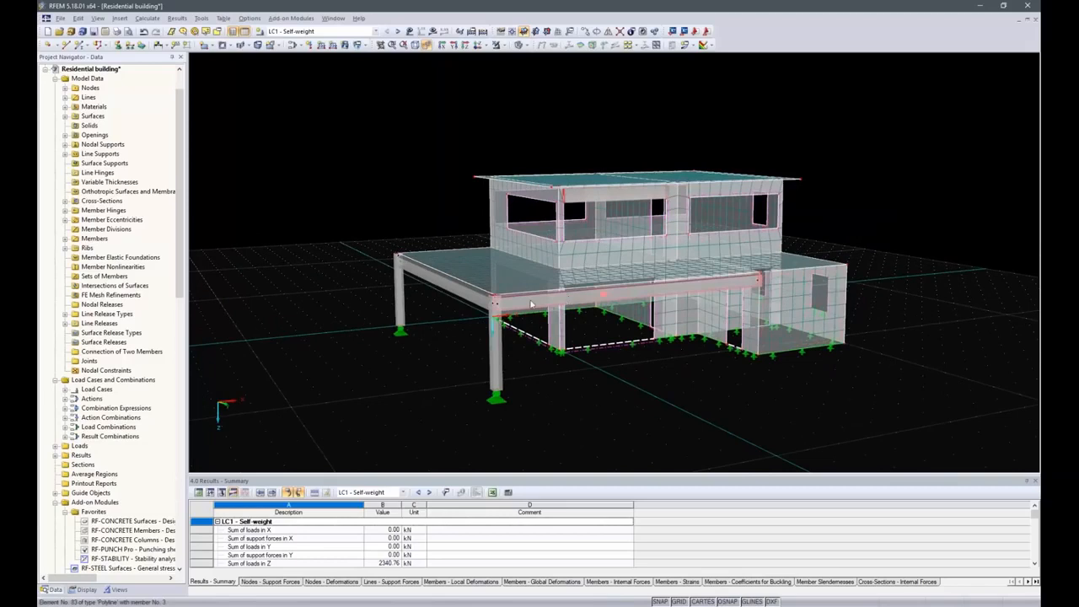
- Display the loads on the model and review load cases LC1 to LC5 one after another
mouse_move(523, 311)
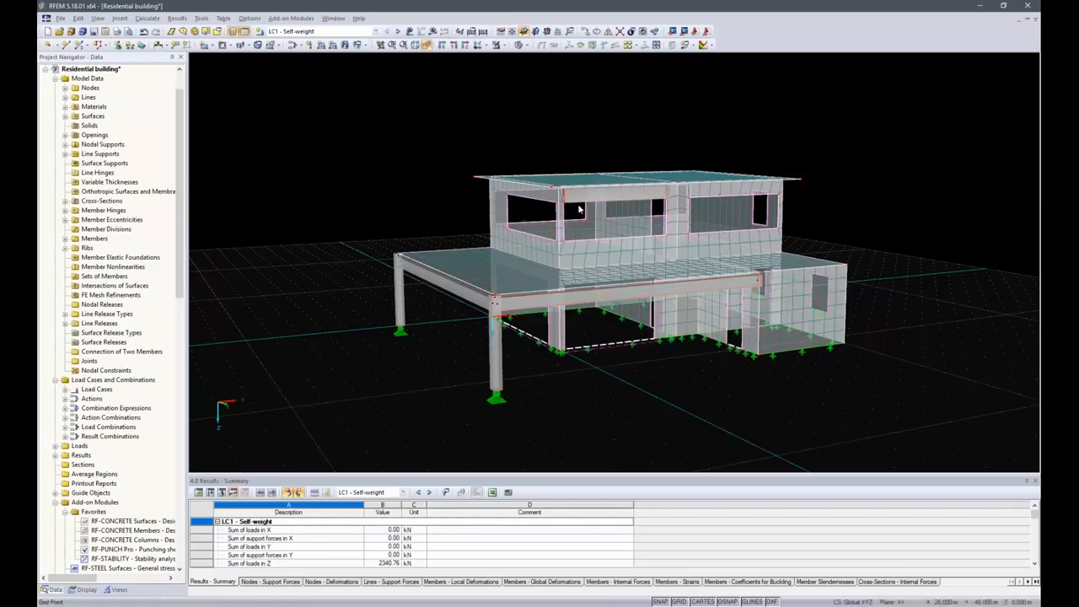
mouse_move(585, 203)
left_click(409, 32)
middle_click_drag(405, 117, 436, 181, "ctrl")
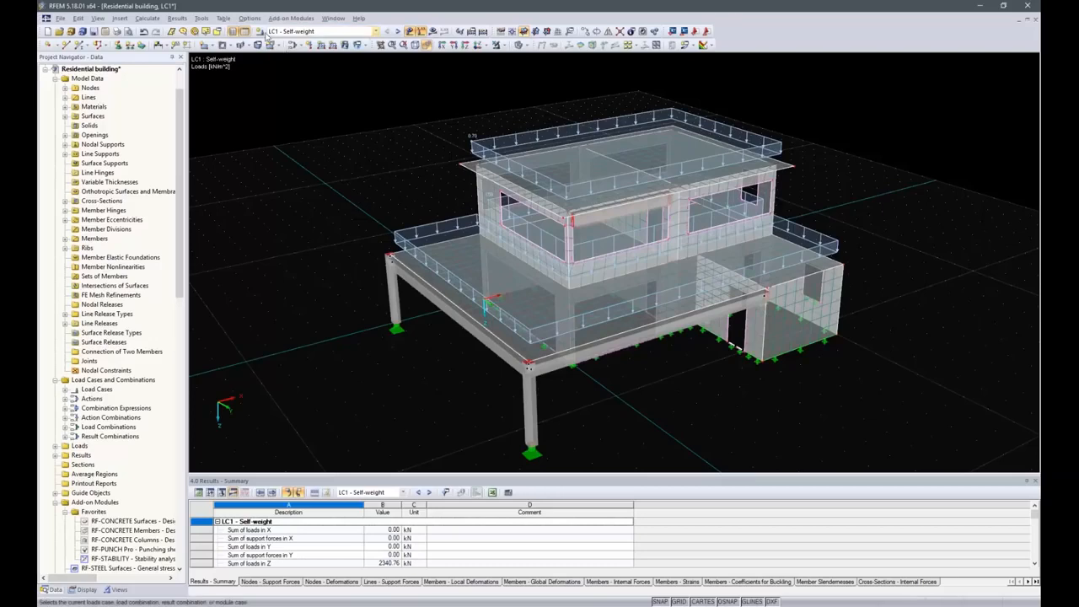
left_click(398, 31)
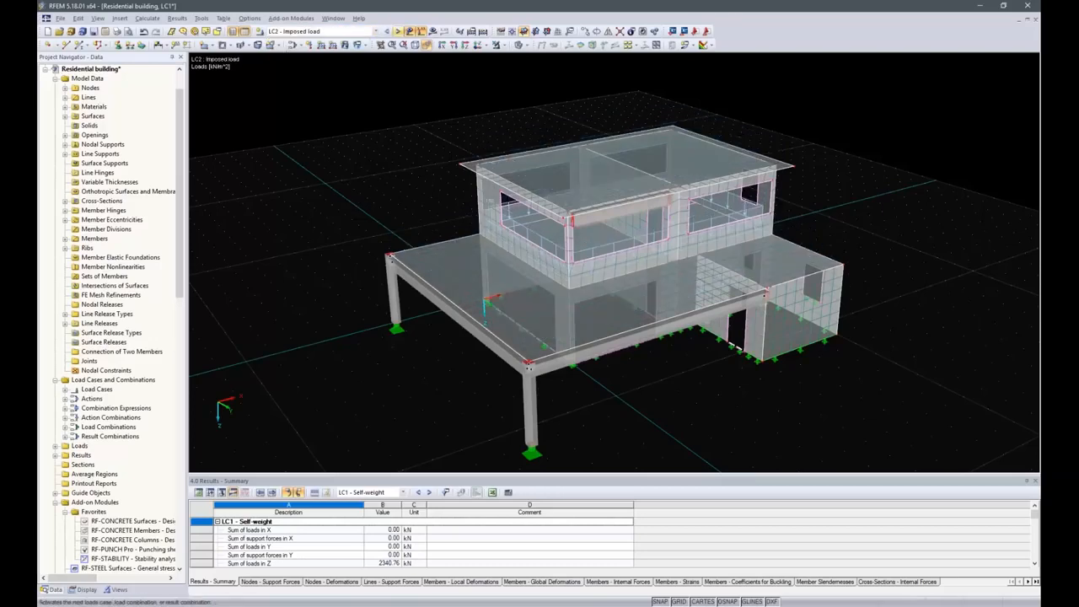
mouse_move(549, 245)
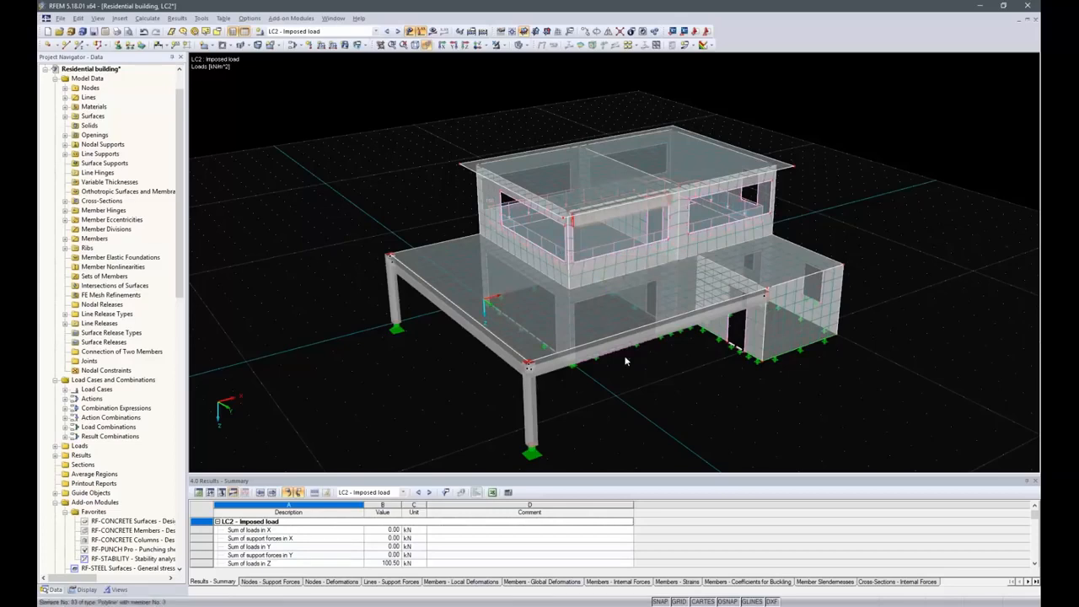
left_click(397, 31)
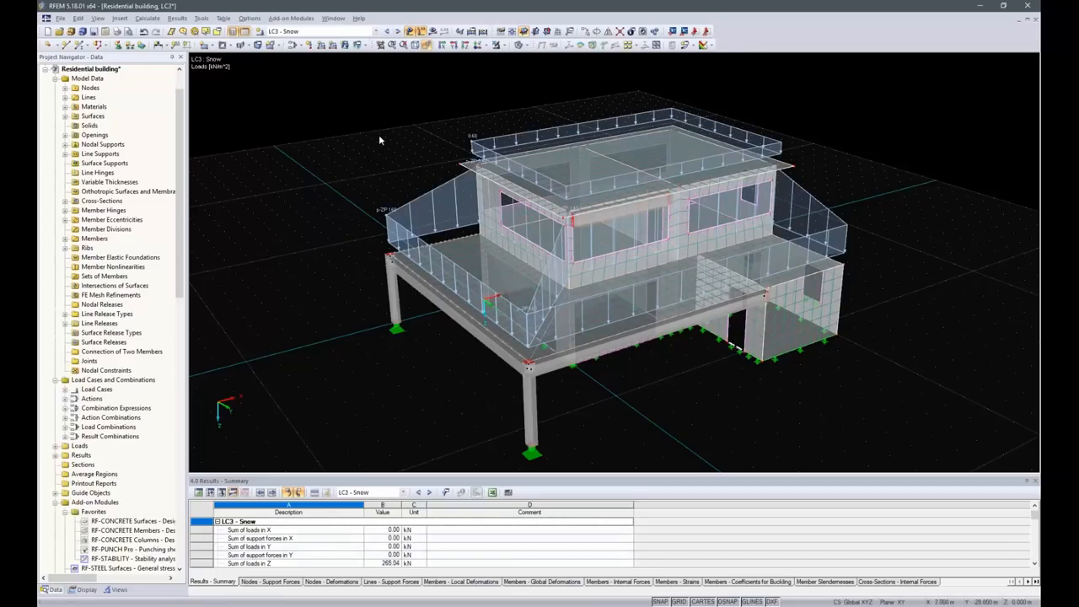
left_click(397, 31)
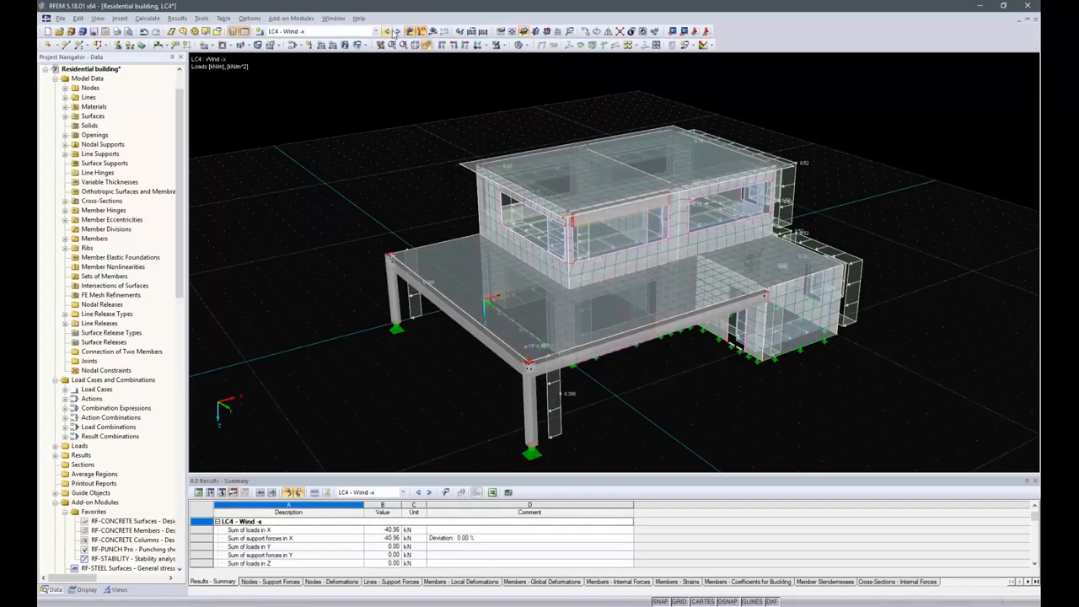
left_click(397, 32)
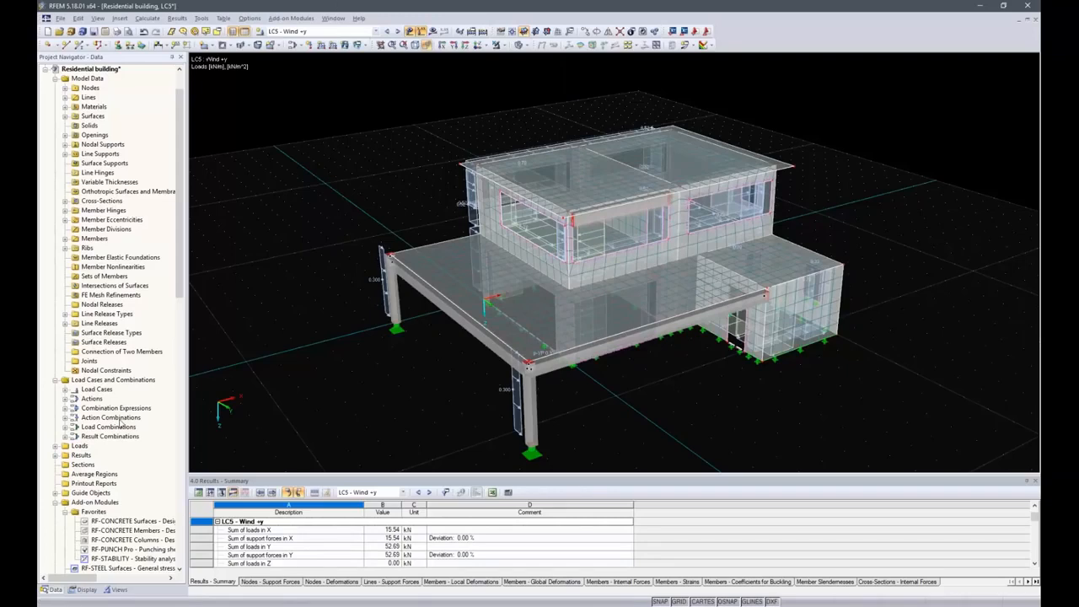
- Review the load cases, load combinations and result combinations in the load case settings, leaving them without changes
left_click(110, 383)
right_click(110, 386)
left_click(135, 389)
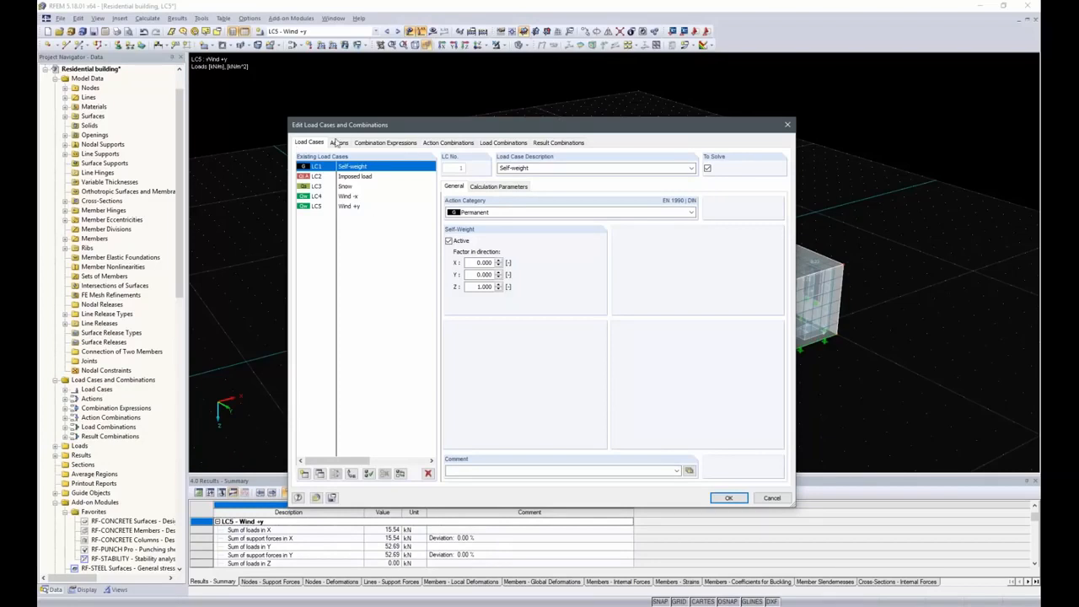
left_click(497, 143)
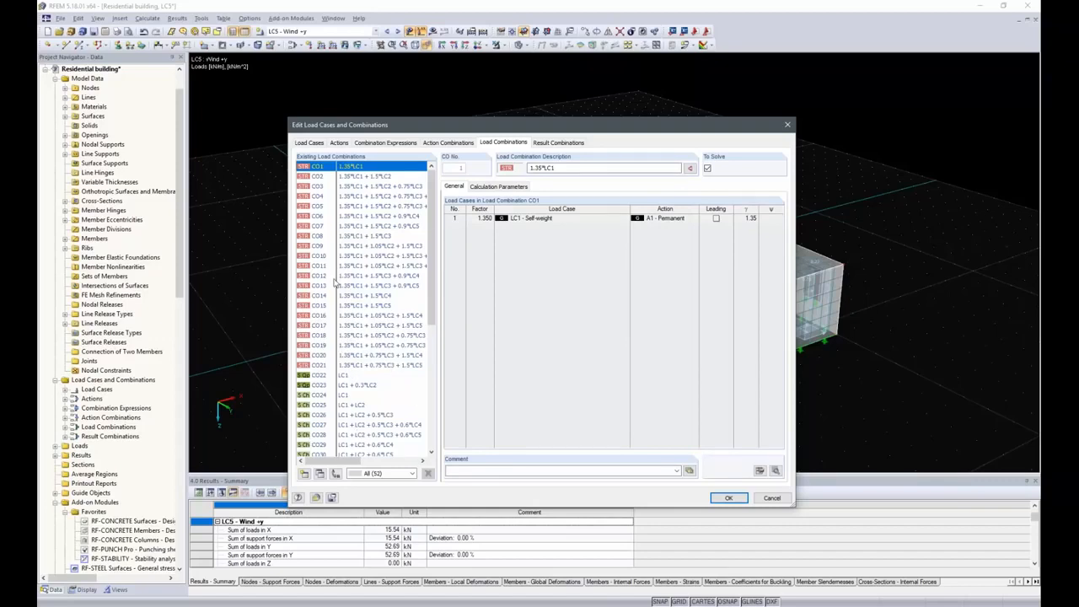
left_click(558, 143)
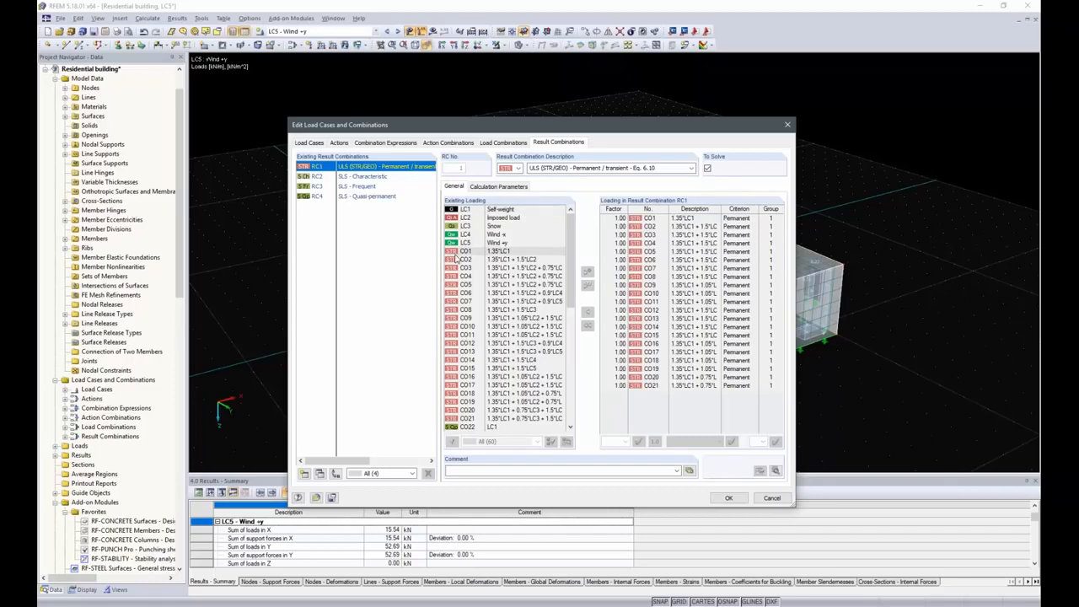
left_click(772, 497)
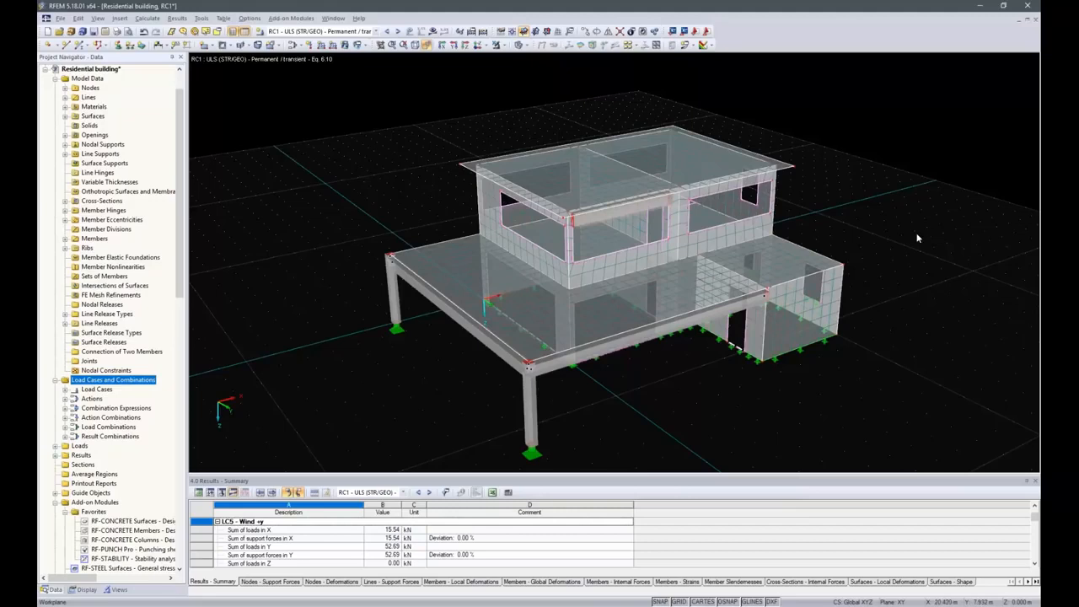
- Inspect the upper-storey result beam's integration parameters and member eccentricity
mouse_move(602, 219)
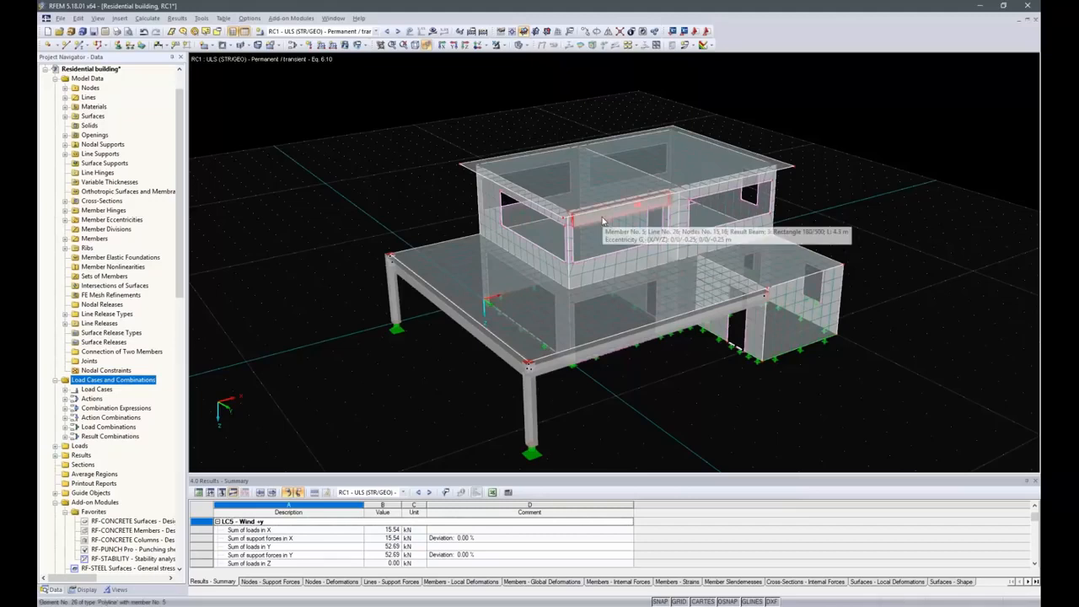
scroll(602, 219, "up", 4)
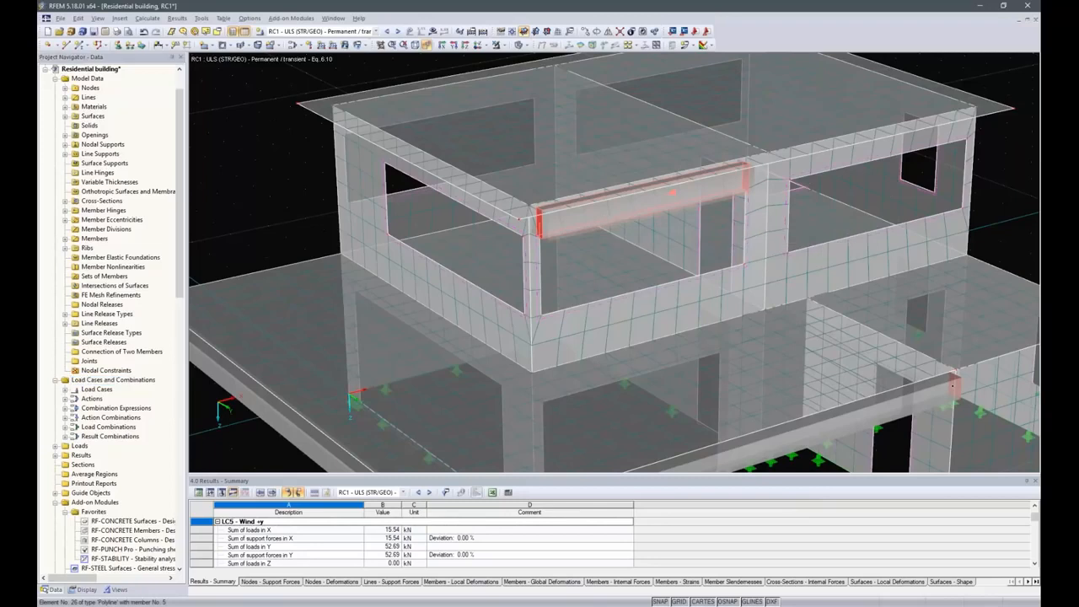
double_click(603, 219)
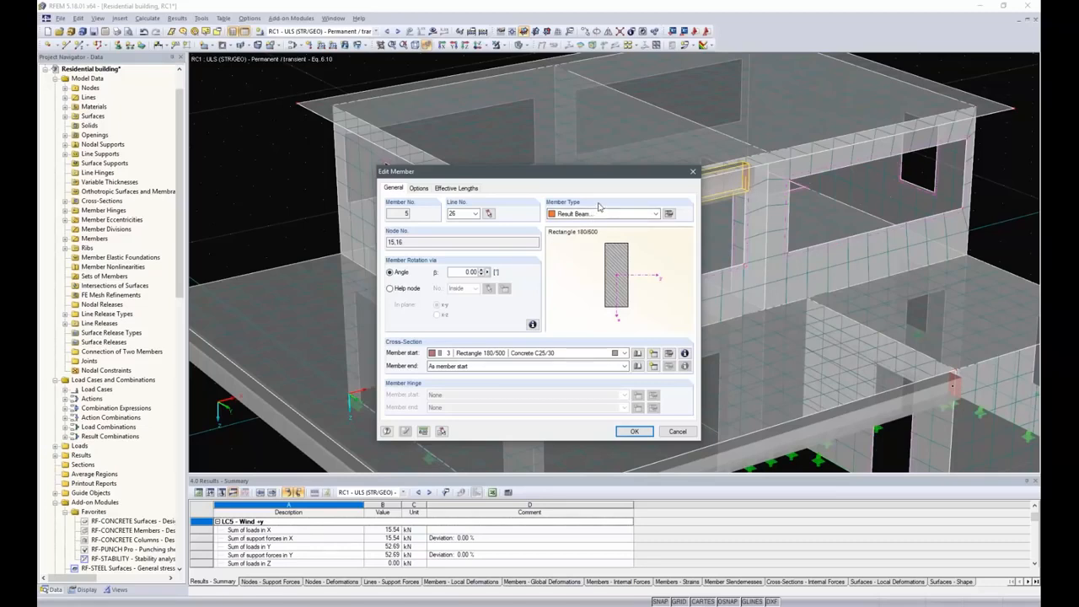
left_click(670, 214)
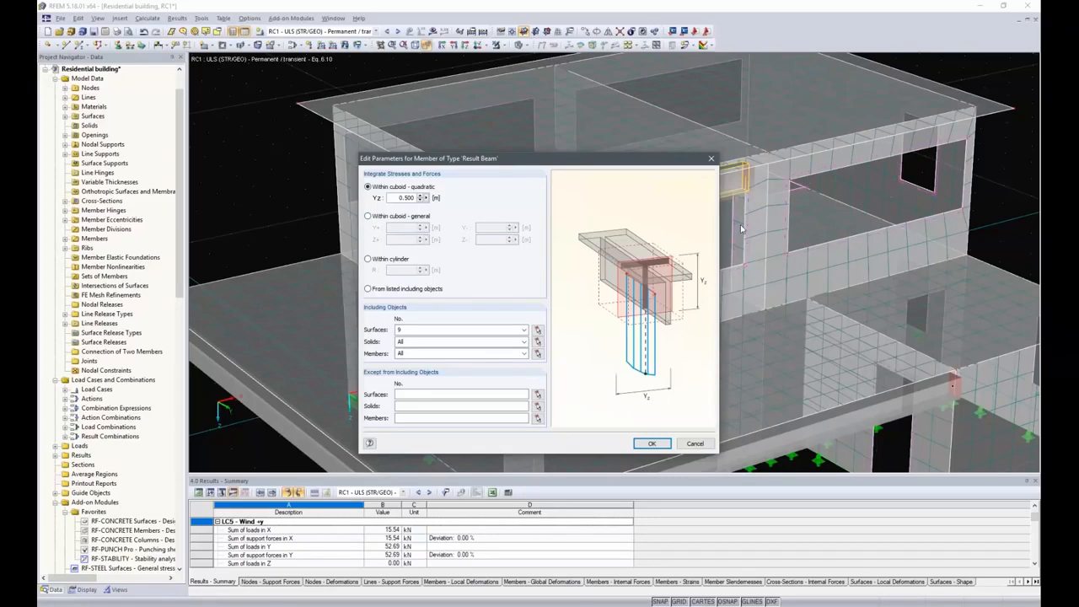
left_click(653, 444)
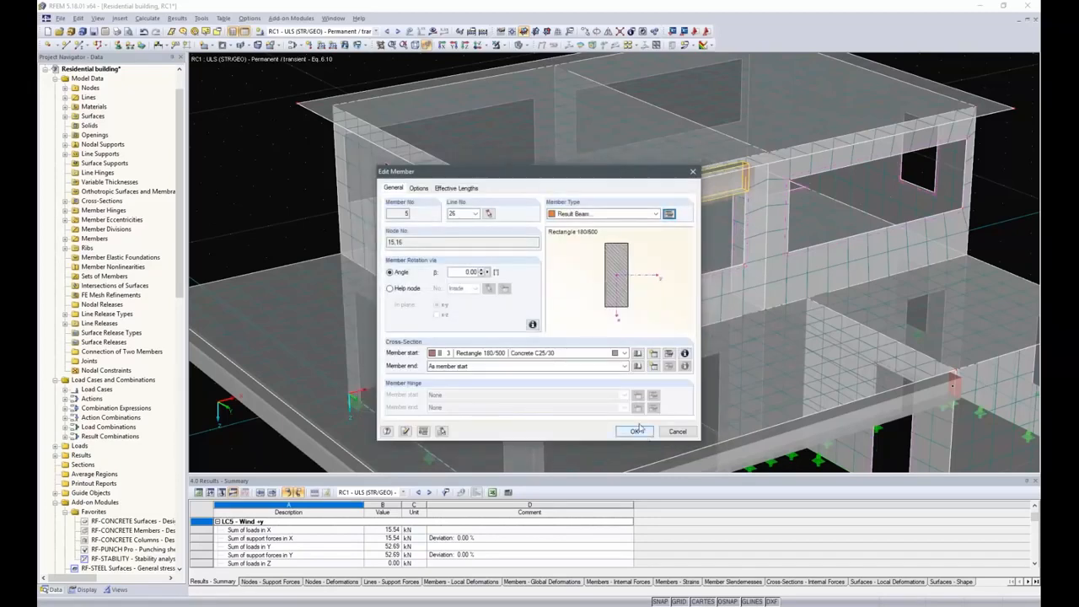
left_click(419, 189)
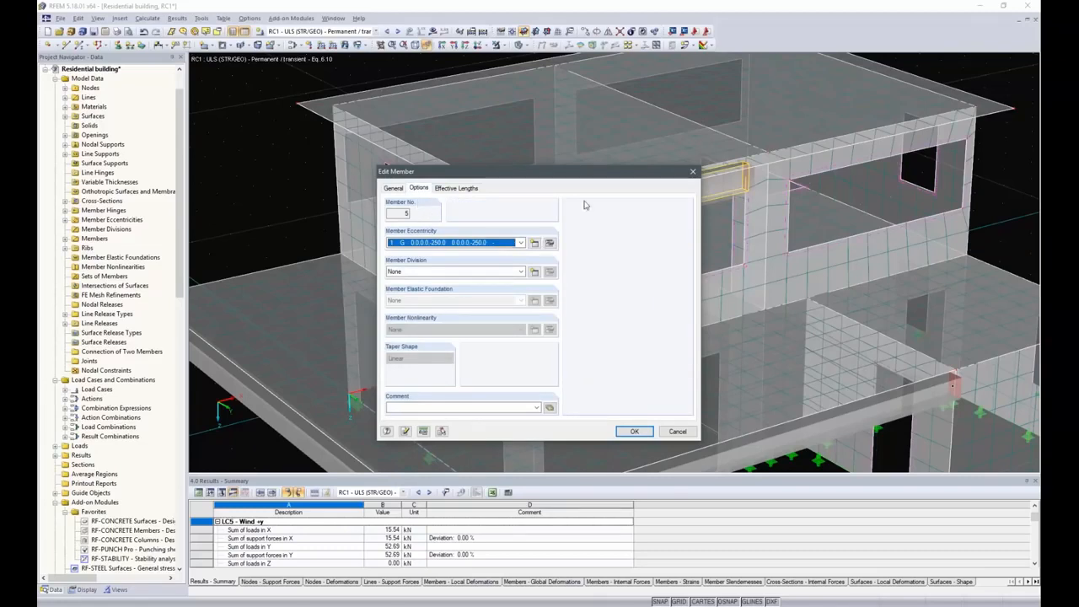
left_click_drag(590, 174, 393, 223)
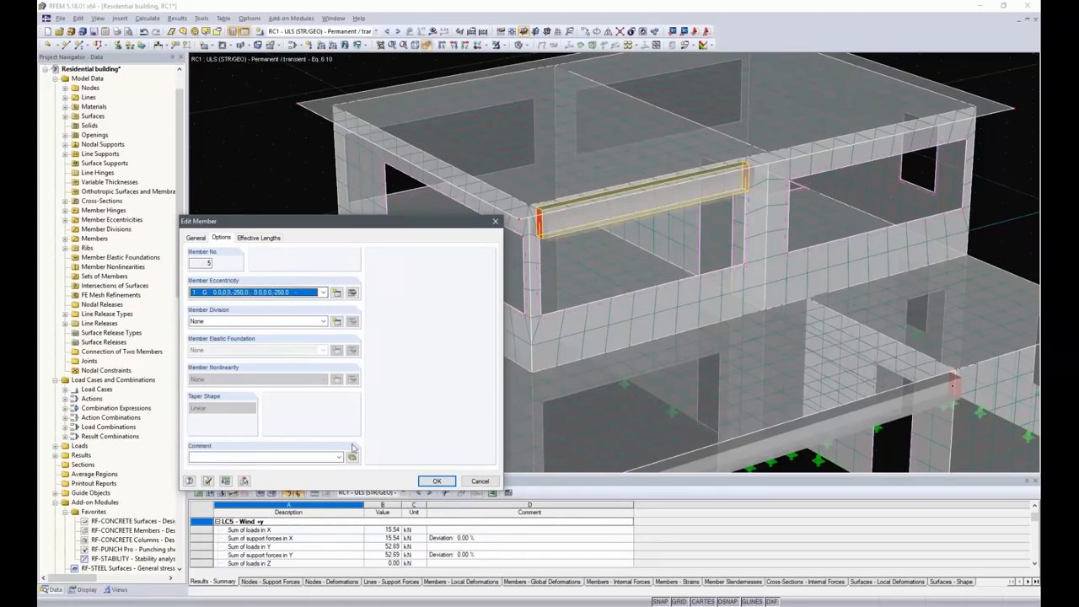
left_click(421, 481)
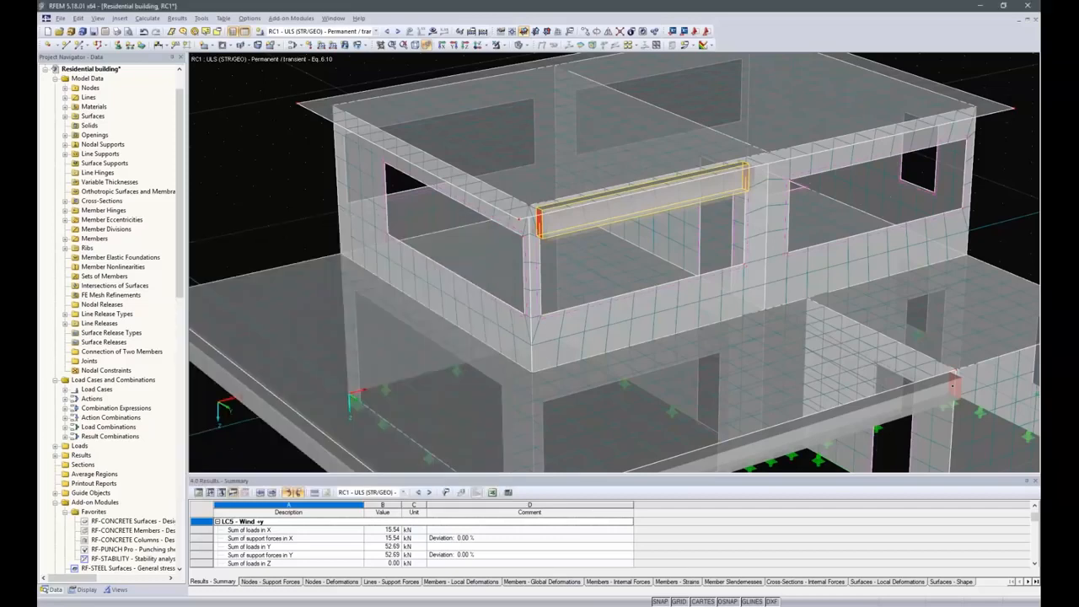
- Edit the two edge ribs of the lower roof slab, setting integration width b1 on side 1 to L/6
scroll(650, 222, "down", 5)
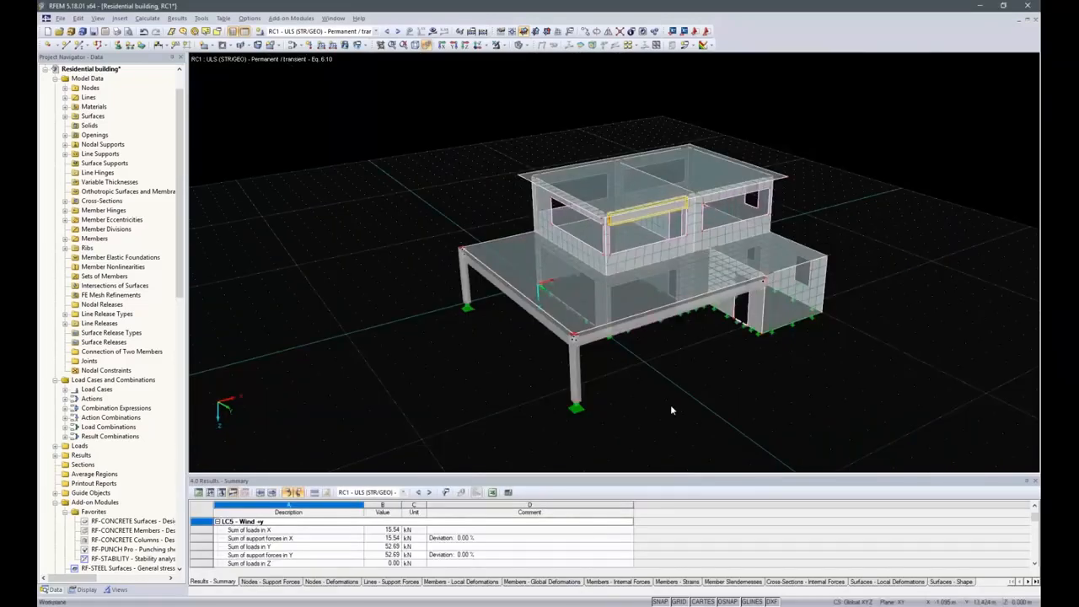
left_click(628, 324)
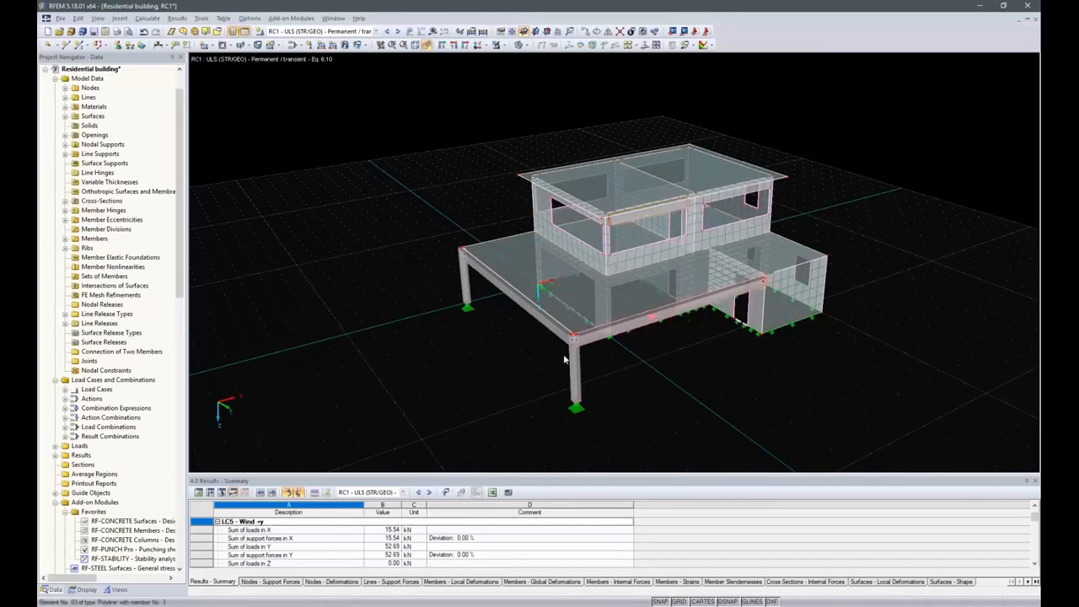
double_click(534, 316)
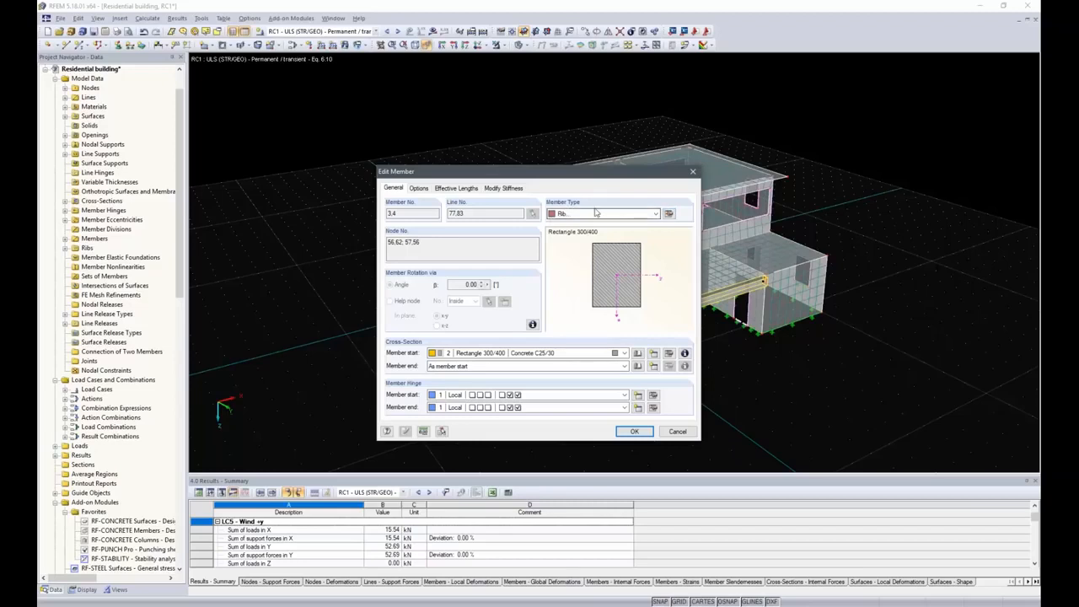
left_click(670, 214)
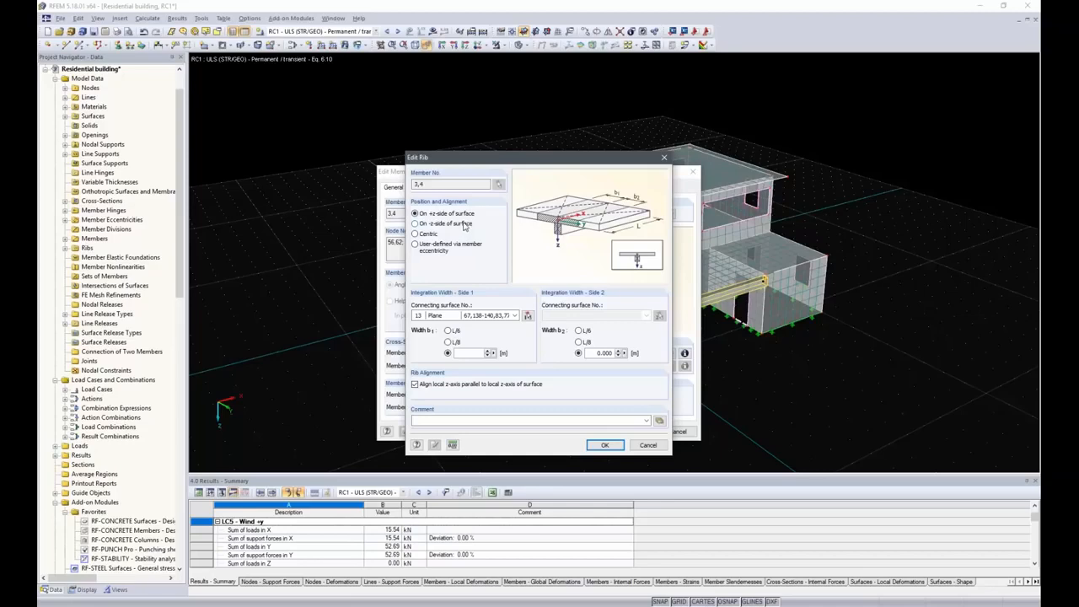
left_click(448, 330)
left_click(601, 447)
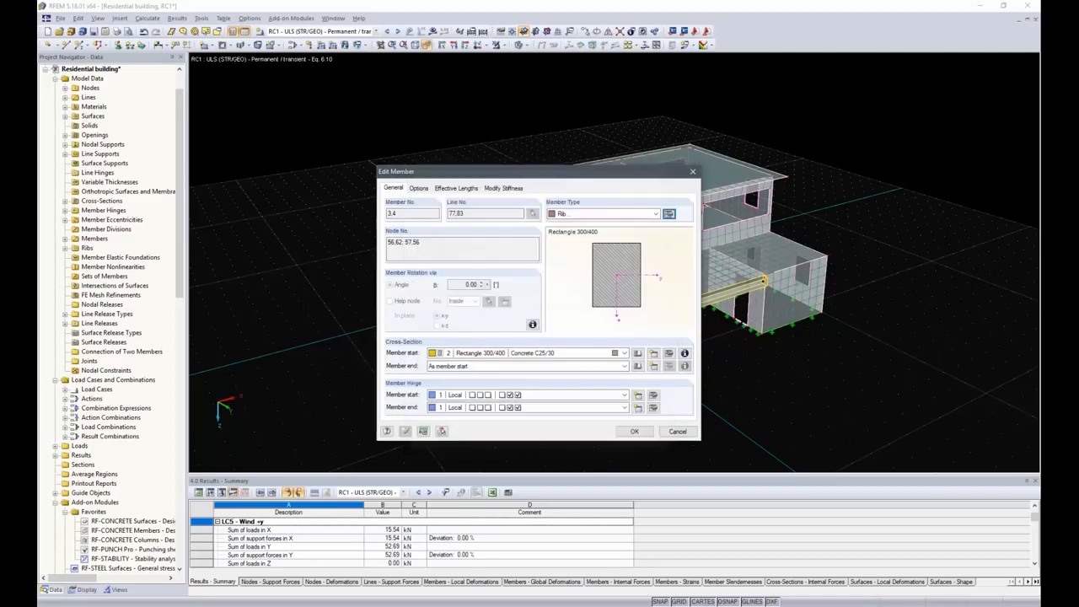
left_click(634, 431)
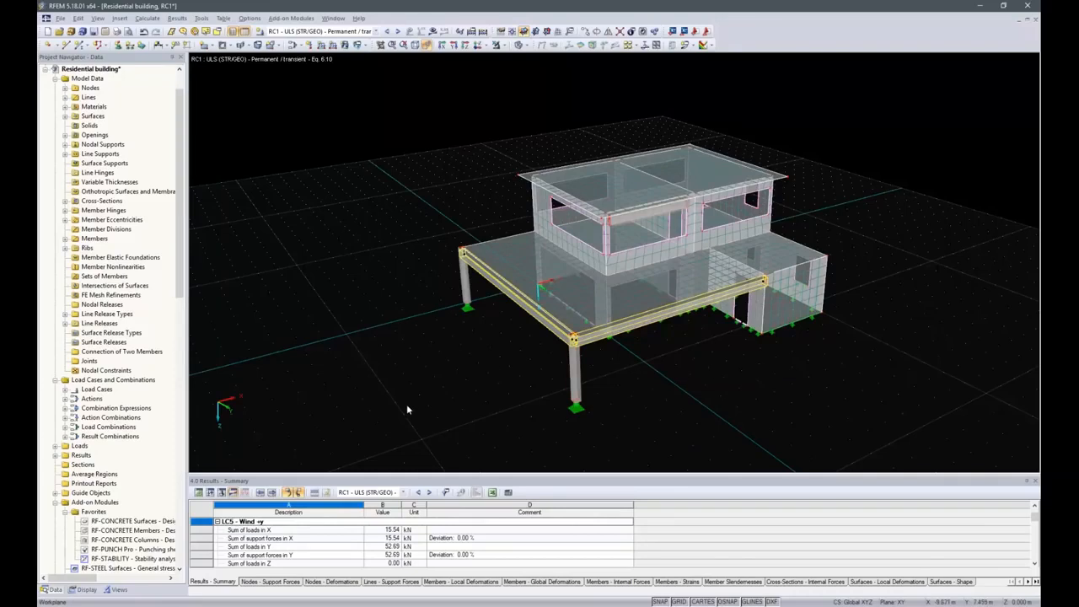
- Open the RF-CONCRETE Surfaces module and set the design standard to EN 1992-1-1:2004/A1:2014 with national annex DIN:2015
double_click(124, 522)
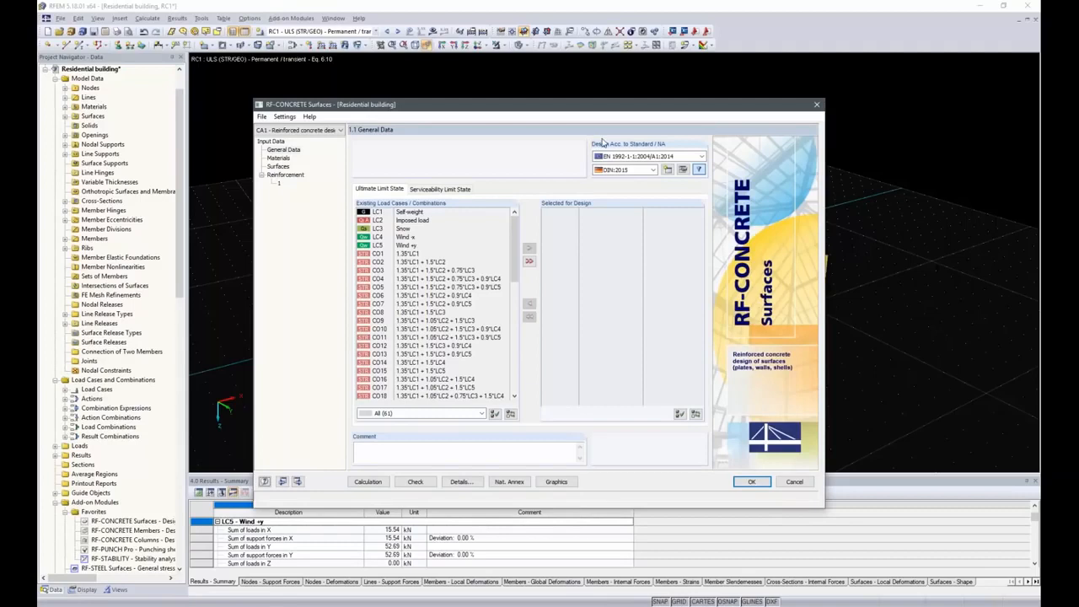
left_click(638, 157)
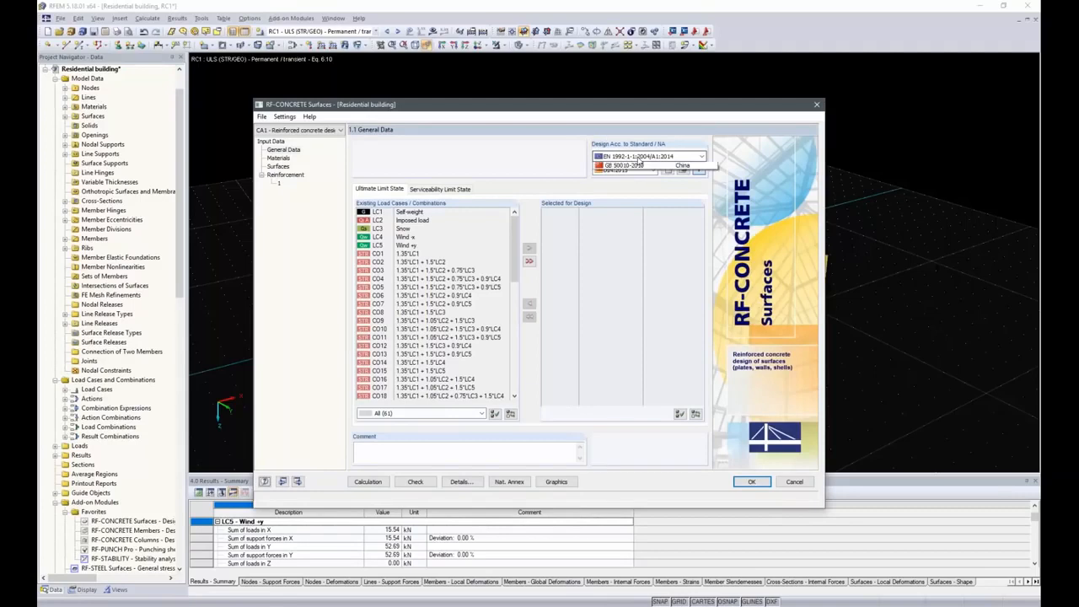
left_click(636, 158)
left_click(637, 170)
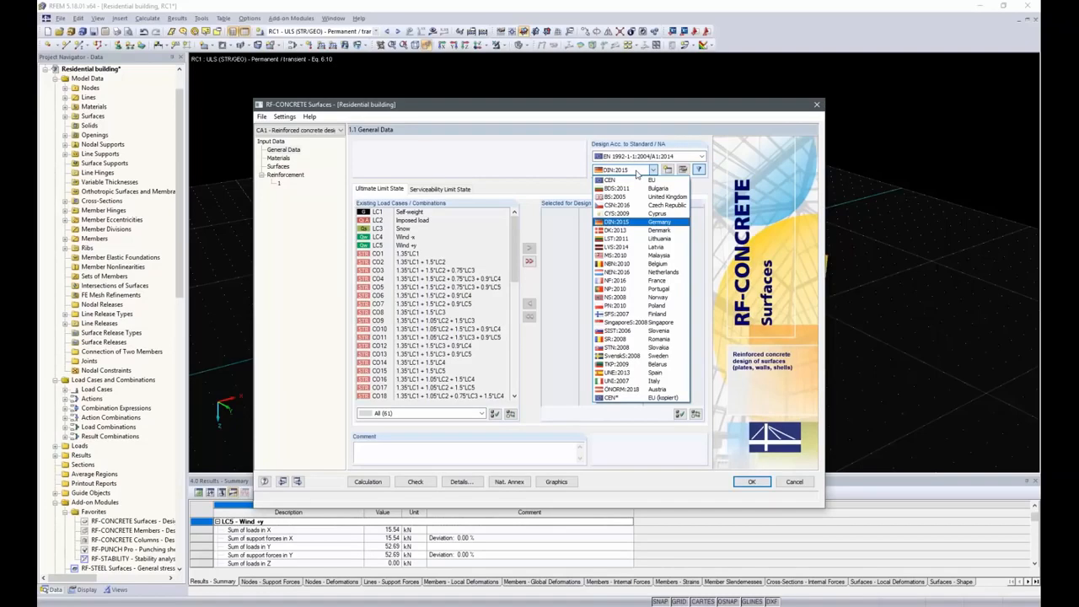
left_click(640, 222)
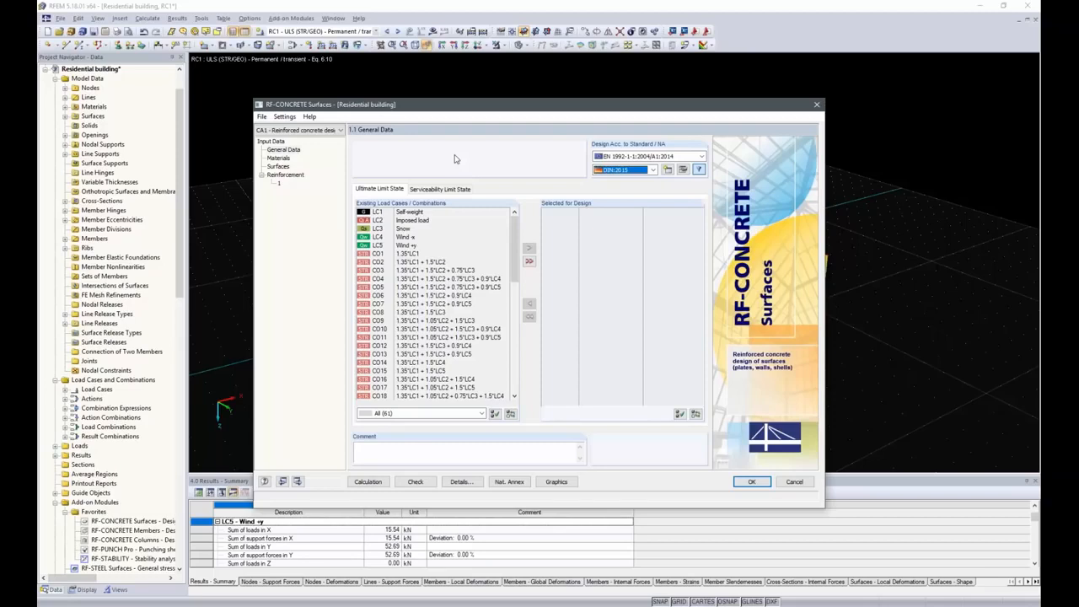
- Add result combination RC1, ULS (STR/GEO) - Permanent / transient, to the ultimate limit state design
scroll(506, 321, "down", 6)
scroll(505, 321, "down", 7)
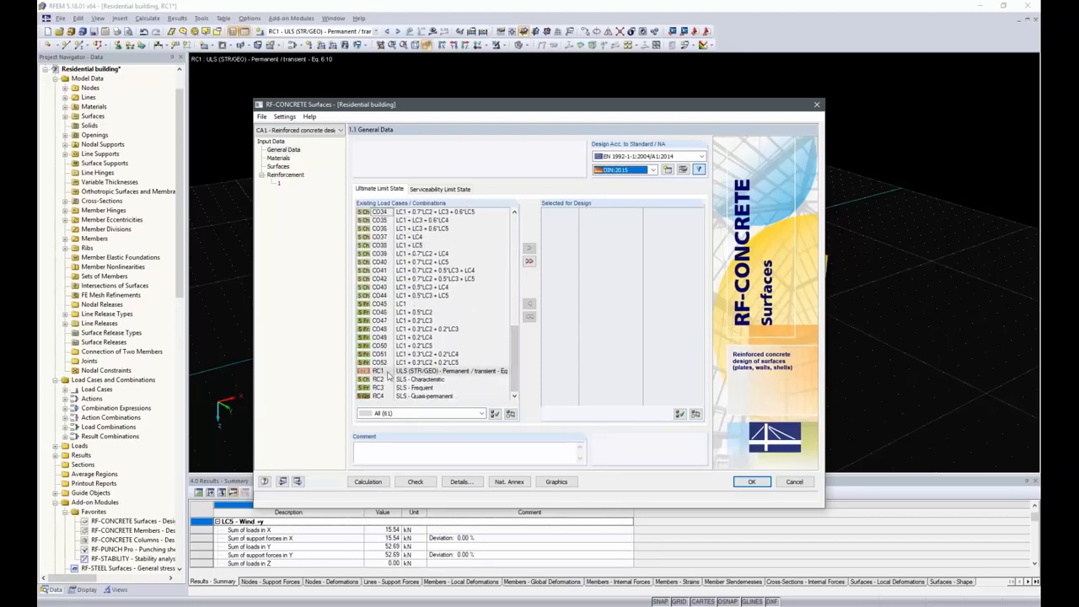
double_click(388, 371)
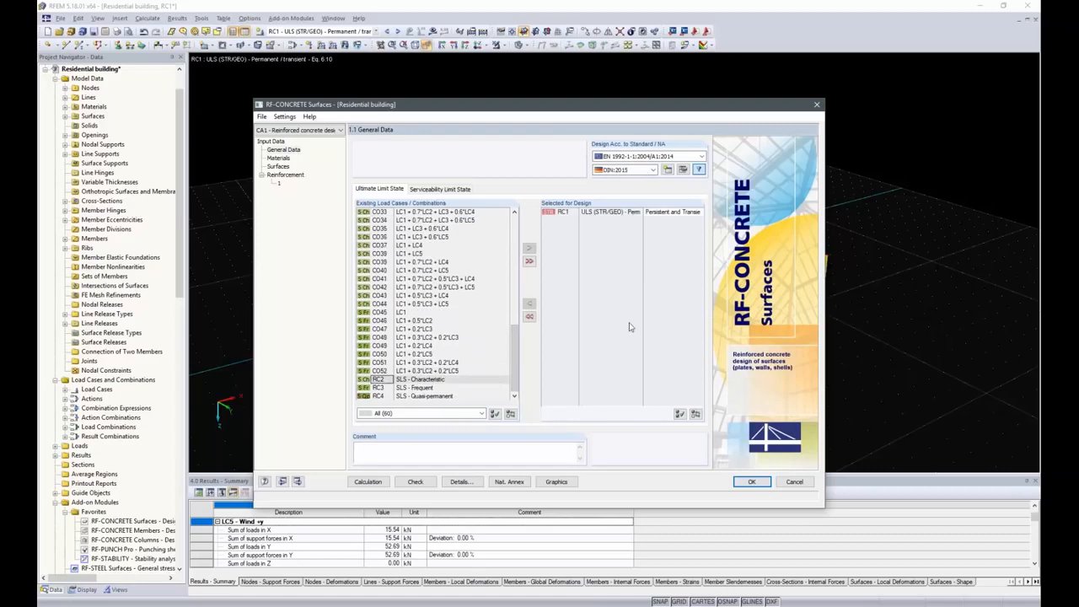
- Add result combinations RC2, SLS - Characteristic, and RC3, SLS - Frequent, to the serviceability limit state design
left_click(432, 190)
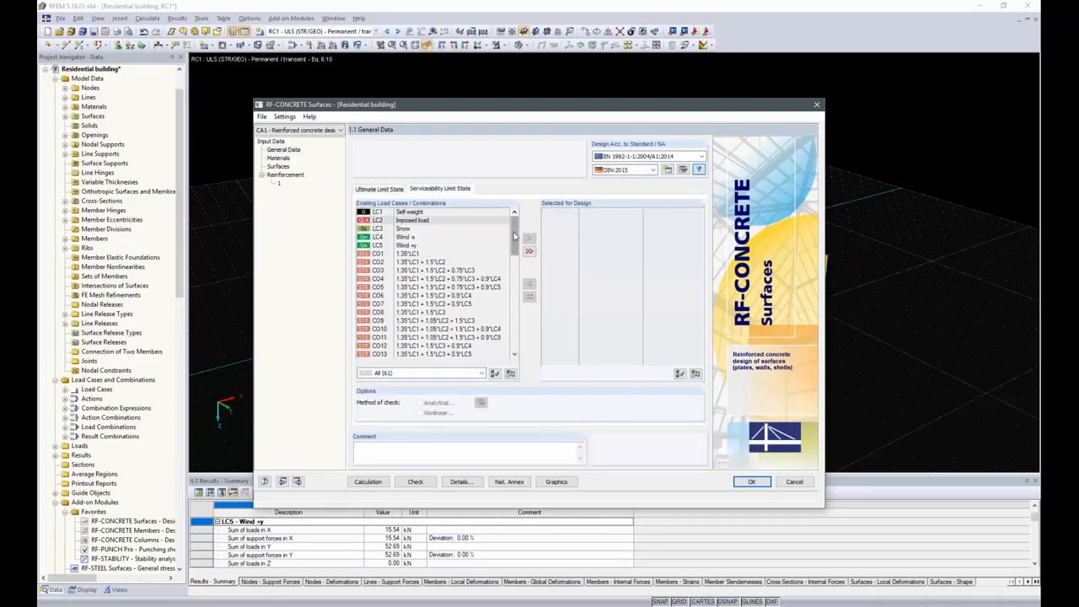
left_click_drag(515, 237, 509, 363)
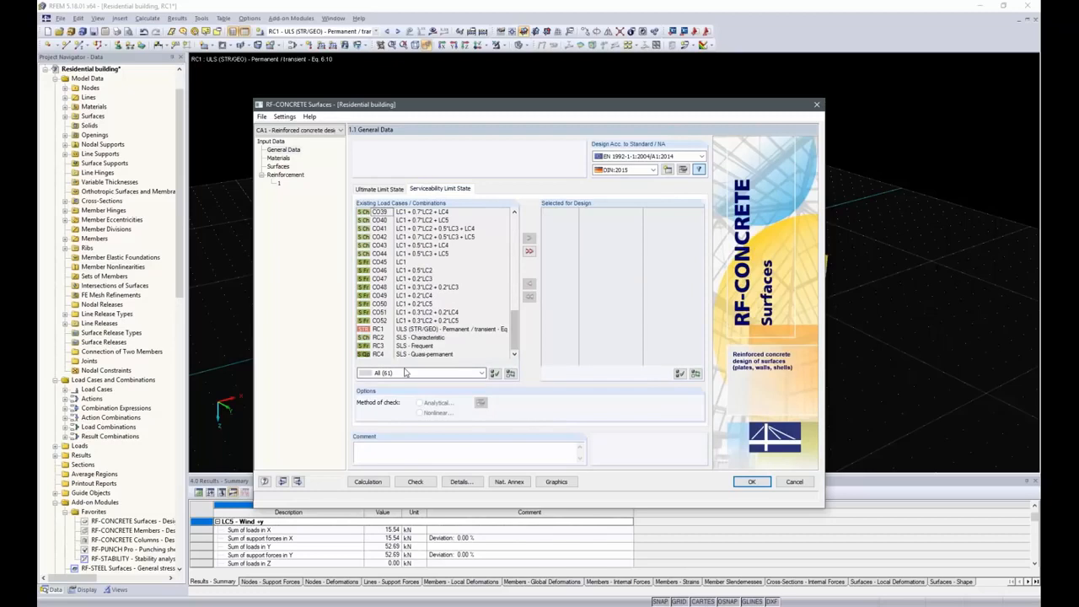
left_click(403, 338)
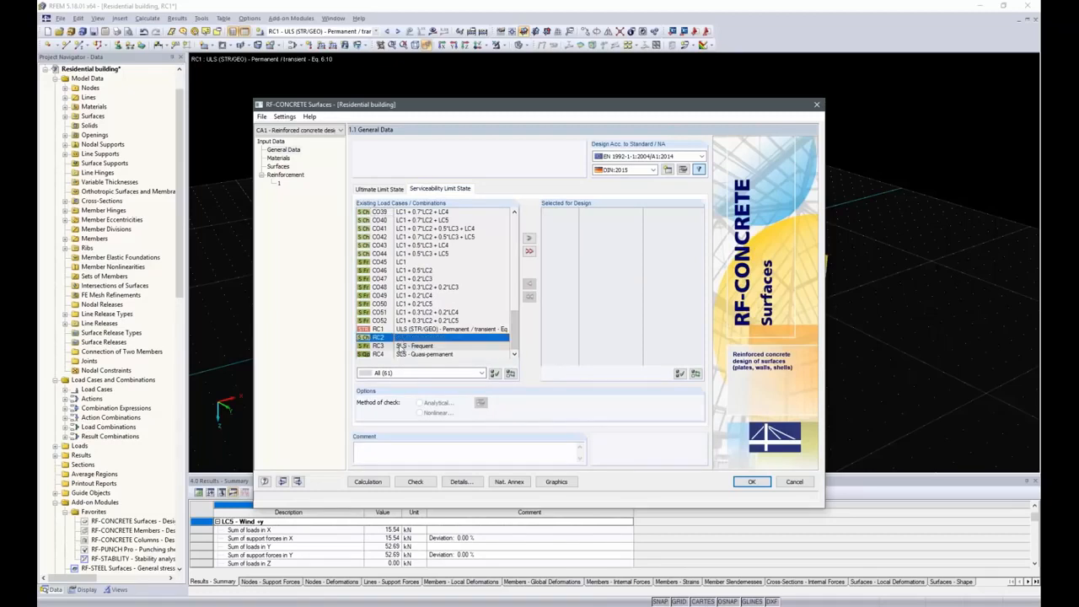
left_click(400, 347, "shift")
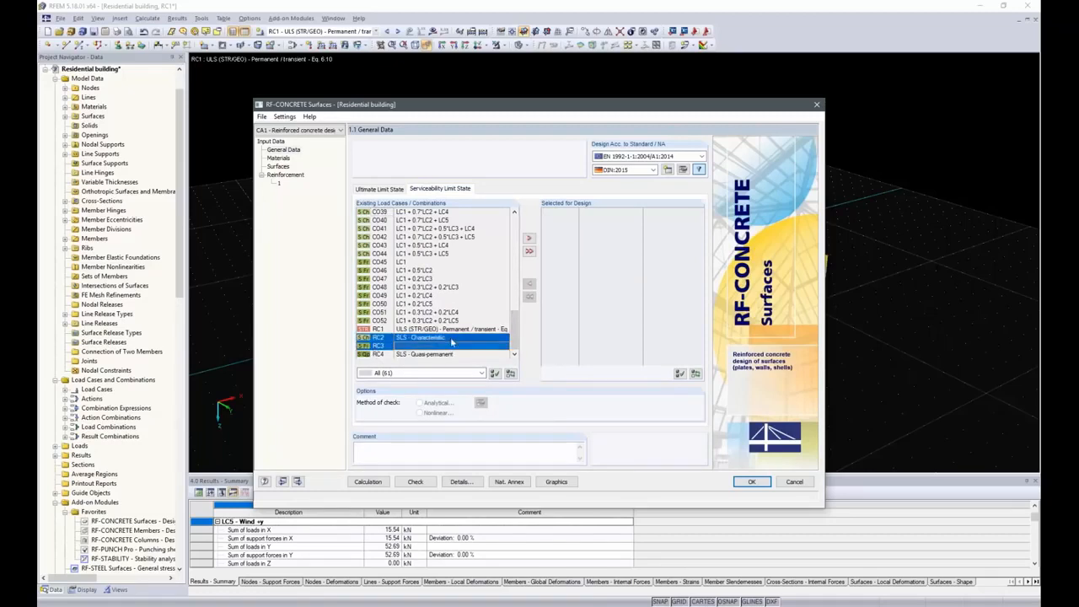
left_click_drag(452, 341, 599, 265)
- Add the quasi-permanent load combinations CO22 and CO23 to the serviceability limit state design
left_click_drag(514, 333, 515, 295)
scroll(405, 249, "up", 1)
left_click_drag(404, 246, 408, 253)
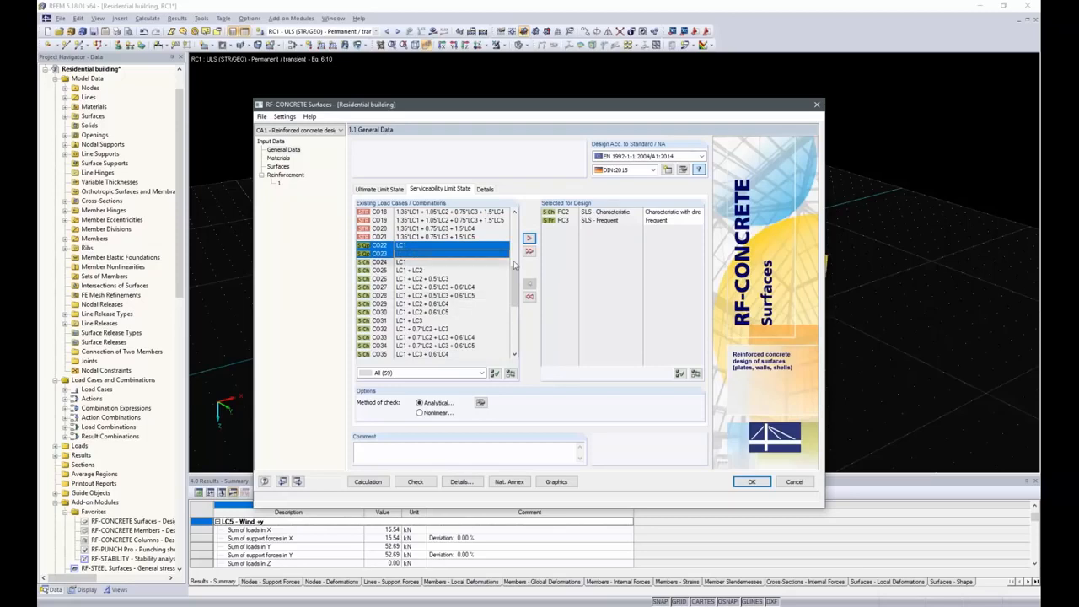
left_click(529, 238)
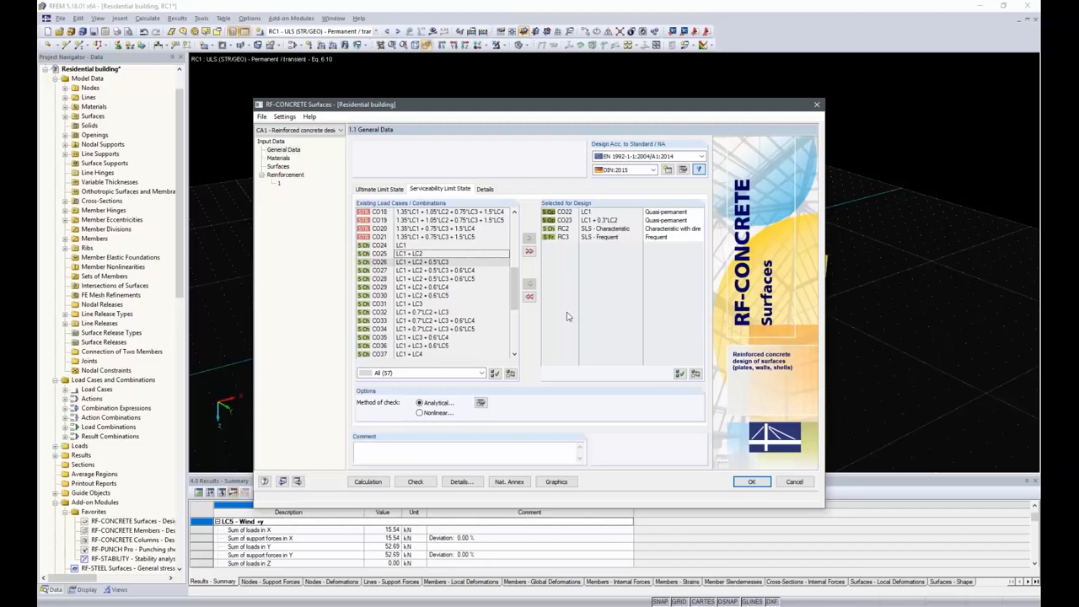
left_click(401, 211)
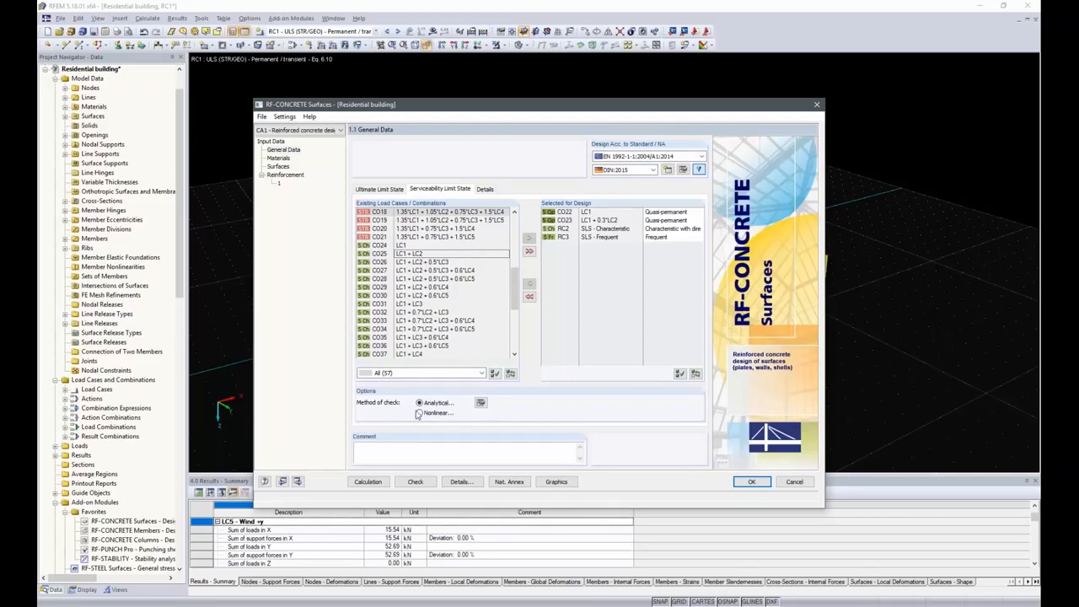
- Enable deflection design with RF-CONCRETE Deflect in the analytical method settings, considering creeping, shrinkage and tension stiffening
left_click(481, 405)
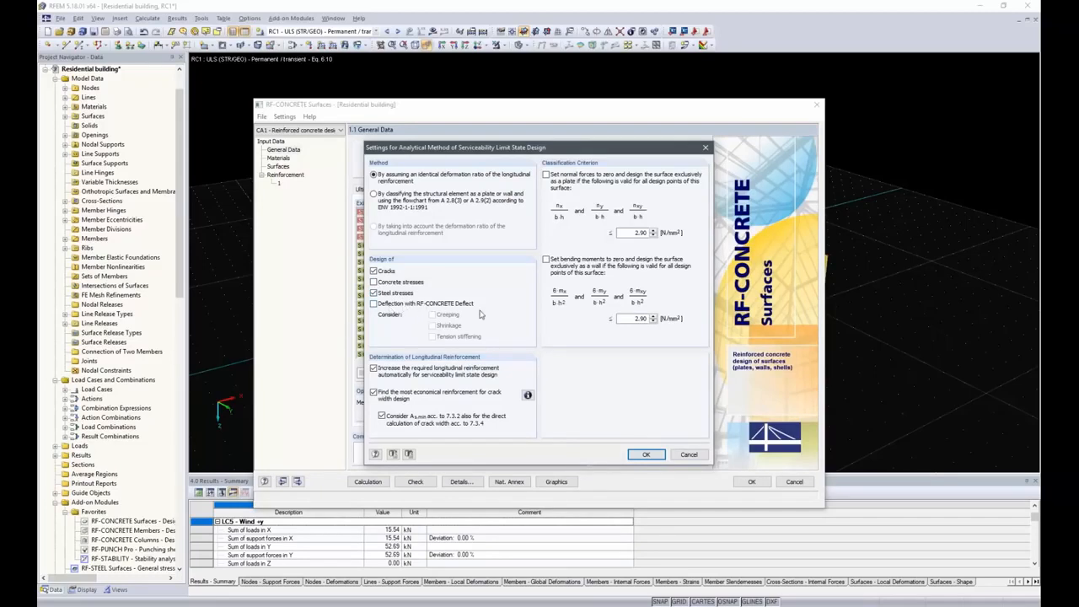
left_click(373, 304)
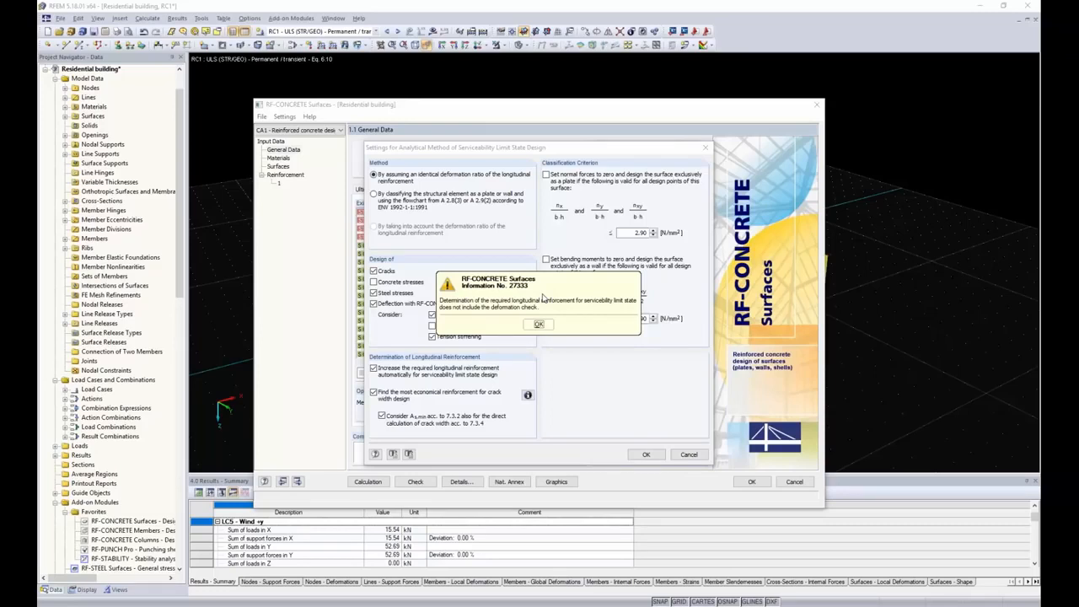
left_click(538, 325)
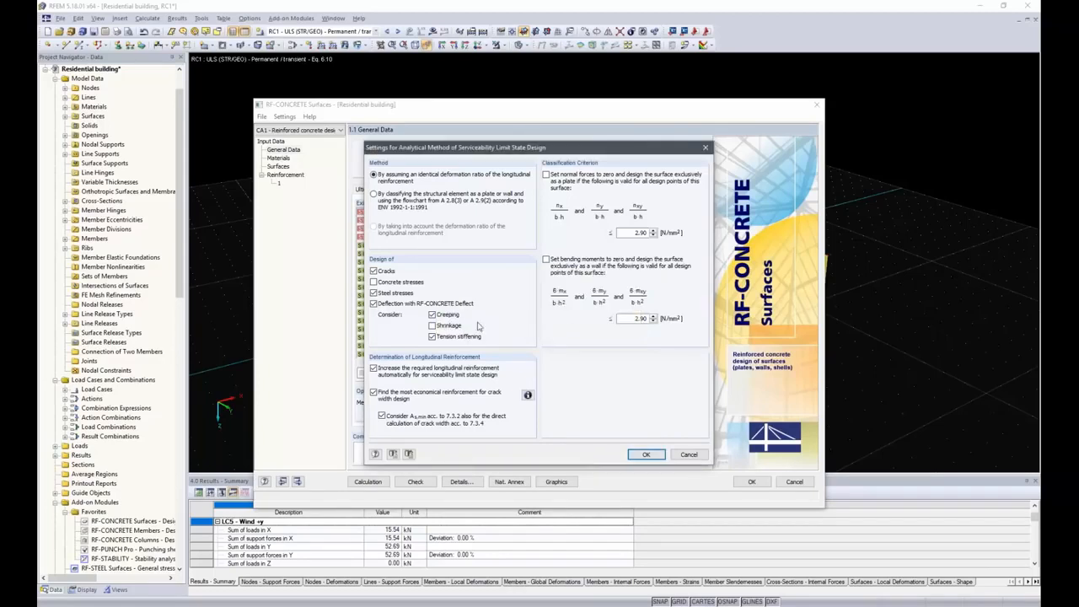
left_click(433, 326)
left_click(646, 455)
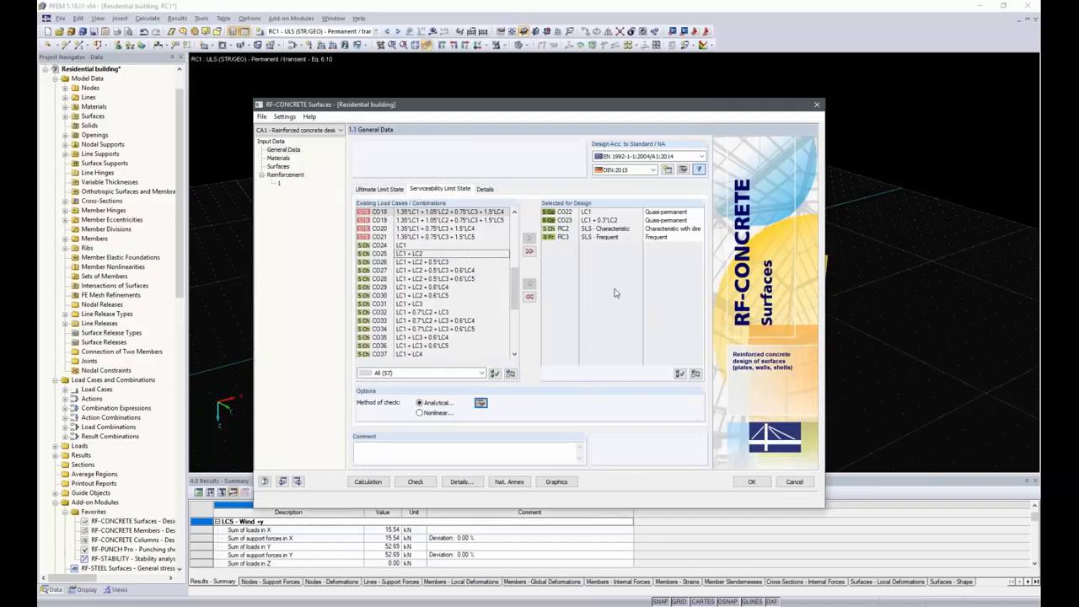
- Select B 500 S (A) as the reinforcing steel for the Concrete C25/30 material
left_click(278, 158)
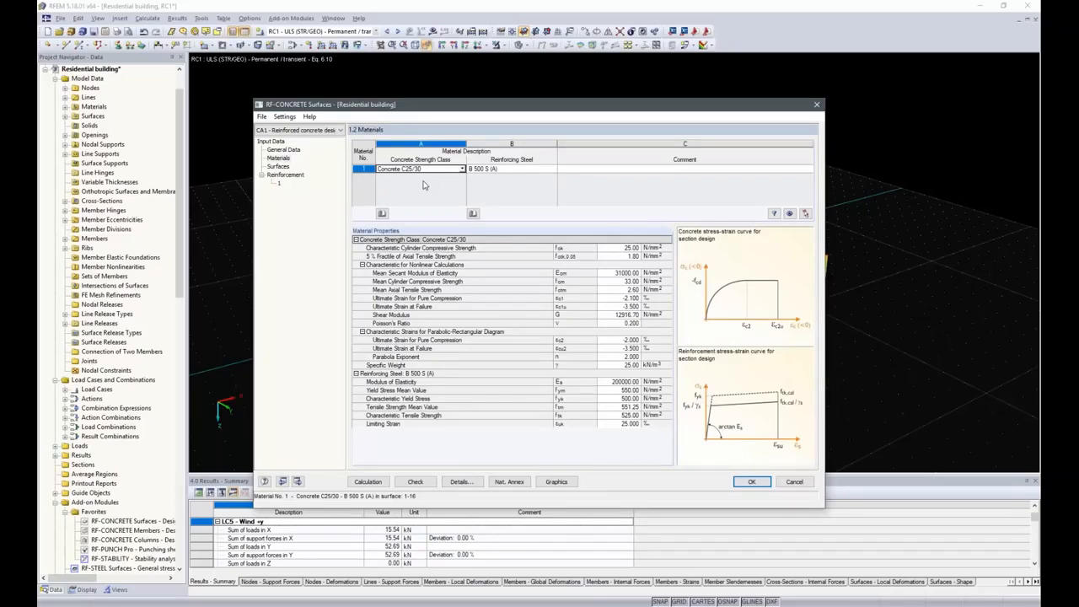
left_click(555, 171)
left_click(554, 171)
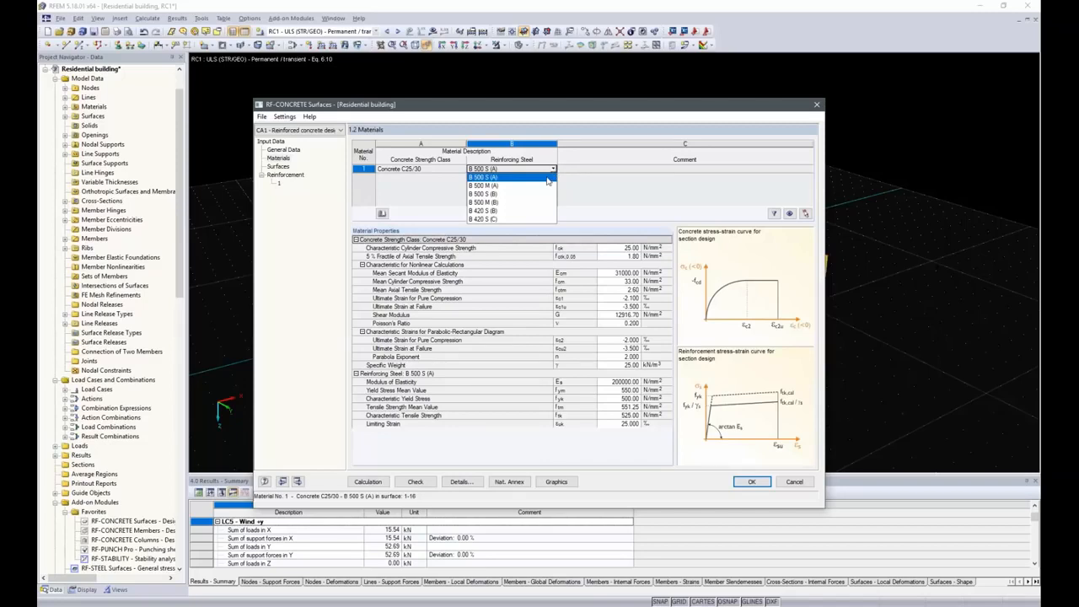
left_click(547, 180)
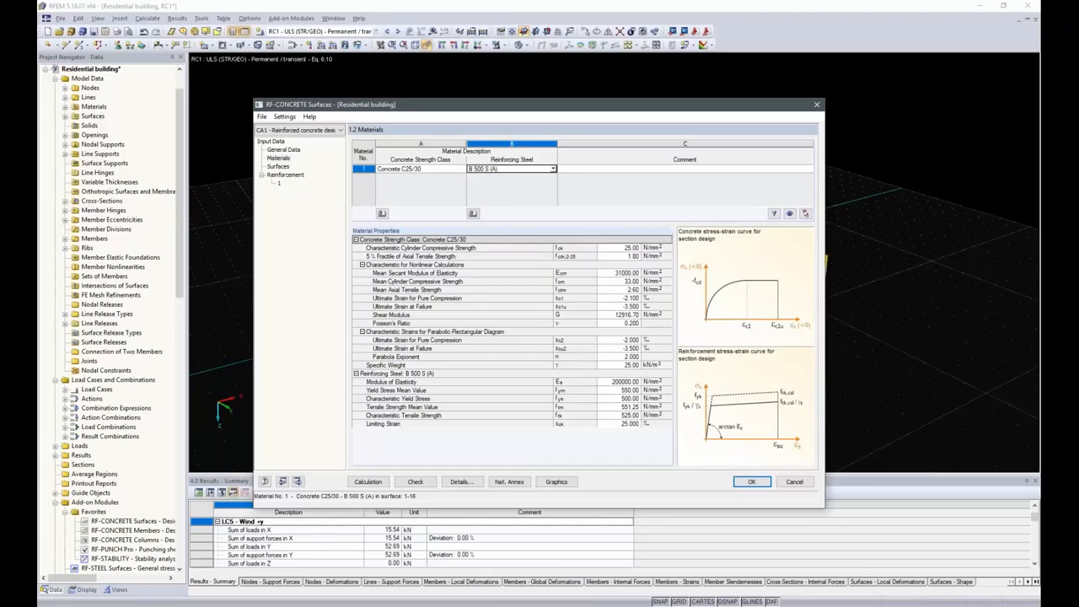
- Review the surfaces' creeping parameters and deformation limit criteria, and view the highlighted floor slab in the model
left_click(281, 167)
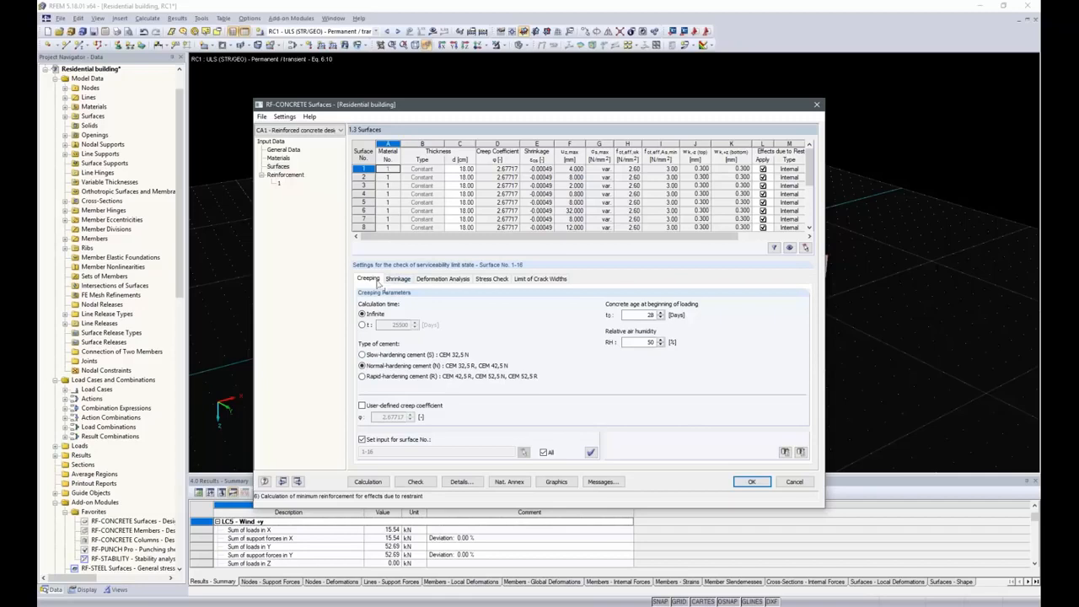
left_click(437, 280)
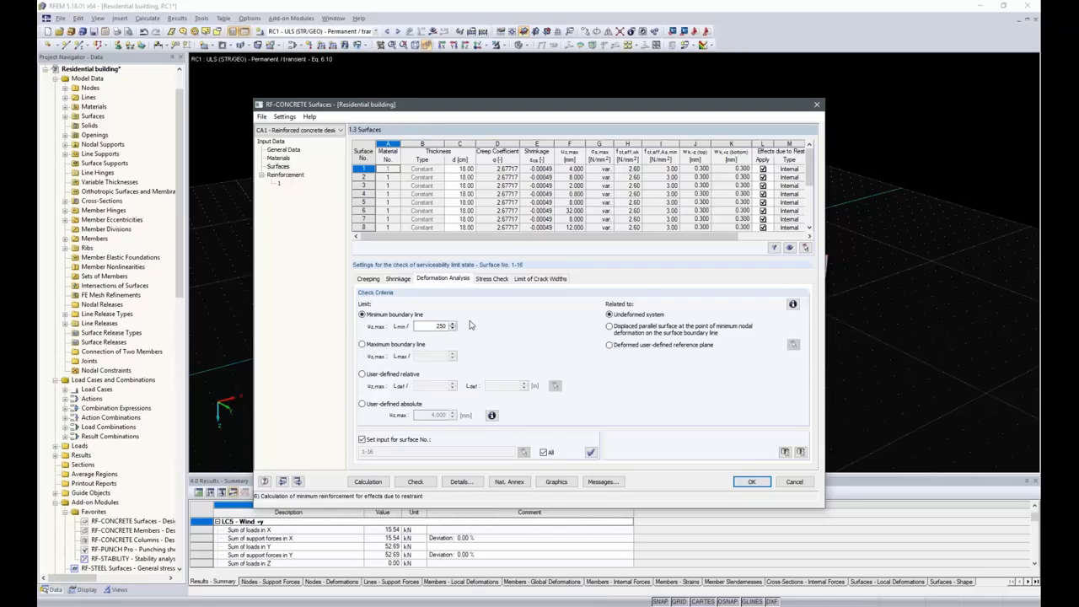
left_click_drag(556, 104, 581, 361)
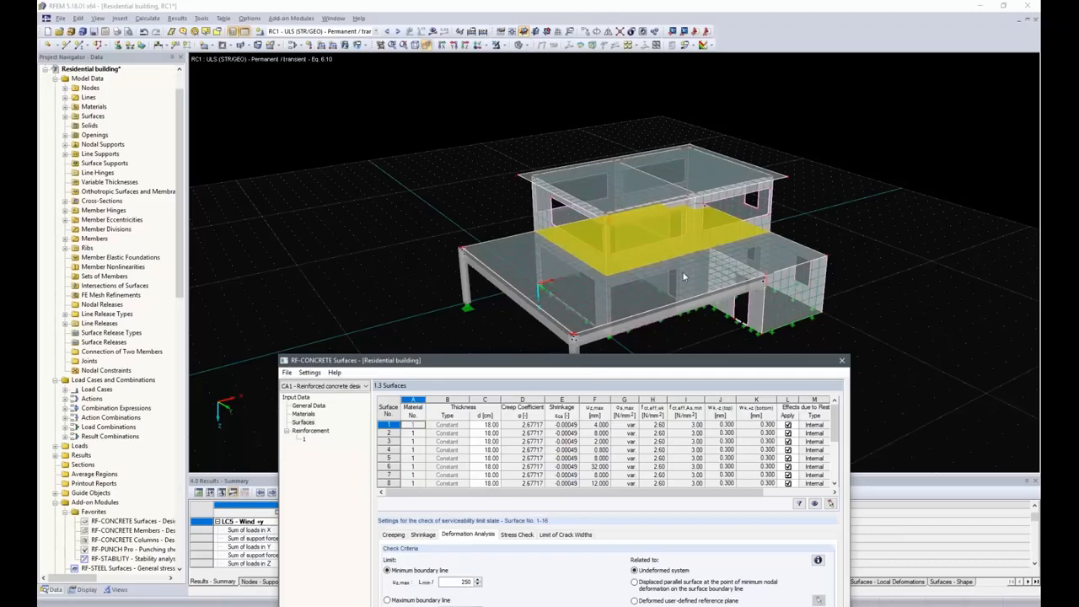
left_click_drag(588, 373, 598, 101)
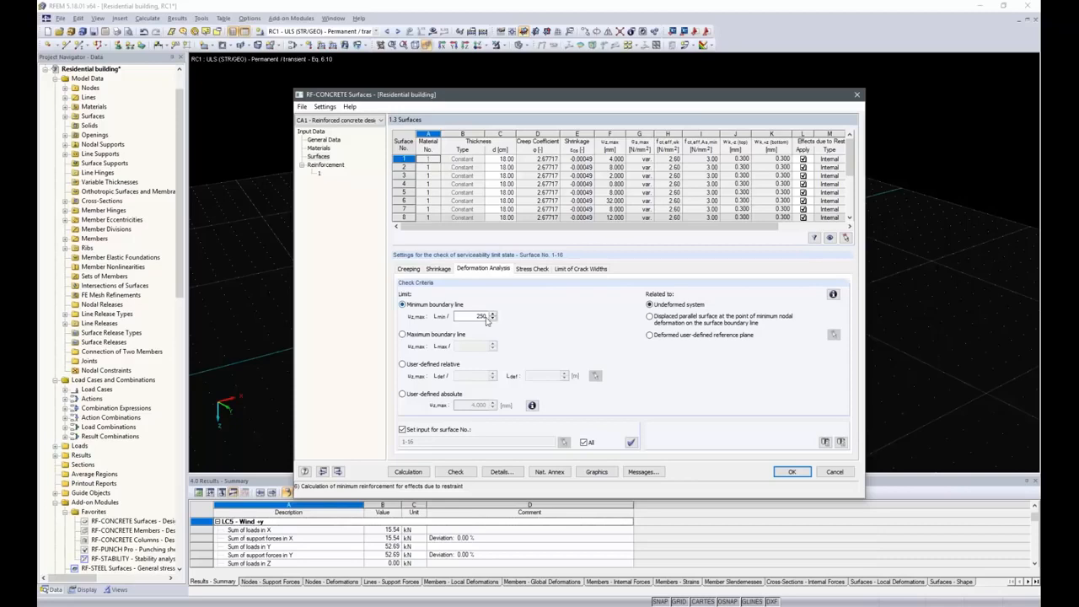
- Set all surfaces' deformation limit to user-defined relative L/250, with the 5.000 m reference length picked between two points of the highlighted slab
left_click(402, 364)
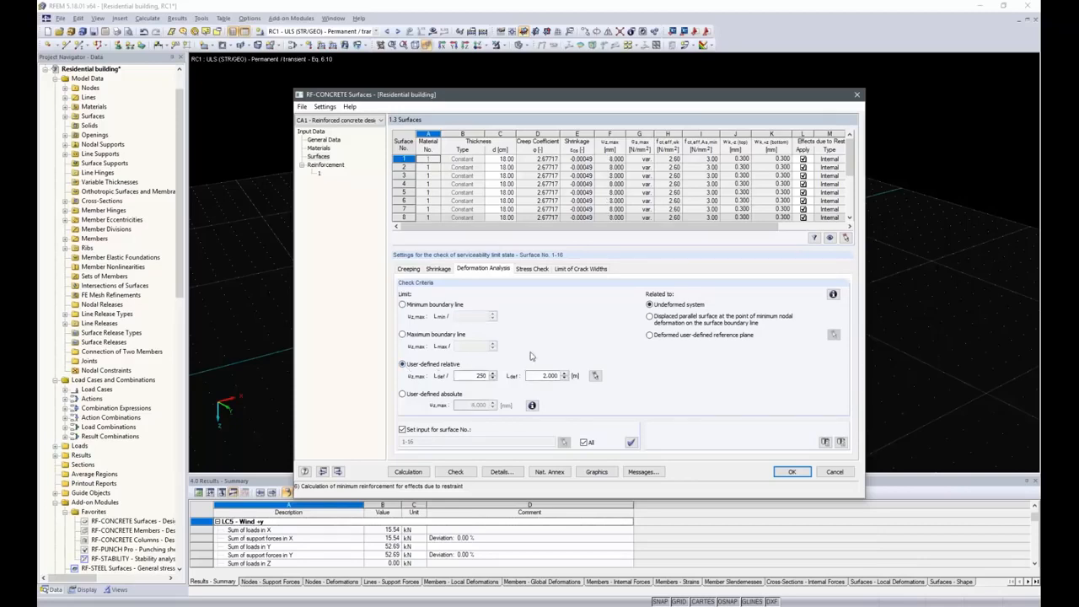
left_click(550, 375)
left_click(594, 375)
left_click(693, 252)
left_click(608, 275)
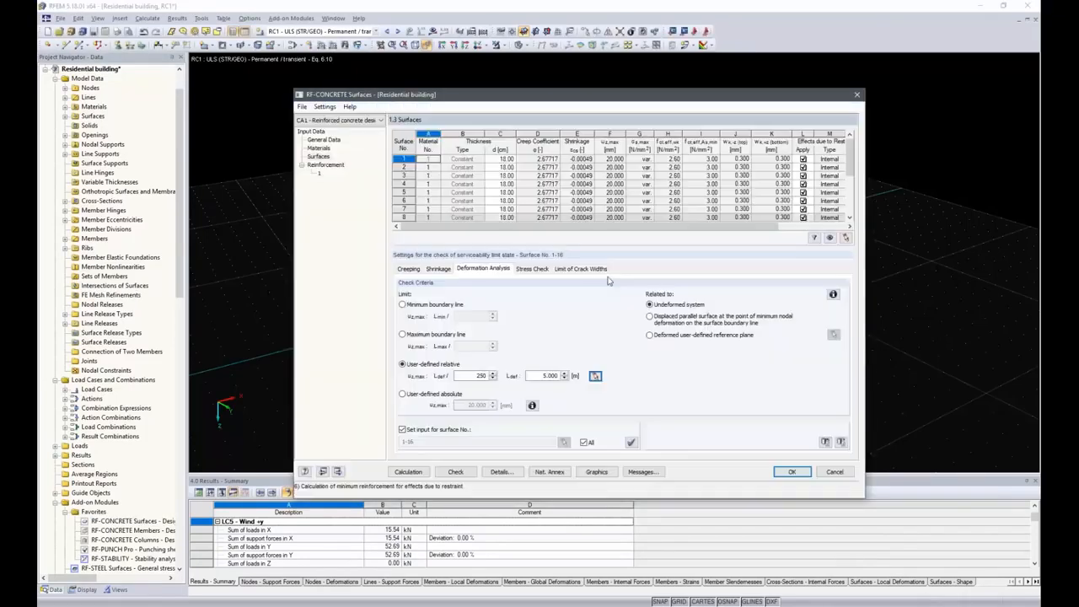
left_click(544, 375)
- Check the steel stress limits and exposure class table, and set user-defined crack width limits of 0.4 mm at top and bottom for all surfaces
left_click(533, 270)
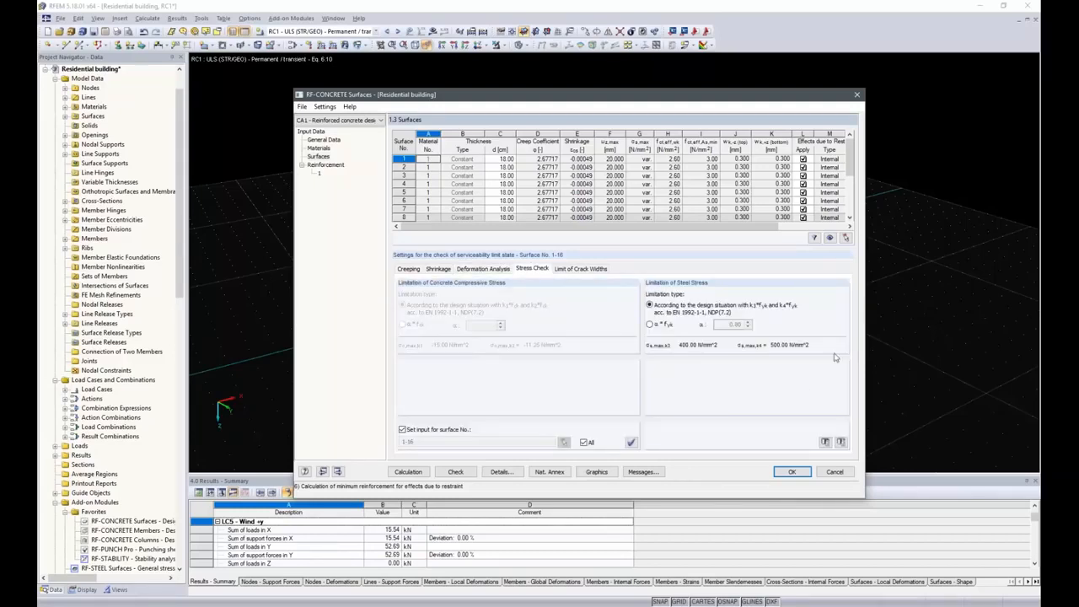
left_click(565, 270)
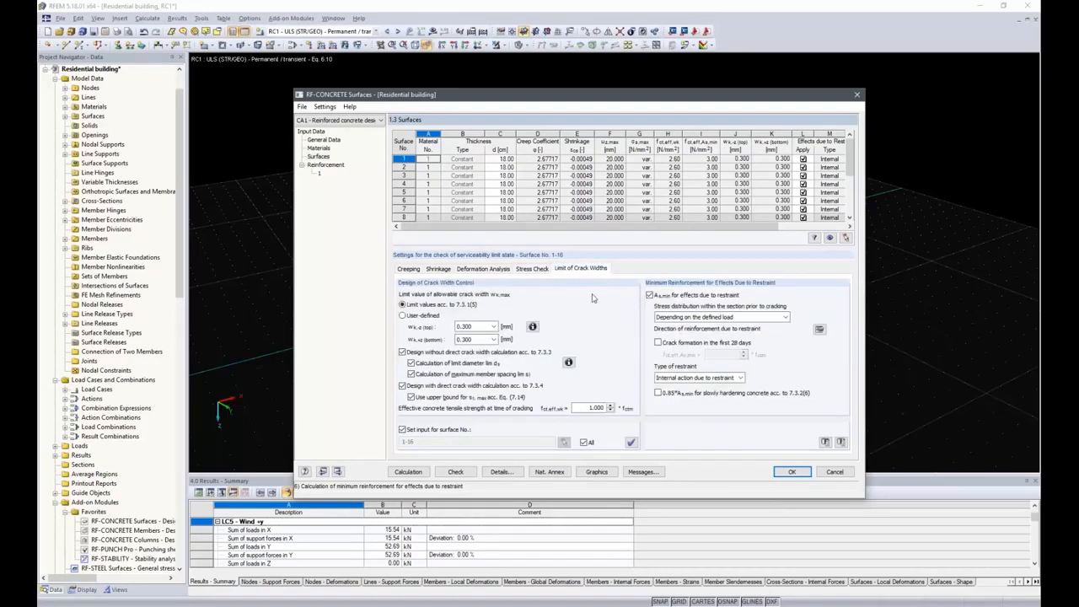
left_click(402, 315)
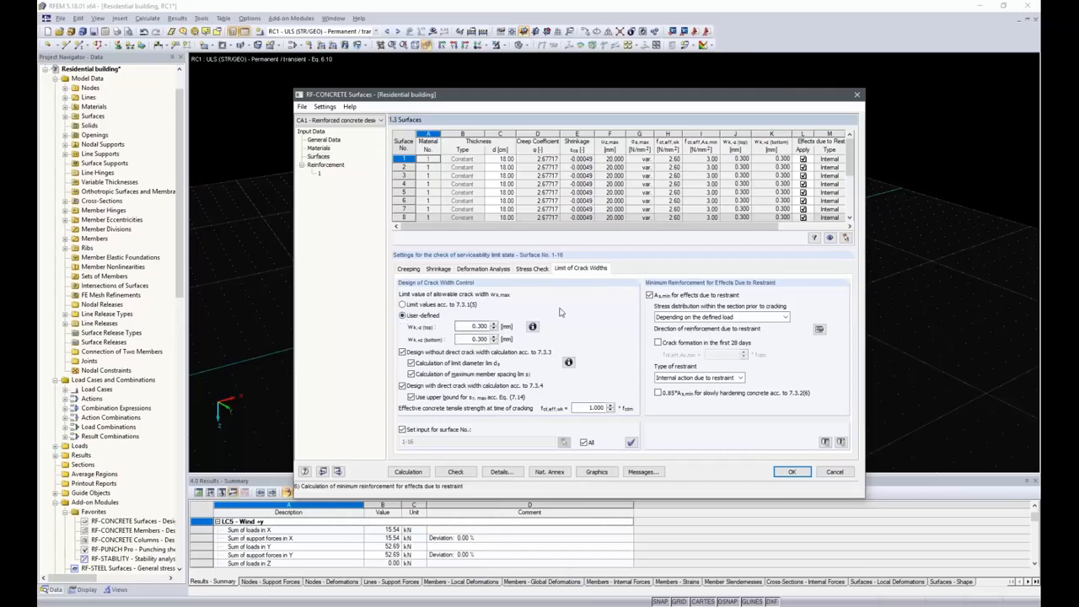
left_click(532, 327)
left_click_drag(649, 159, 665, 154)
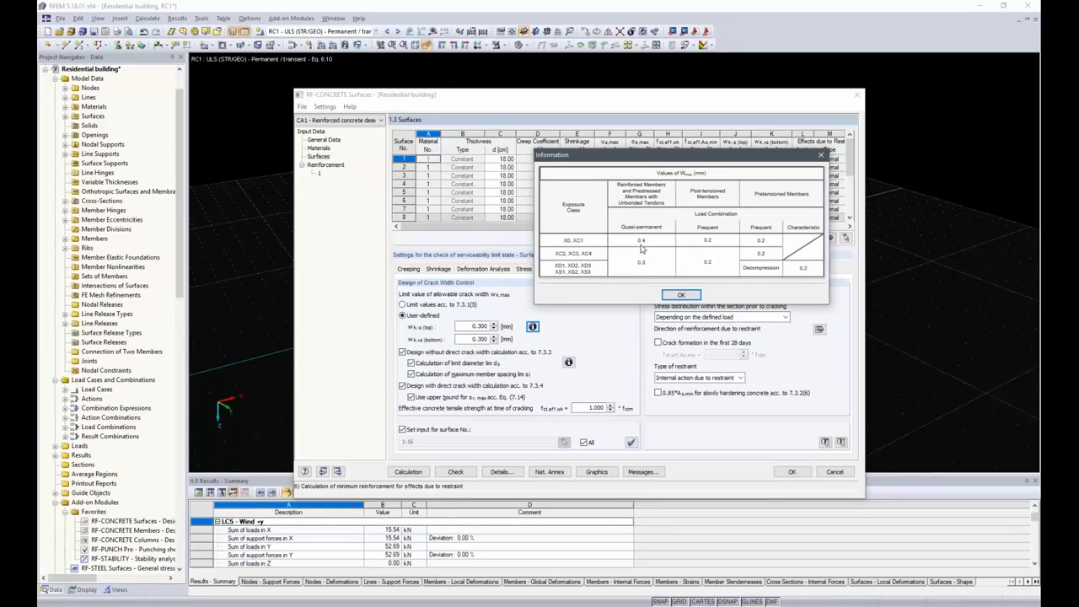
left_click(681, 295)
double_click(477, 325)
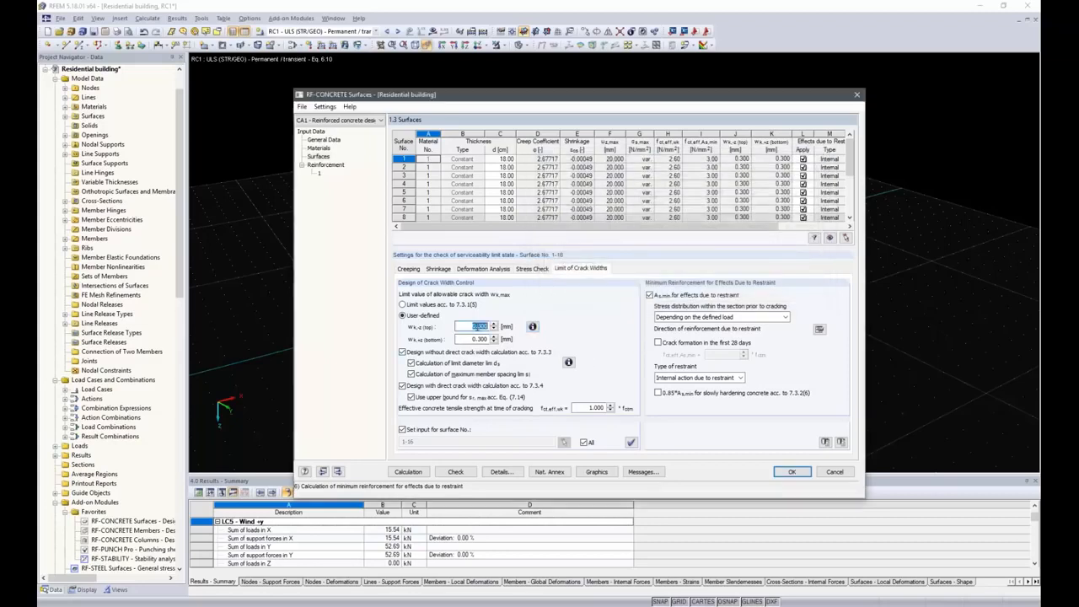
type("0.4")
key("Tab")
type("0.4")
key("Tab")
- Disable design without direct crack width calculation acc. to 7.3.3 and set the stress distribution prior to cracking to Approach of bending restraint
left_click(402, 351)
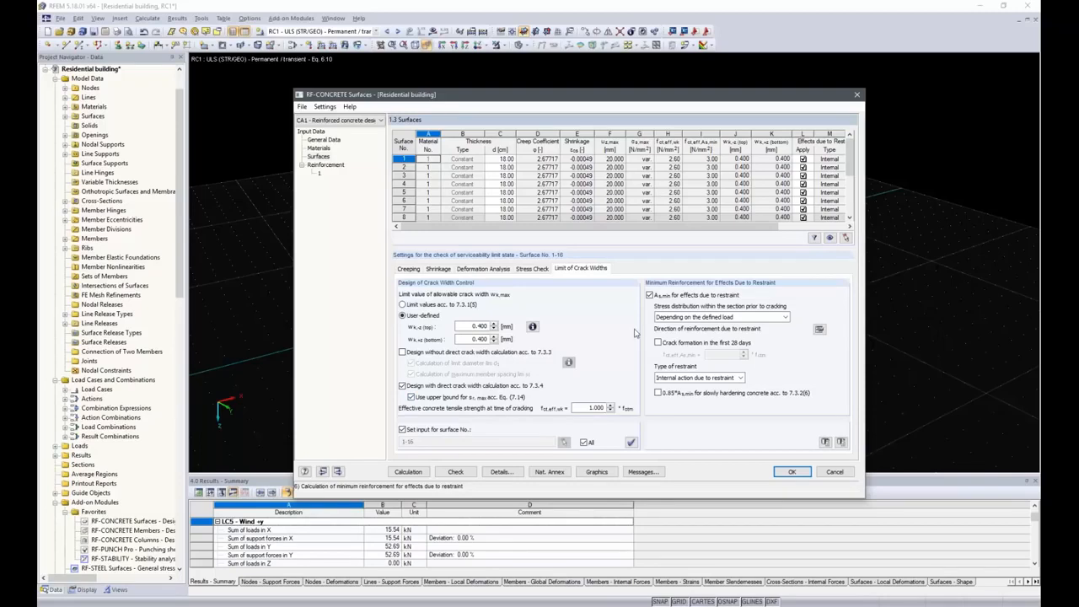
left_click(770, 318)
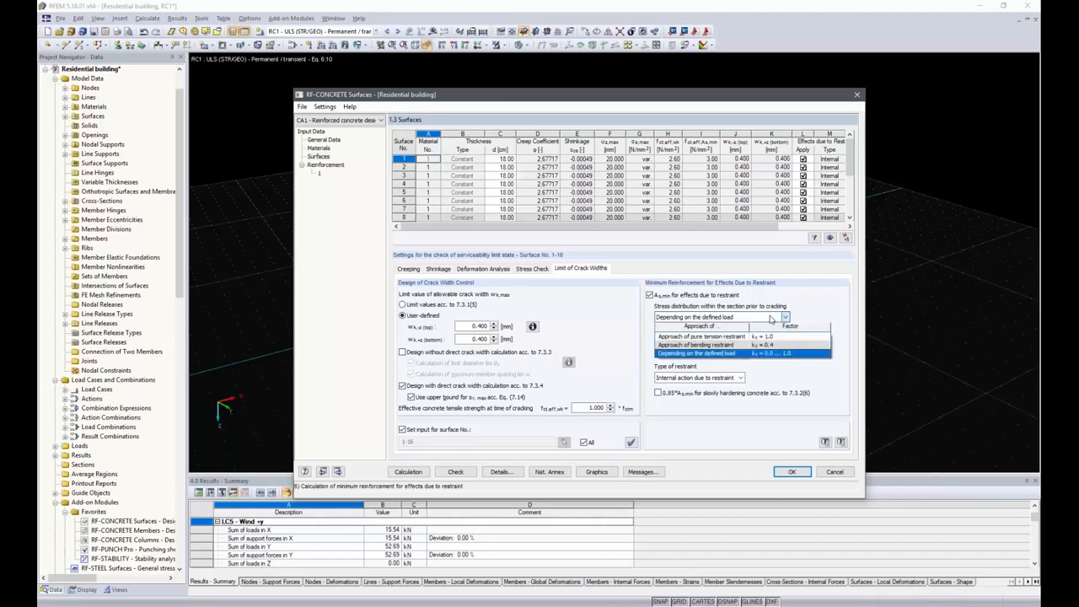
left_click(738, 346)
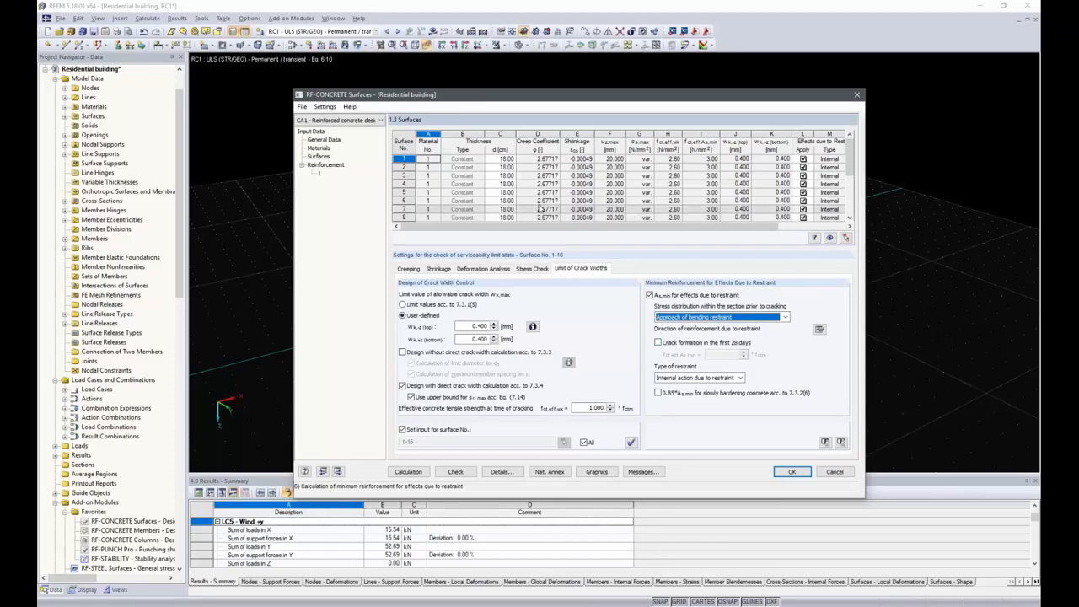
- Restrict reinforcement group 1 to surface 1 only, picking the surface in the model
left_click(325, 166)
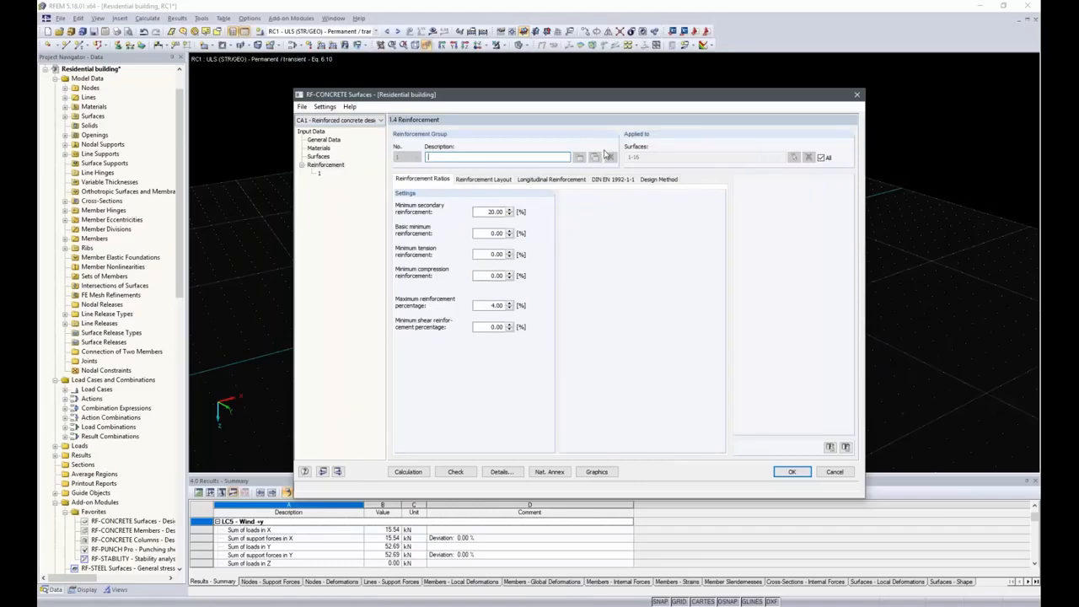
left_click(821, 158)
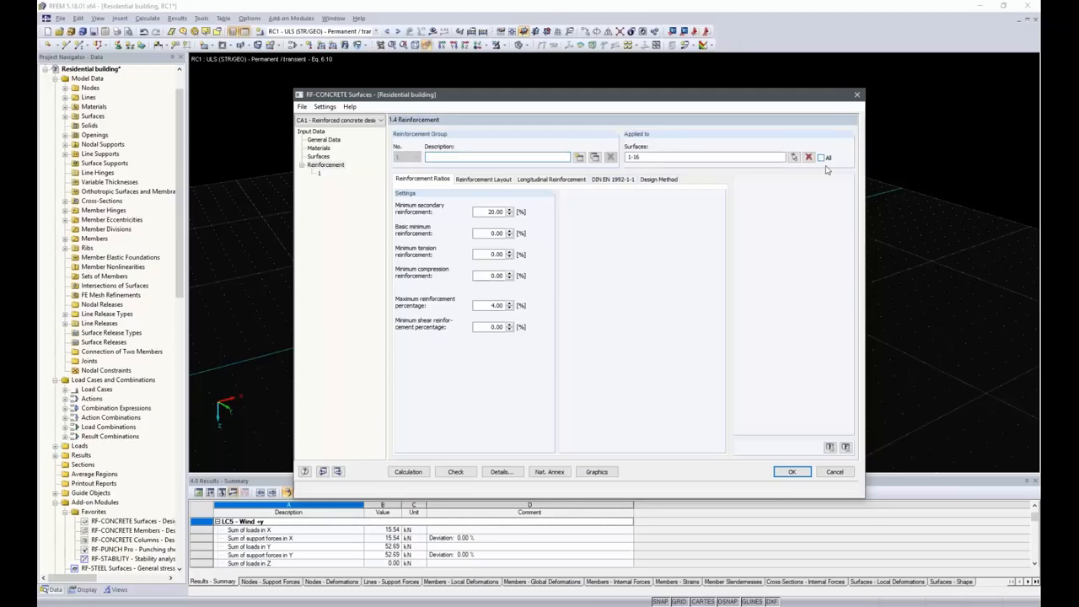
left_click(808, 157)
left_click(793, 158)
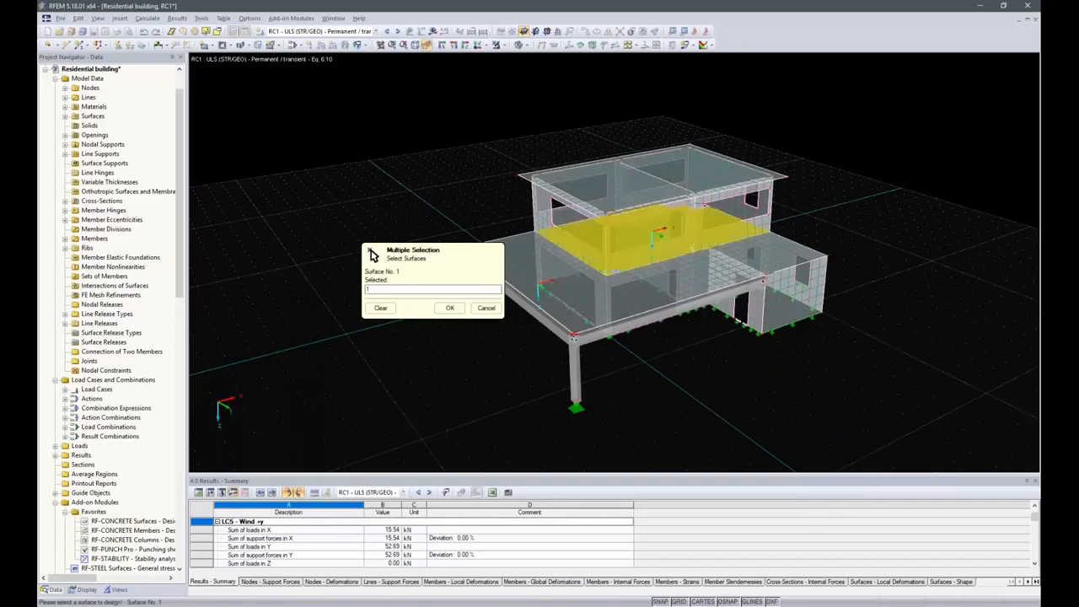
left_click(449, 307)
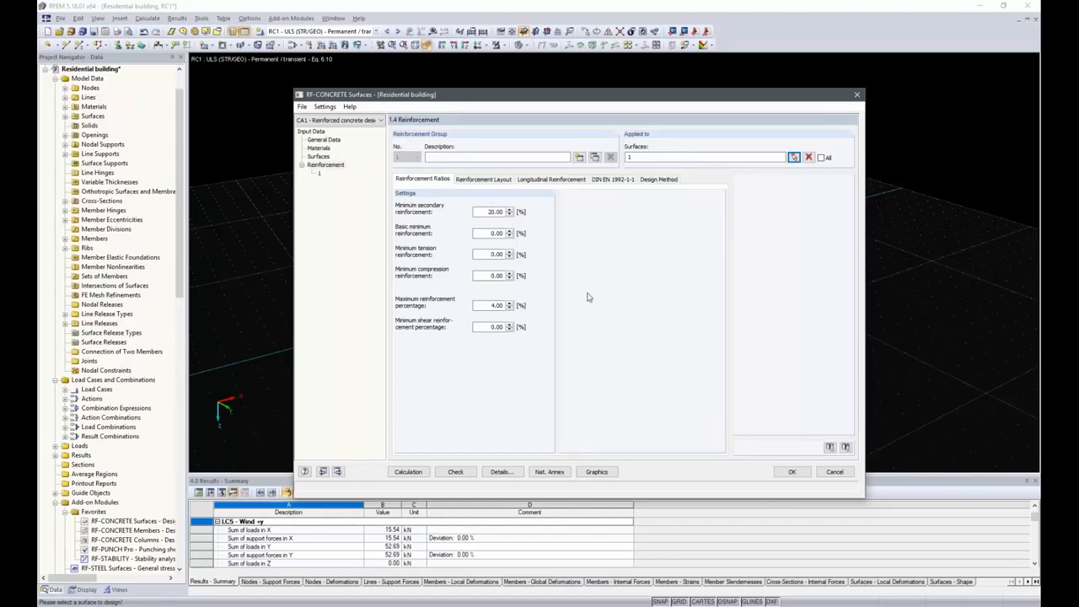
- Define reinforcement group 1's concrete cover according to the standard, with exposure class XC1 and cast-in-place concrete
left_click(481, 181)
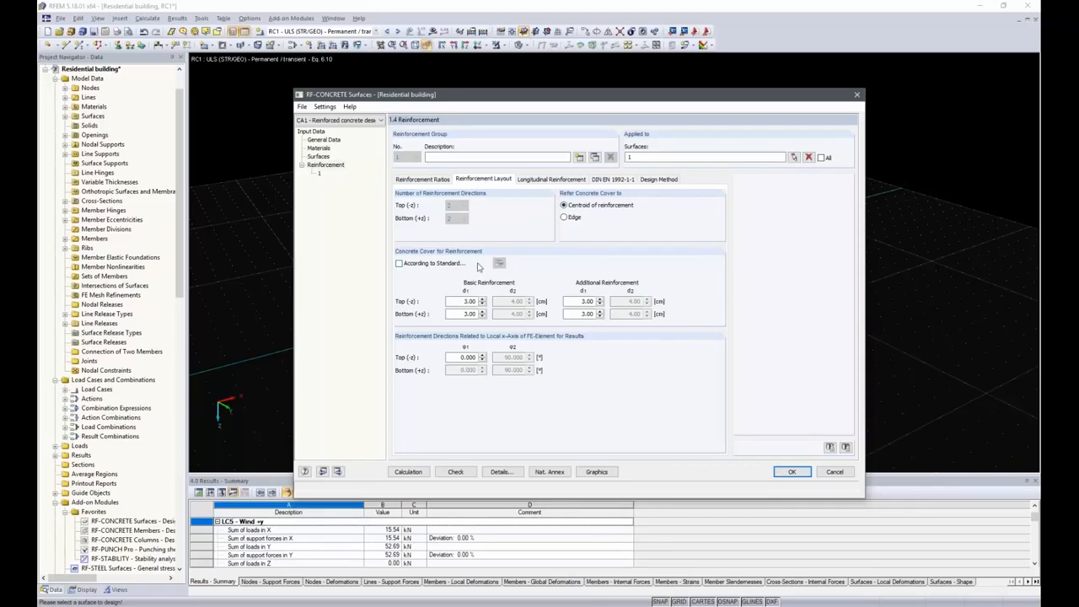
left_click(399, 263)
left_click(499, 263)
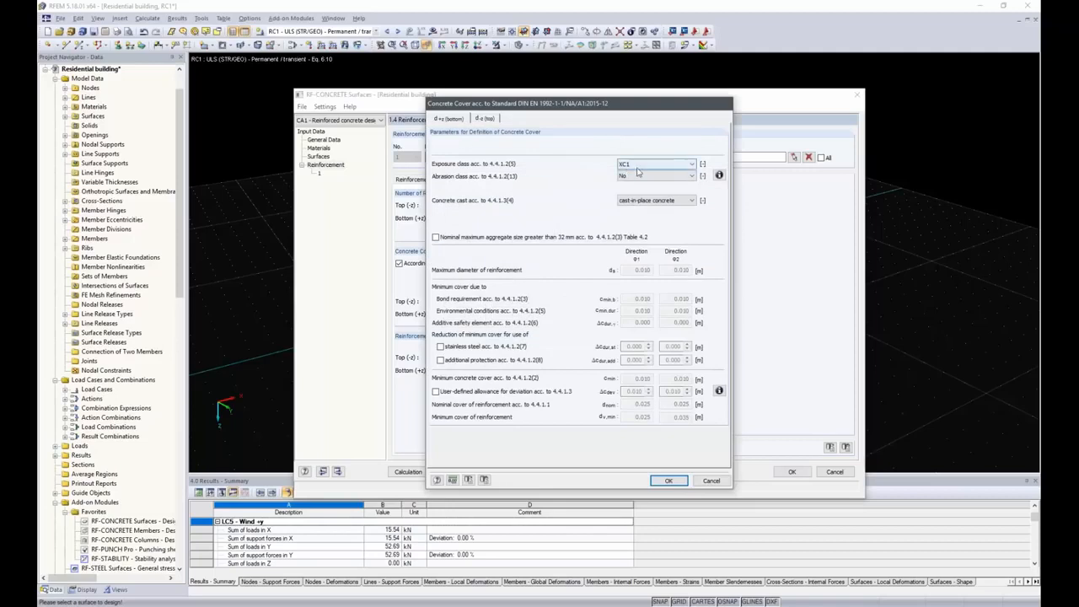
left_click(482, 120)
left_click(440, 120)
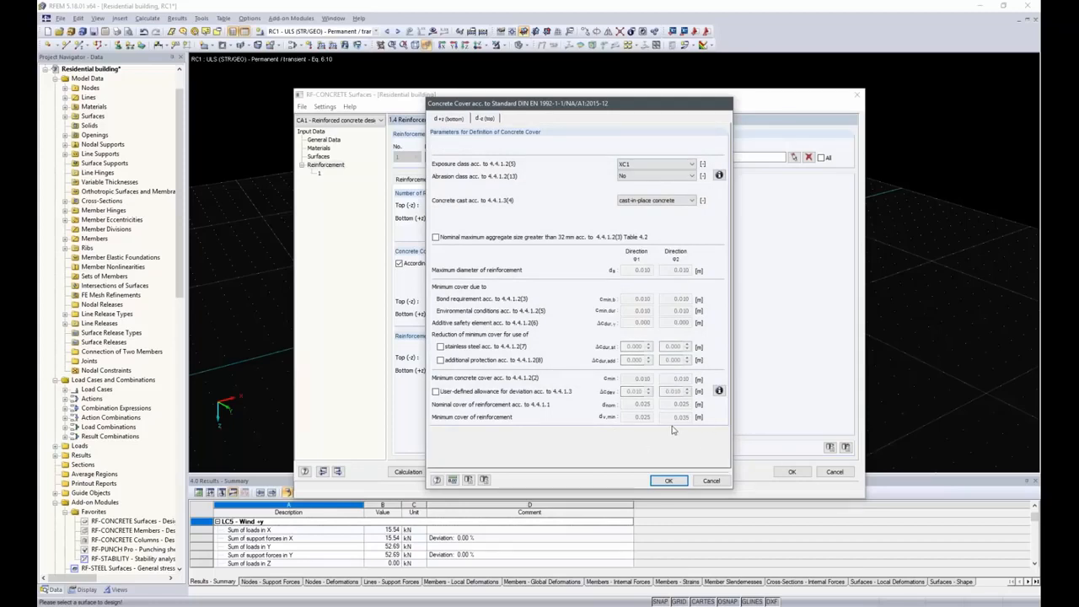
left_click(667, 480)
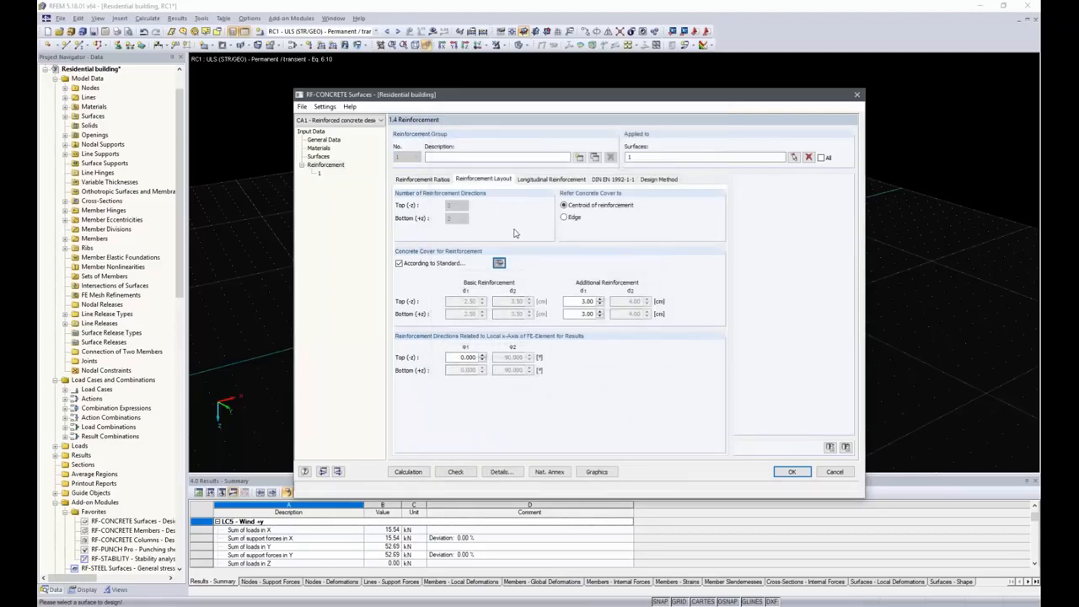
- Use the required reinforcement for design of serviceability, and check the DIN EN 1992-1-1 and design method settings
left_click(533, 180)
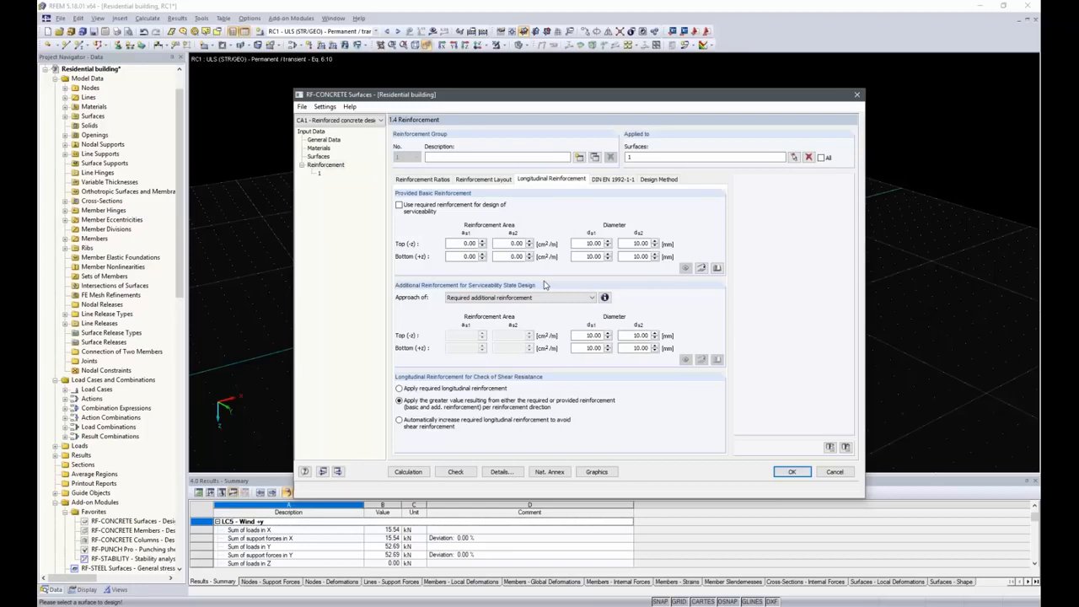
left_click(401, 207)
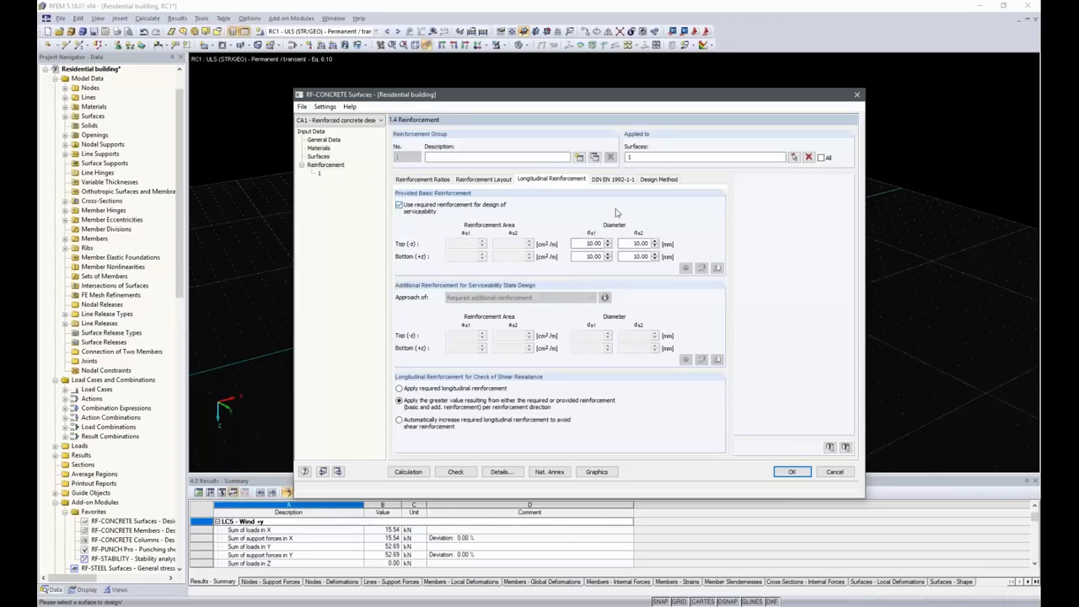
left_click(612, 180)
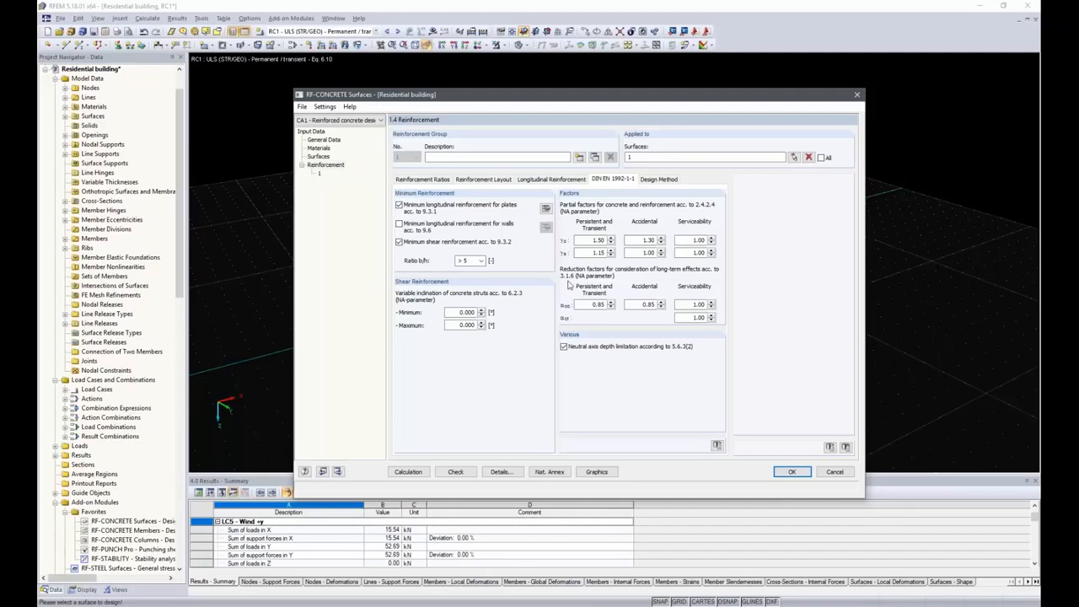
left_click(715, 446)
left_click(668, 179)
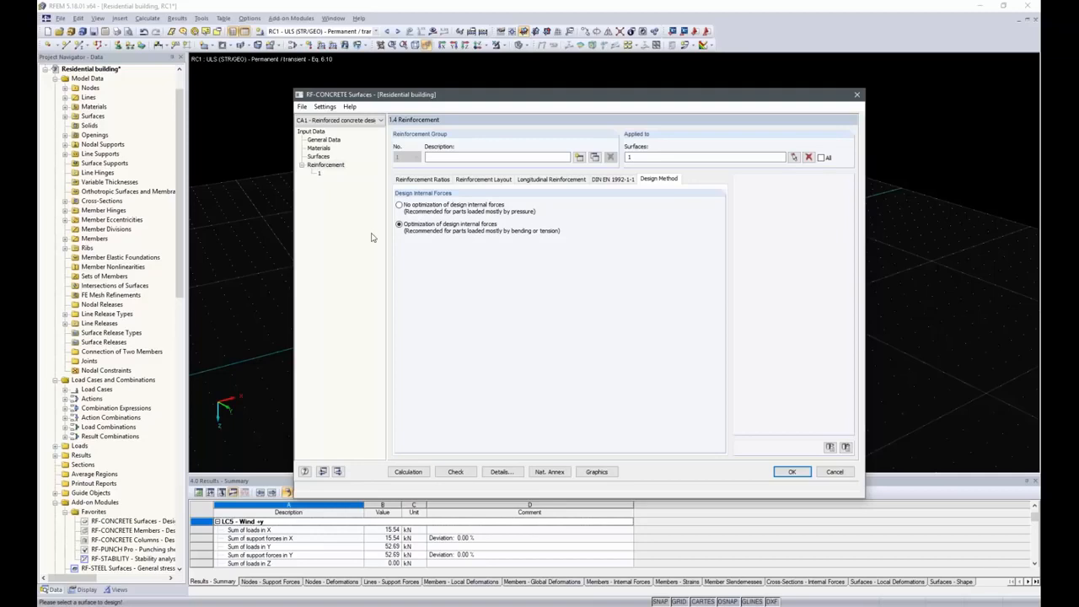
- Run the surface design calculation and review the total required reinforcement and serviceability design results
left_click(418, 472)
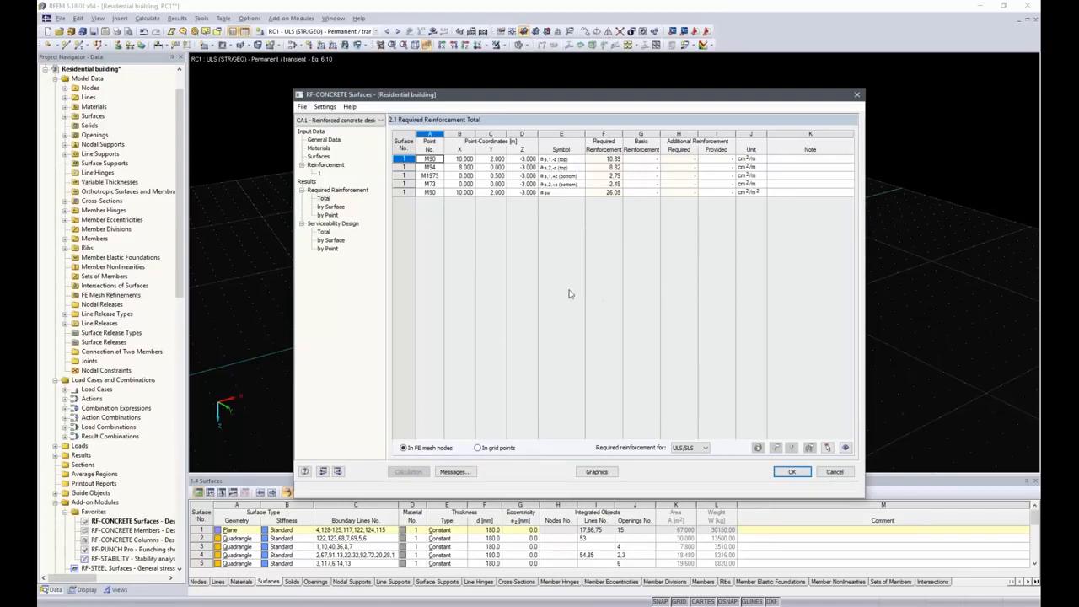
left_click(323, 232)
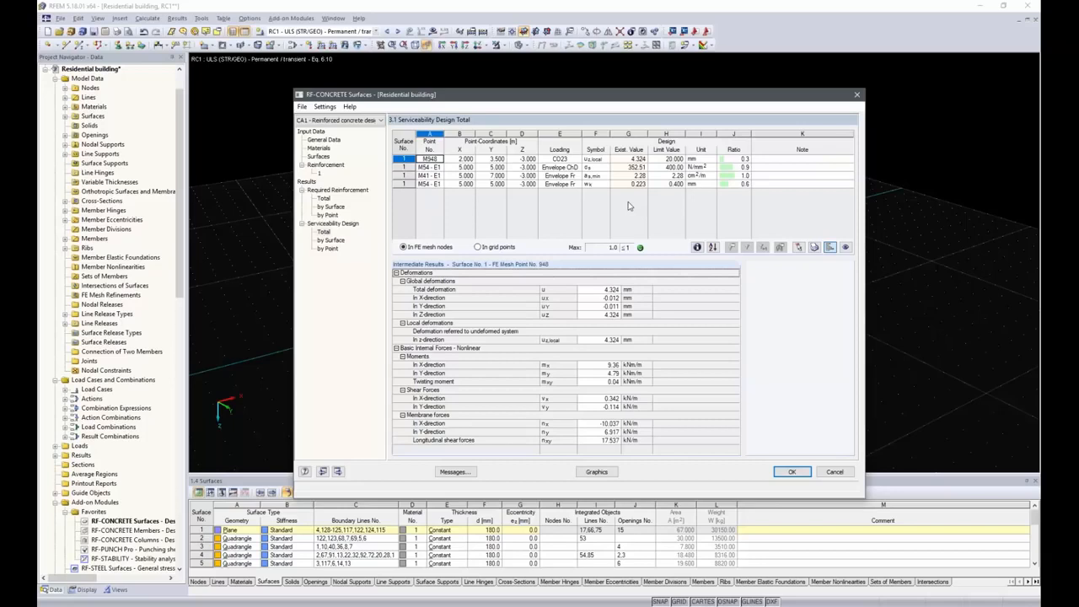
- Display the design results graphically, isolating the upper floor slab (surface 1) in plan view
left_click(596, 471)
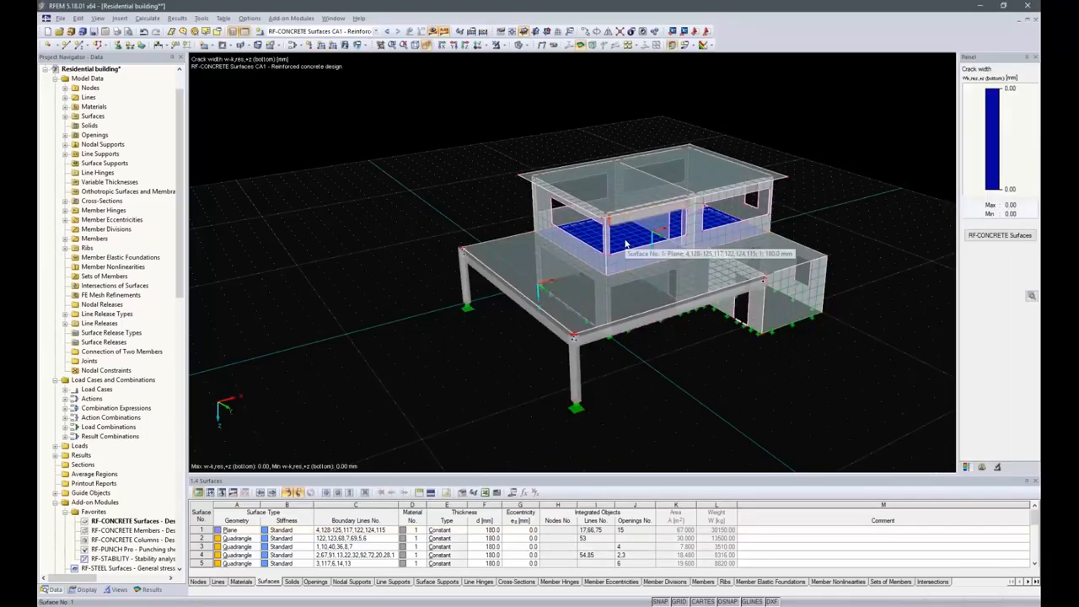
left_click(625, 244)
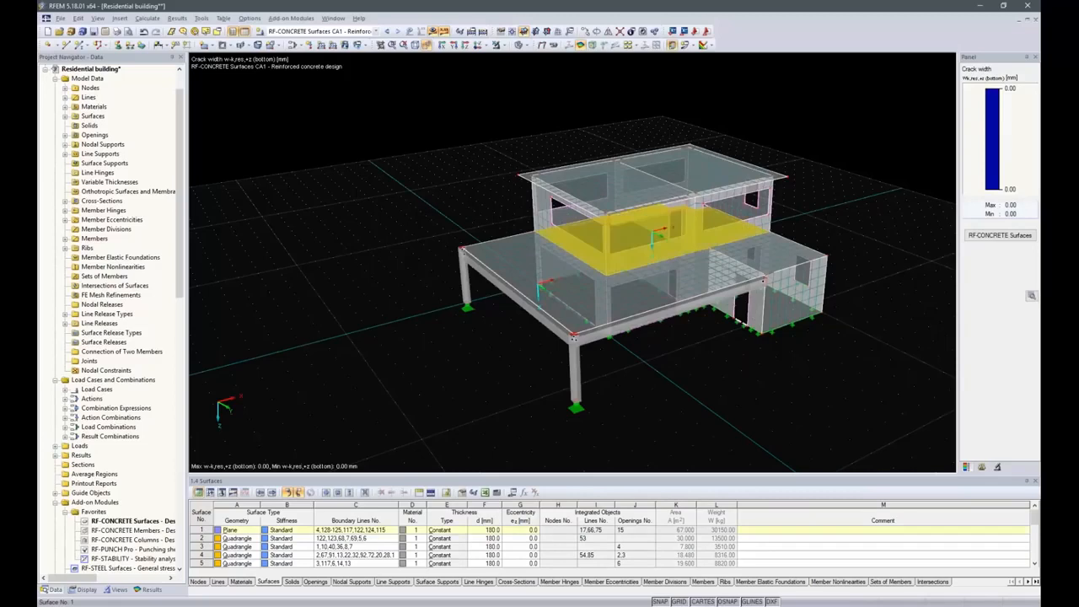
left_click(502, 44)
left_click(514, 57)
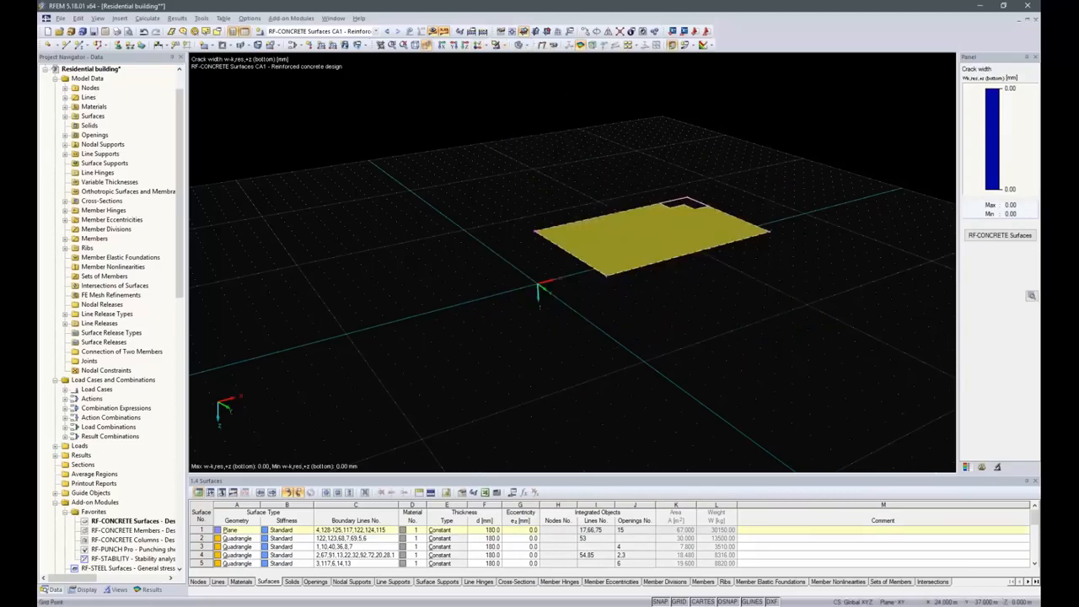
left_click(466, 45)
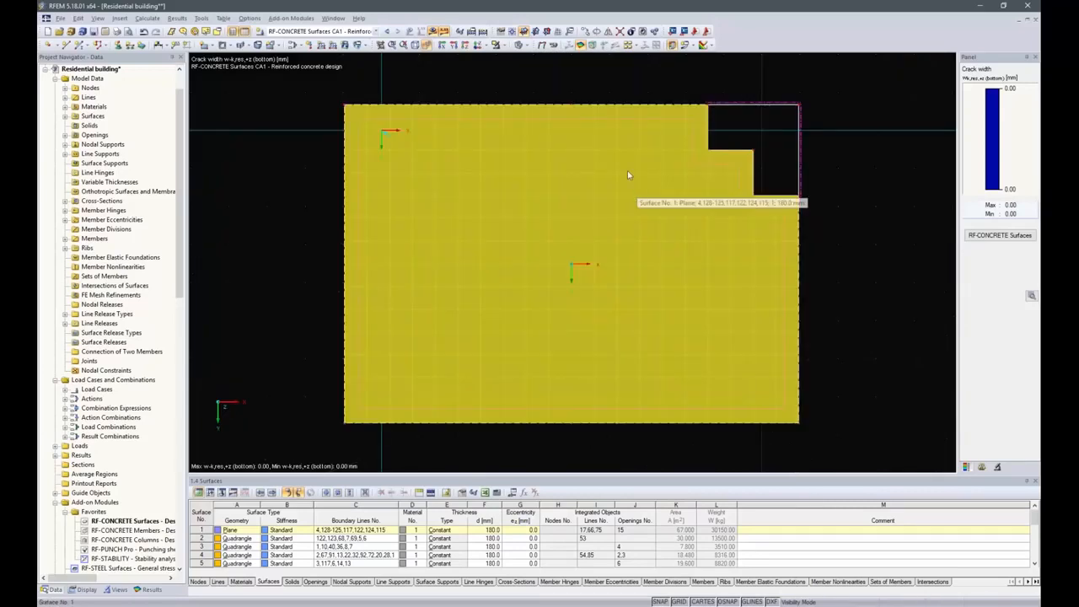
left_click(869, 135)
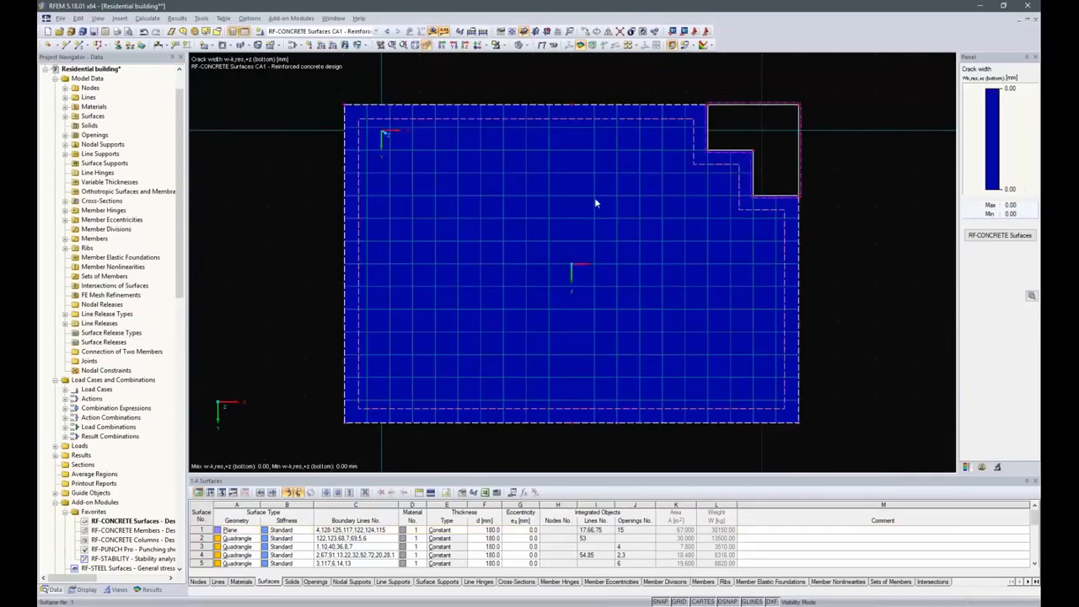
- Examine the slab's required top reinforcement in directions 1 and 2, with the reinforcement direction shown
left_click(148, 589)
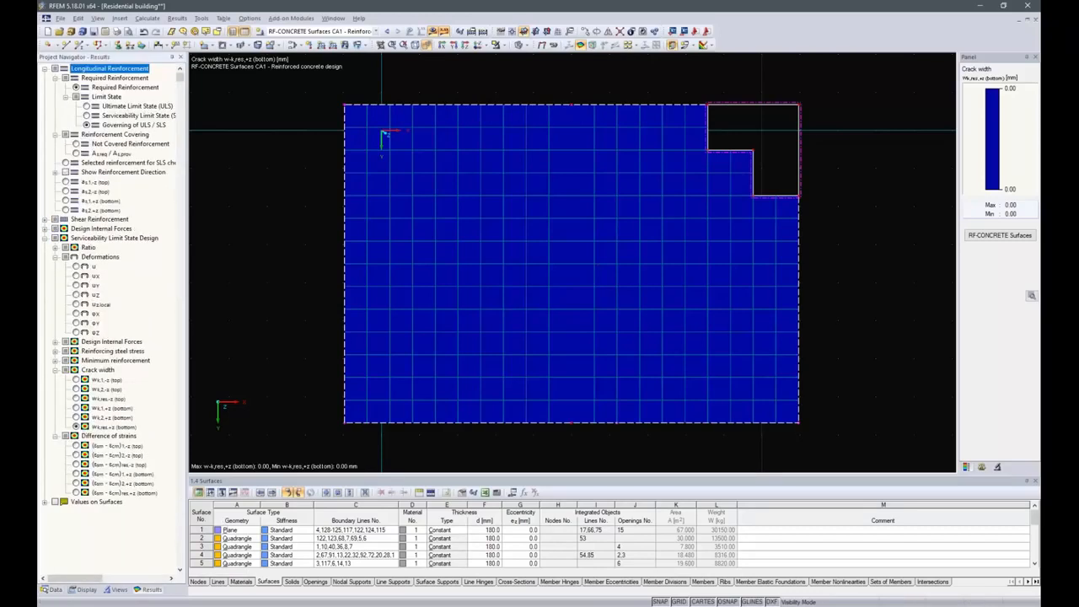
left_click(65, 172)
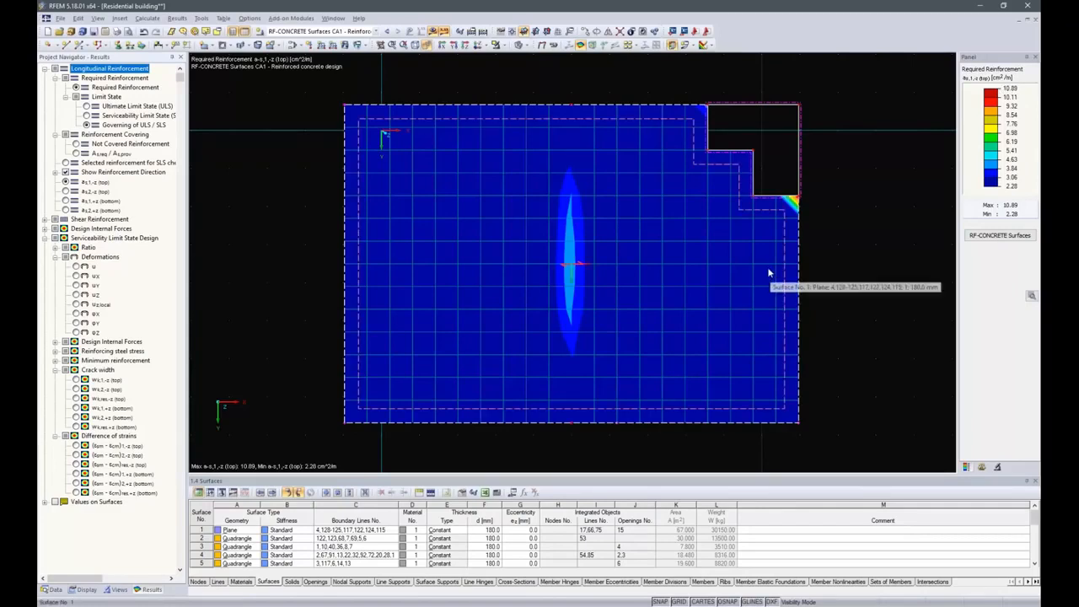
scroll(793, 206, "up", 5)
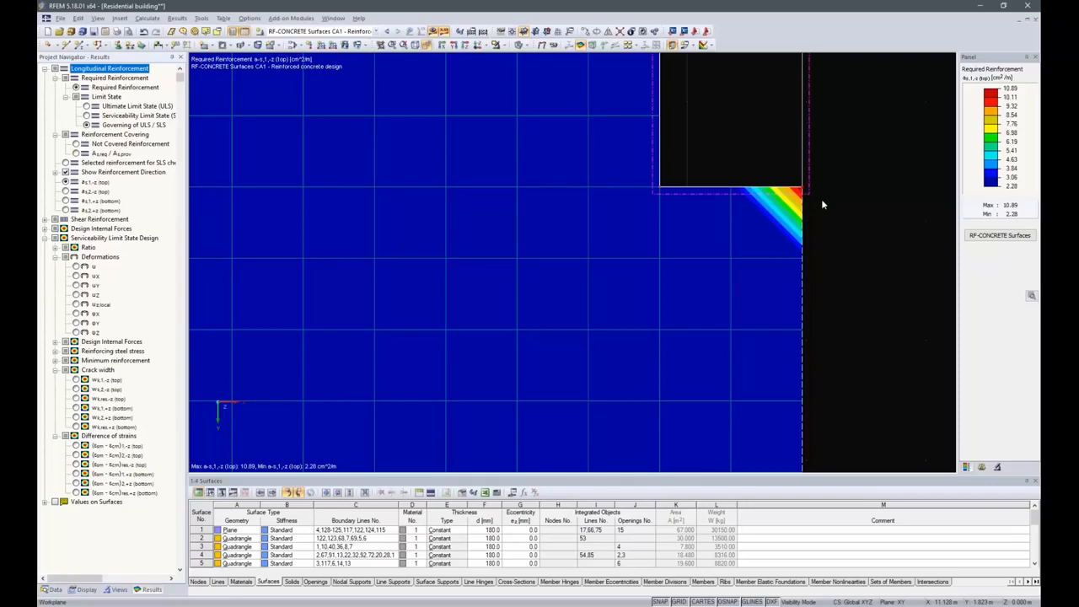
scroll(830, 253, "down", 3)
left_click(92, 192)
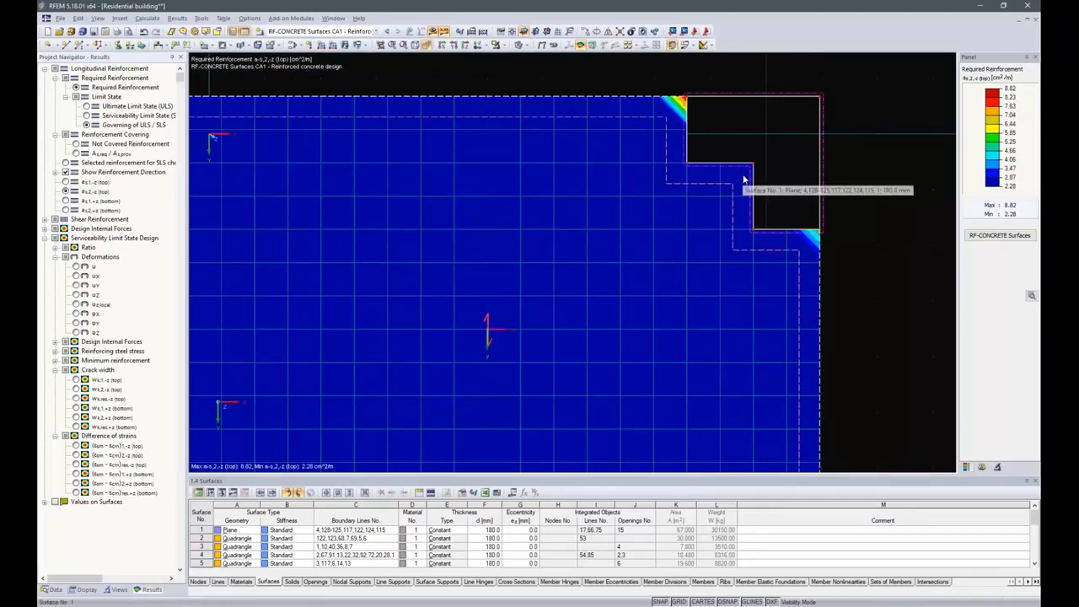
- Examine the slab's required bottom reinforcement in directions 1 and 2
left_click(66, 201)
scroll(834, 286, "down", 3)
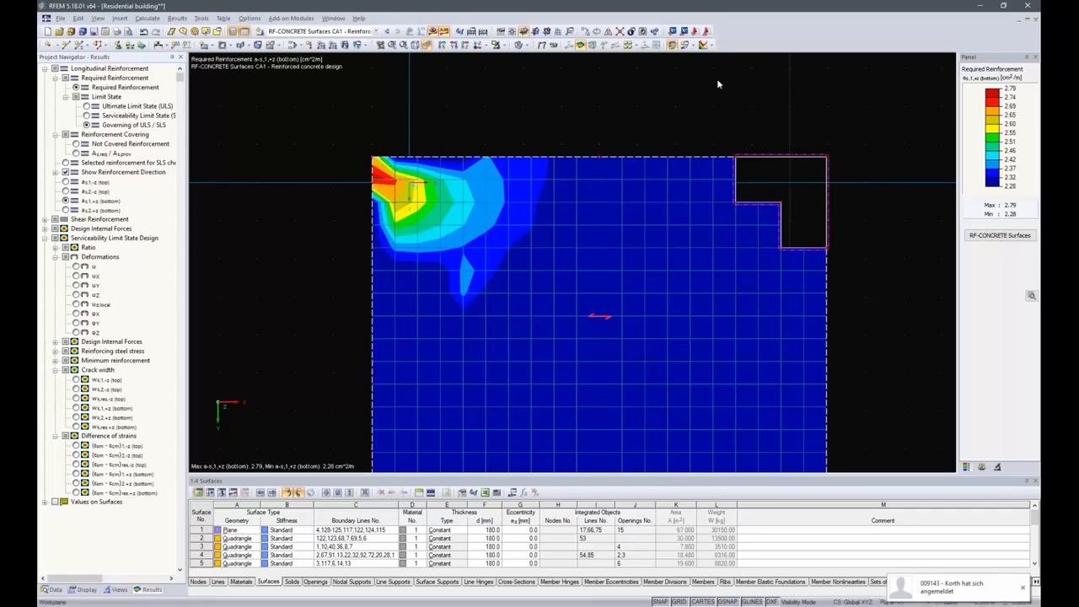
left_click(66, 210)
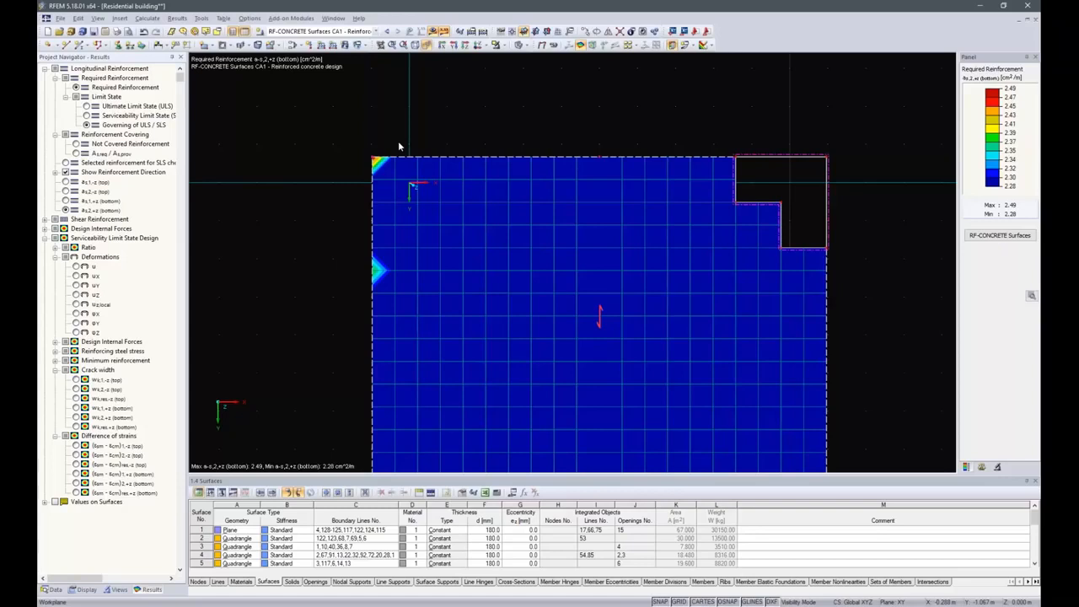
scroll(539, 118, "down", 2)
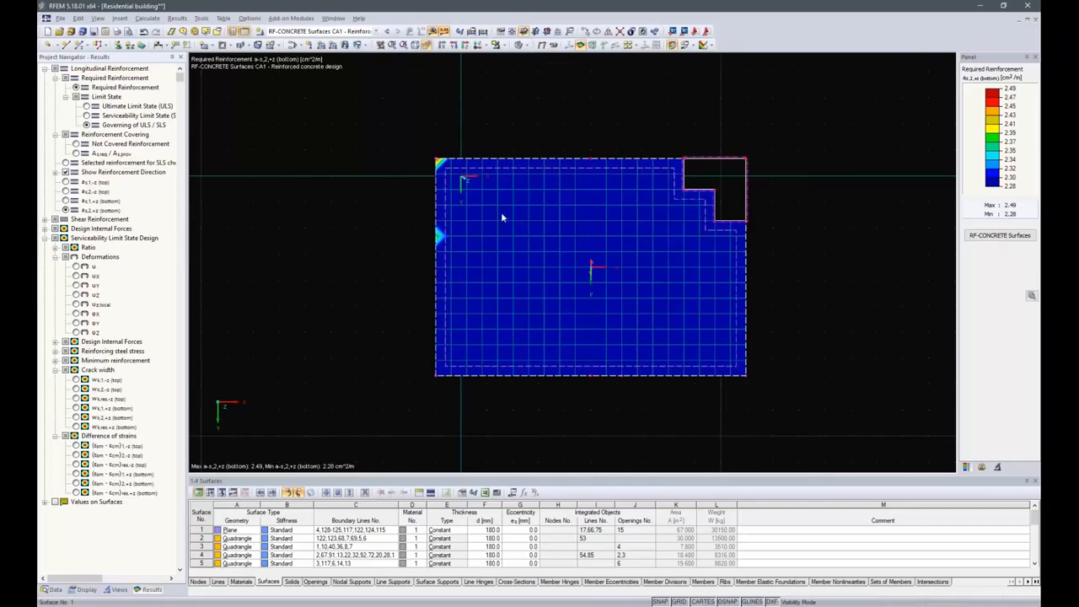
- Send the graphic of the required bottom reinforcement in direction 1 to printout report PR1
left_click(65, 200)
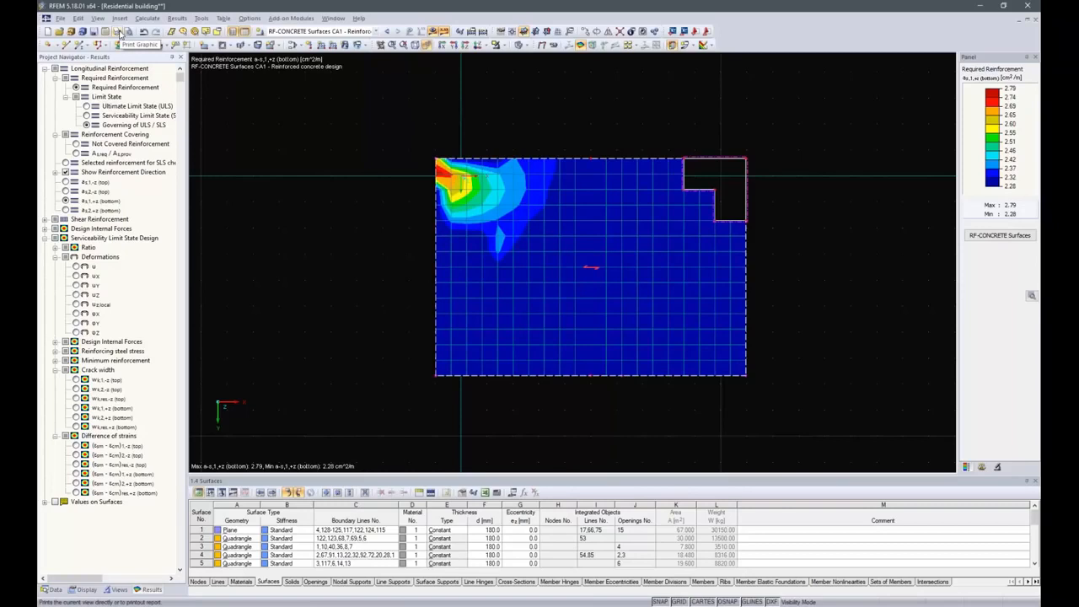
left_click(118, 31)
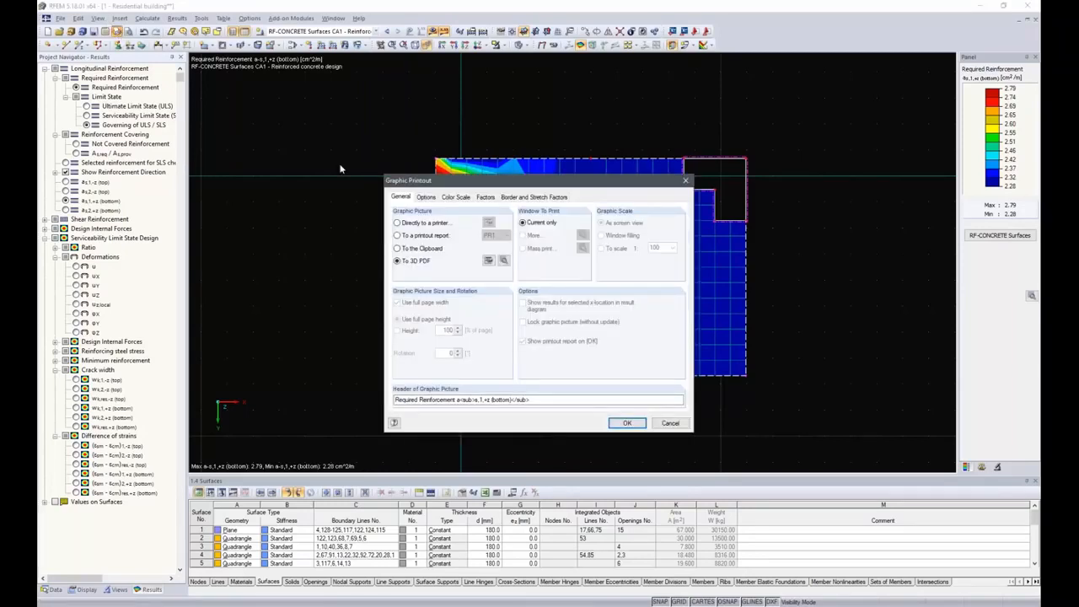
left_click(398, 235)
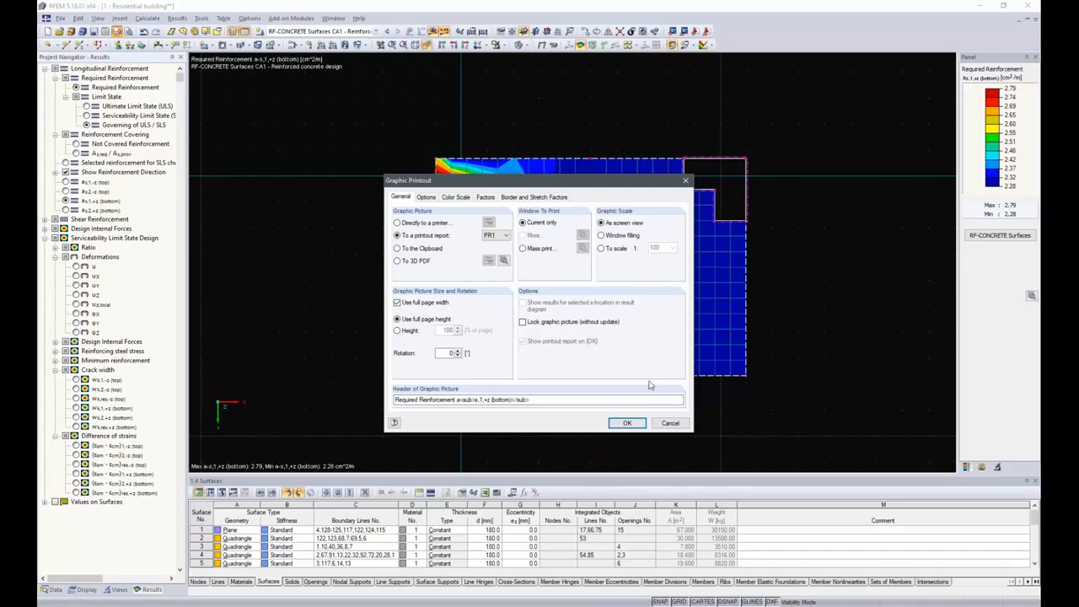
left_click(628, 423)
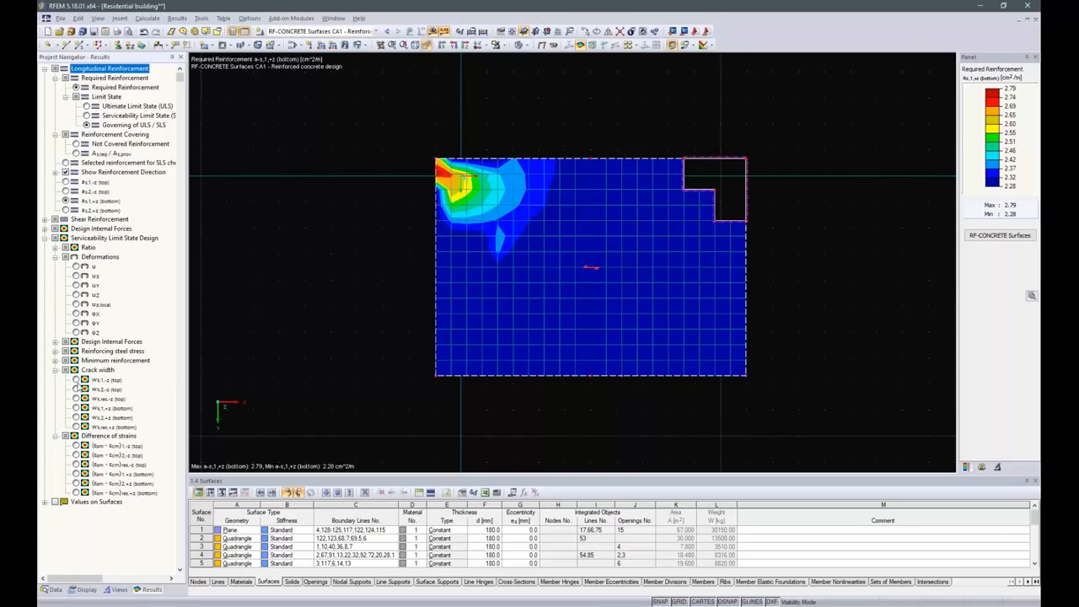
- Examine the slab's crack widths in directions 1 and 2 at the top and bottom
left_click(76, 380)
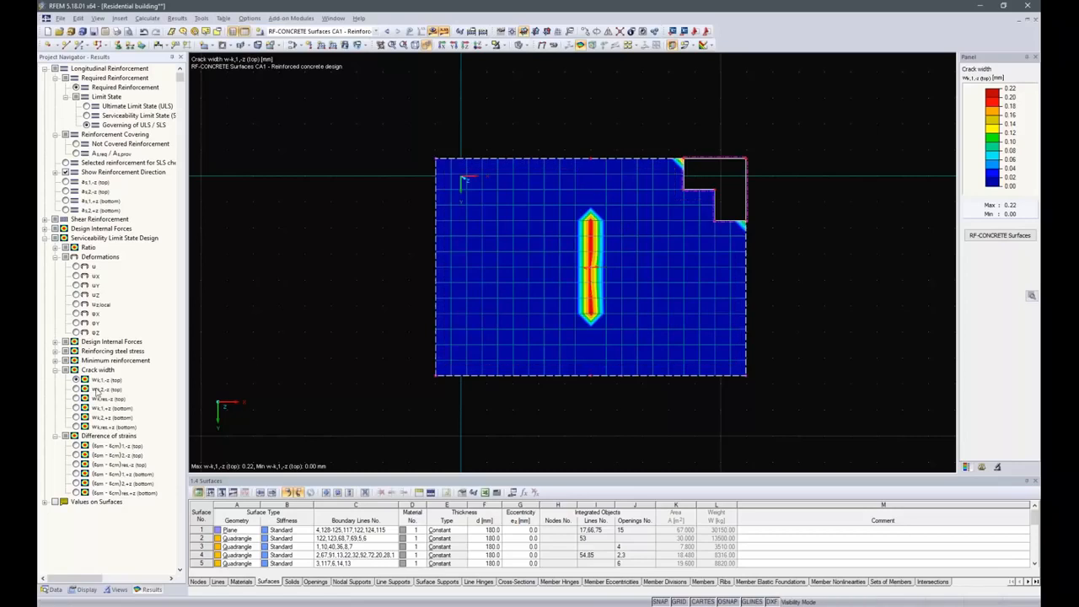
left_click(76, 390)
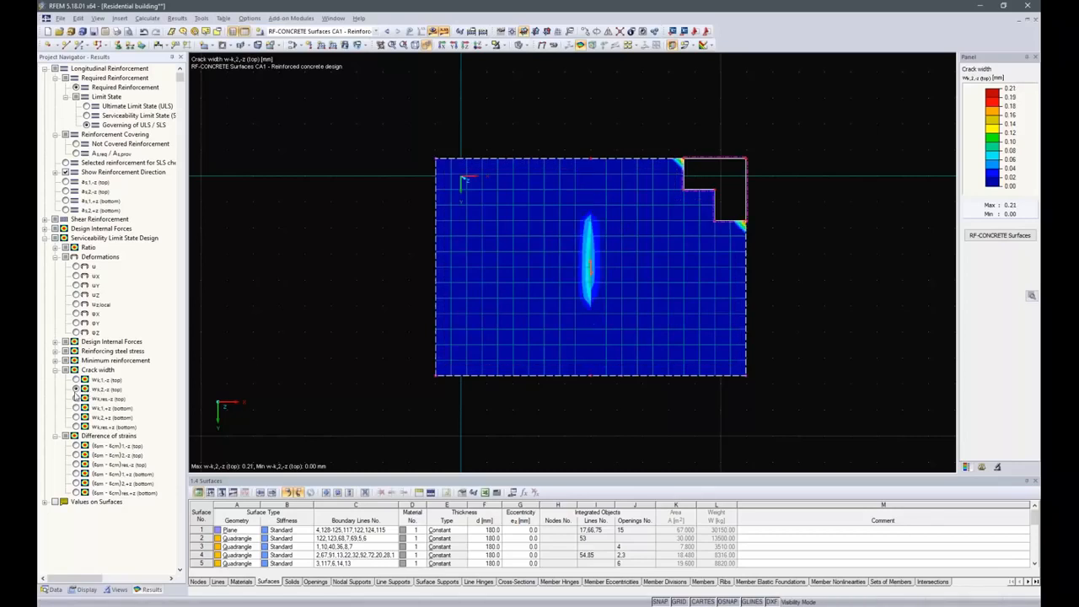
left_click(76, 408)
left_click(76, 417)
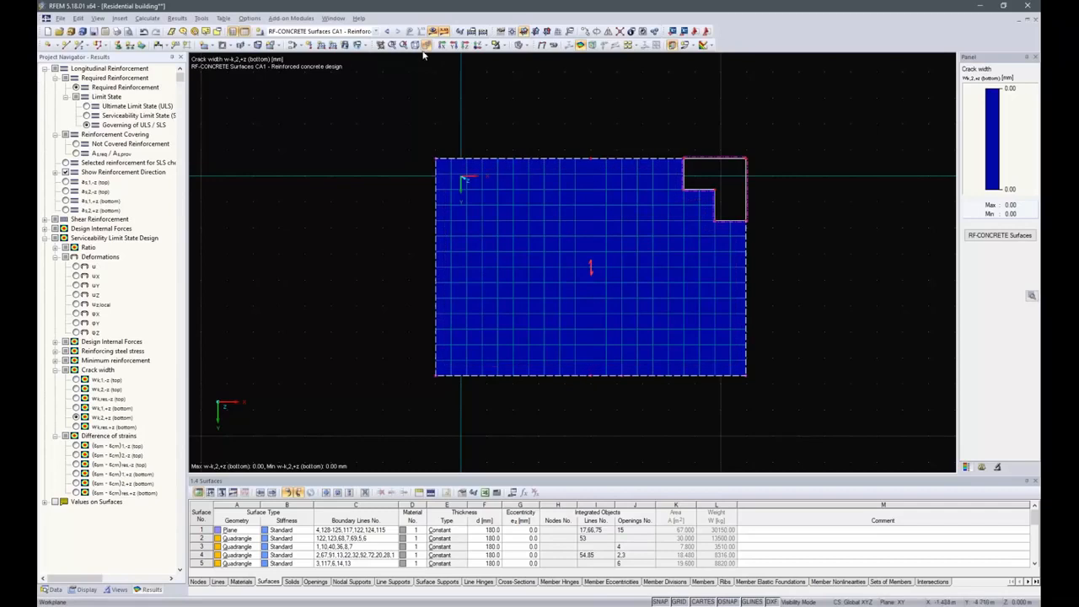
- Make the whole building model visible again and return to a 3D perspective view
left_click(505, 45)
left_click(529, 139)
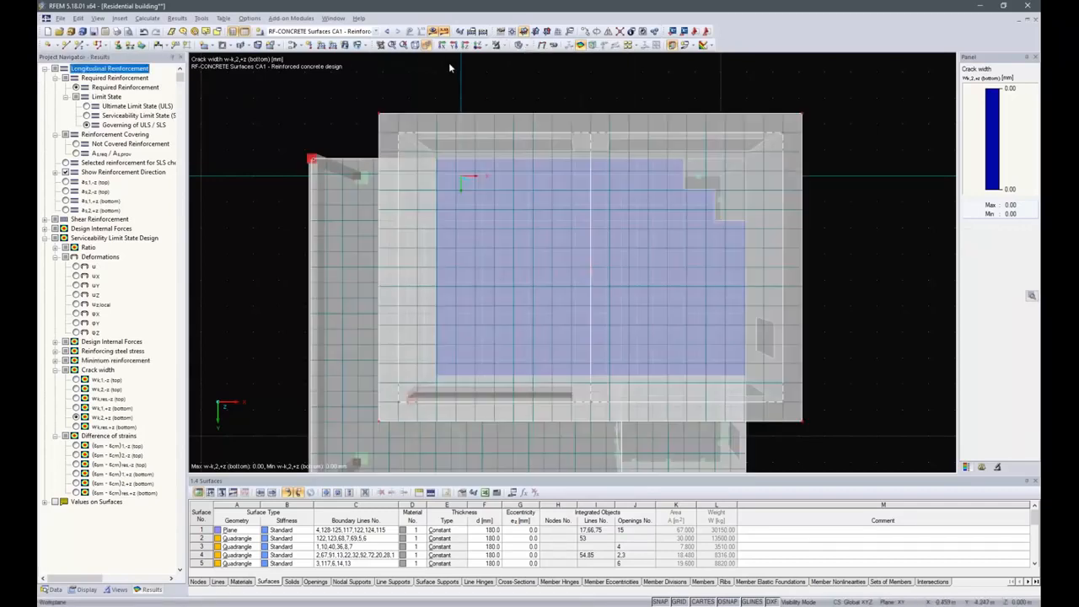
left_click(415, 45)
middle_click_drag(375, 345, 472, 318, "ctrl")
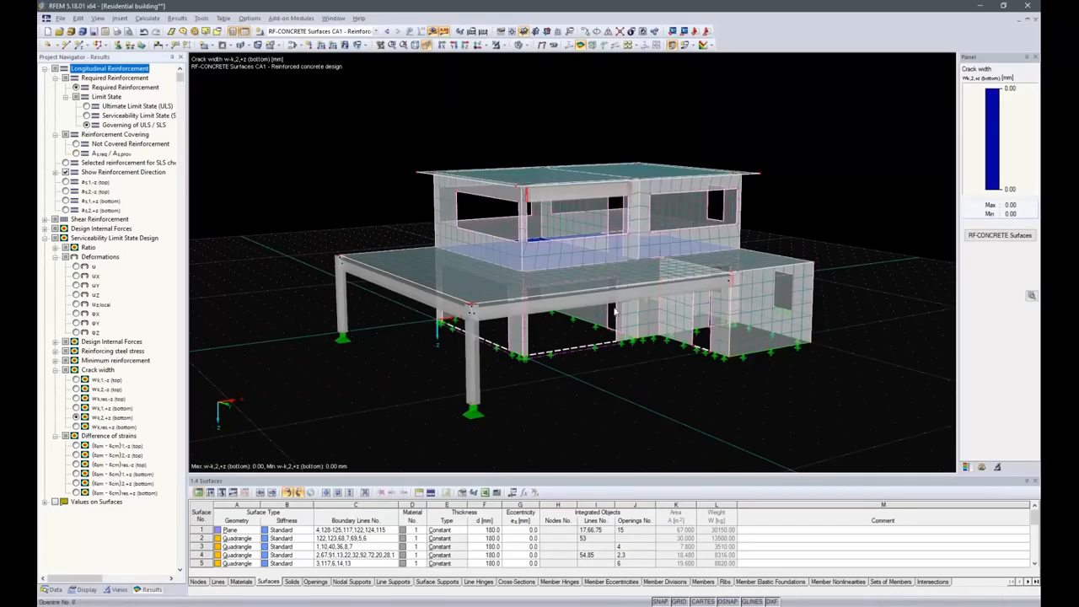
- Open the RF-CONCRETE Members module and select result combination RC1 for the ultimate limit state design
left_click(51, 589)
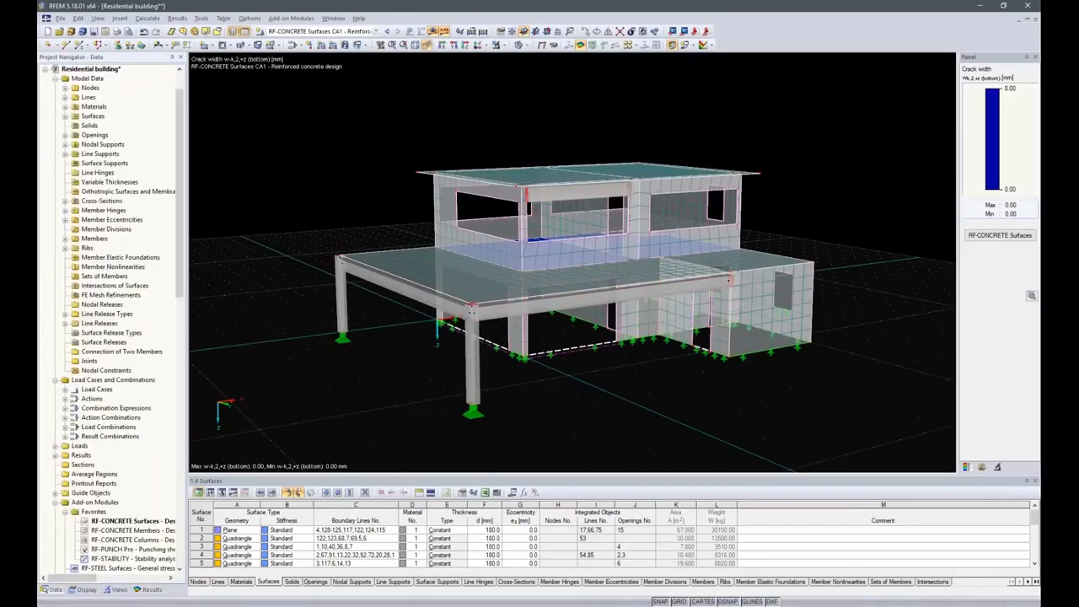
double_click(130, 530)
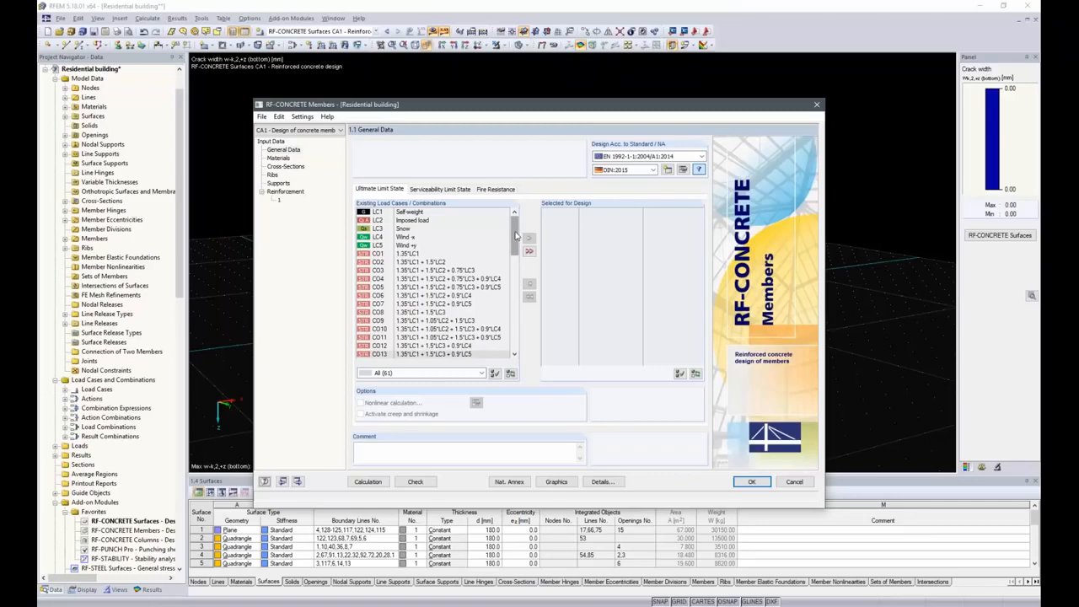
left_click_drag(515, 225, 517, 223)
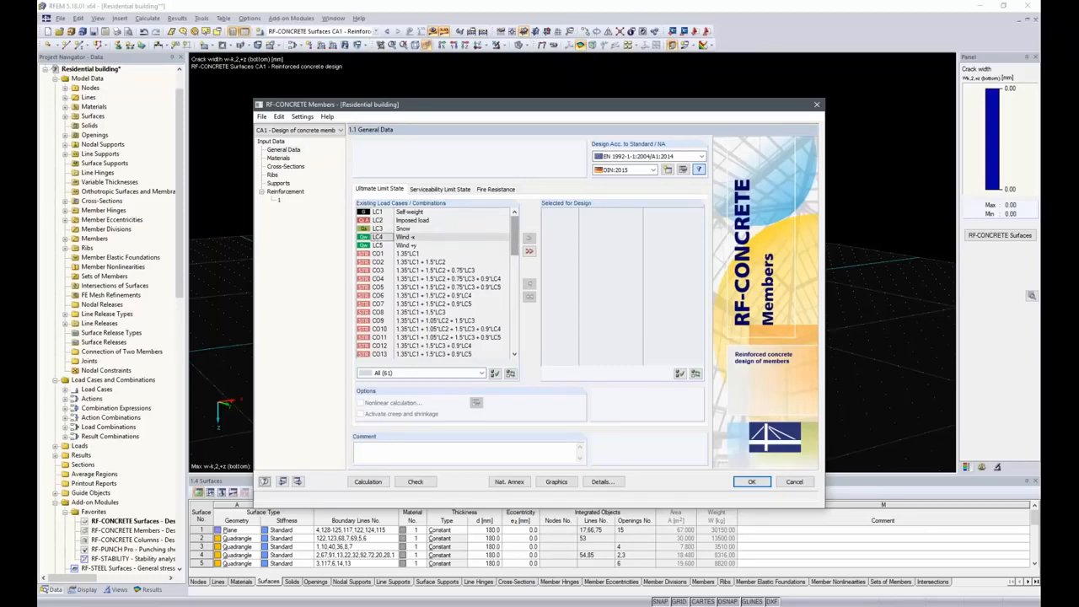
scroll(441, 345, "down", 14)
double_click(430, 329)
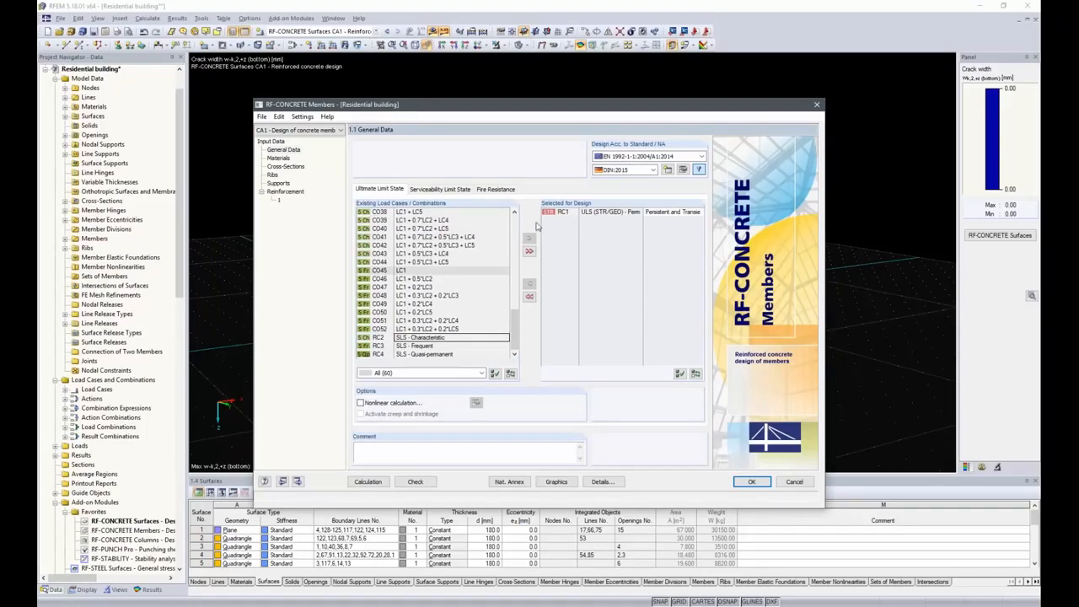
- Add result combinations RC2 and RC3 to the serviceability limit state design
left_click(436, 191)
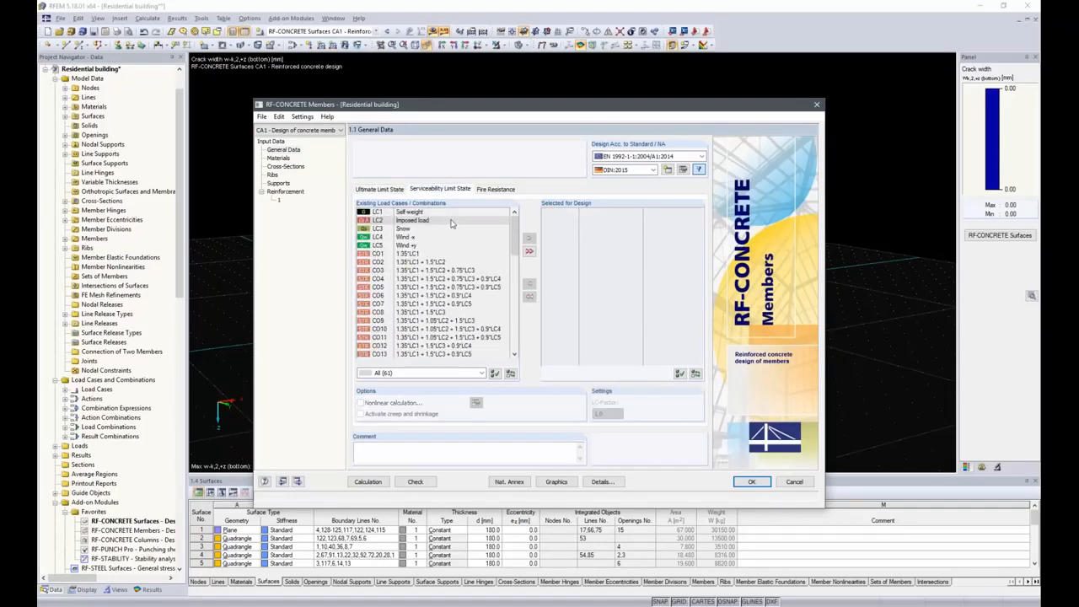
scroll(459, 245, "down", 10)
left_click(455, 338)
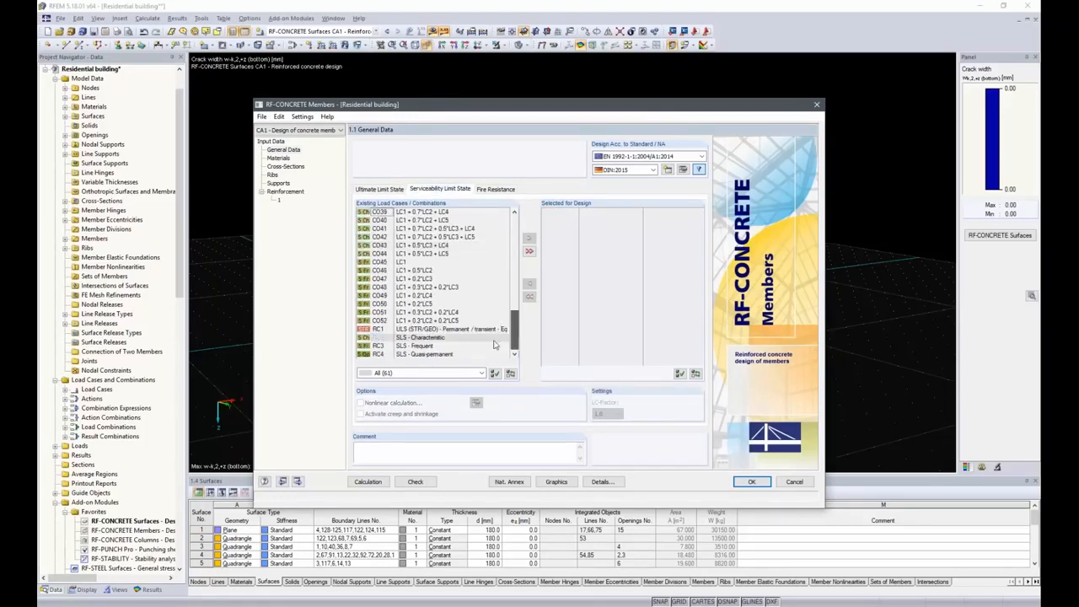
left_click(413, 347, "ctrl")
left_click(529, 239)
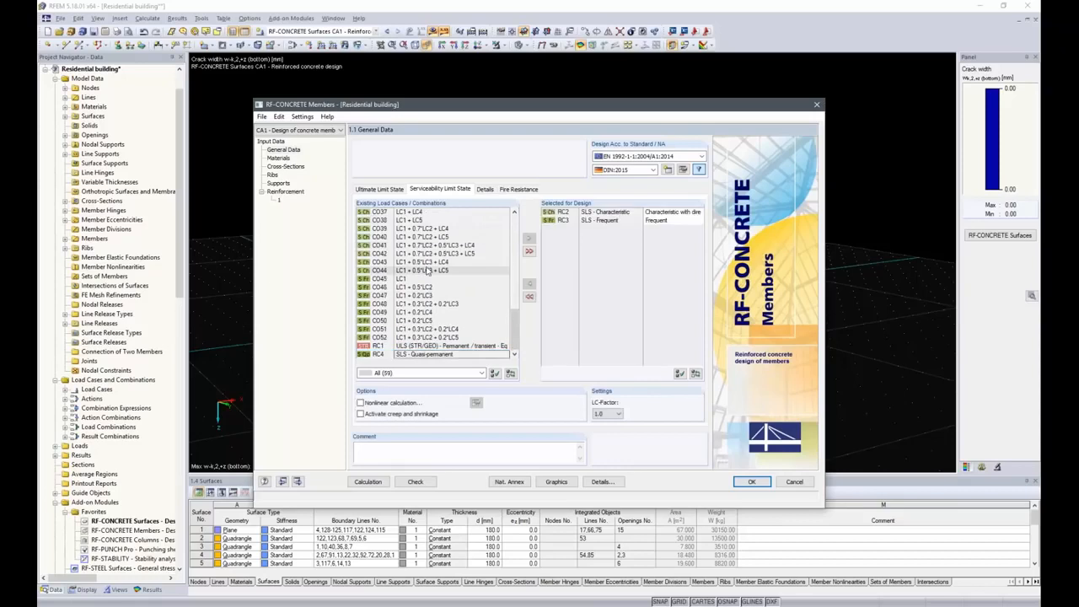
- Add load combinations CO22 and CO23 to the serviceability limit state design and activate creep and shrinkage
scroll(428, 270, "up", 7)
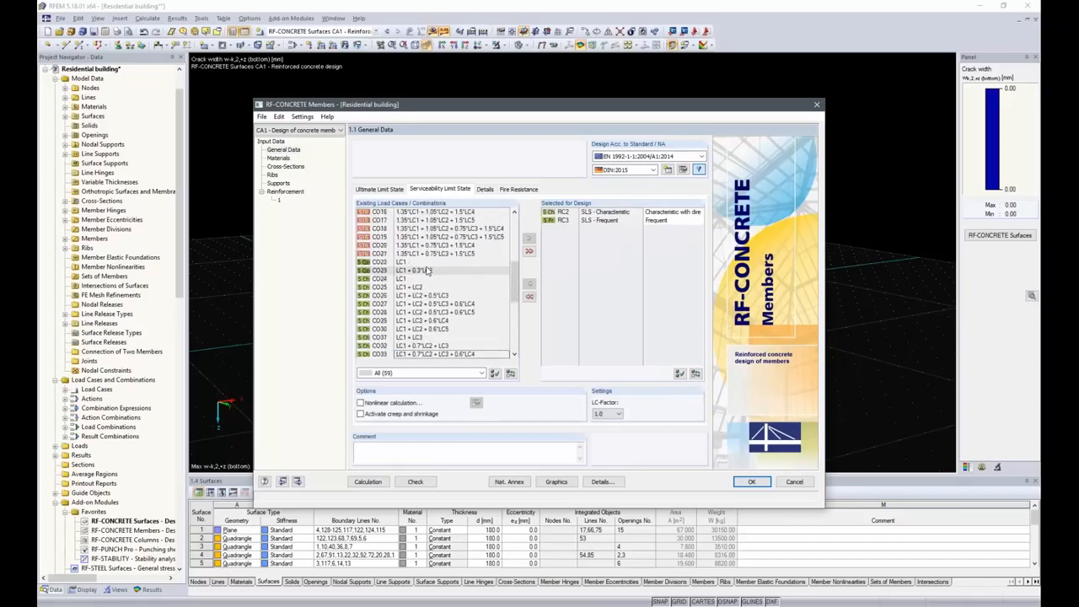
left_click(400, 263)
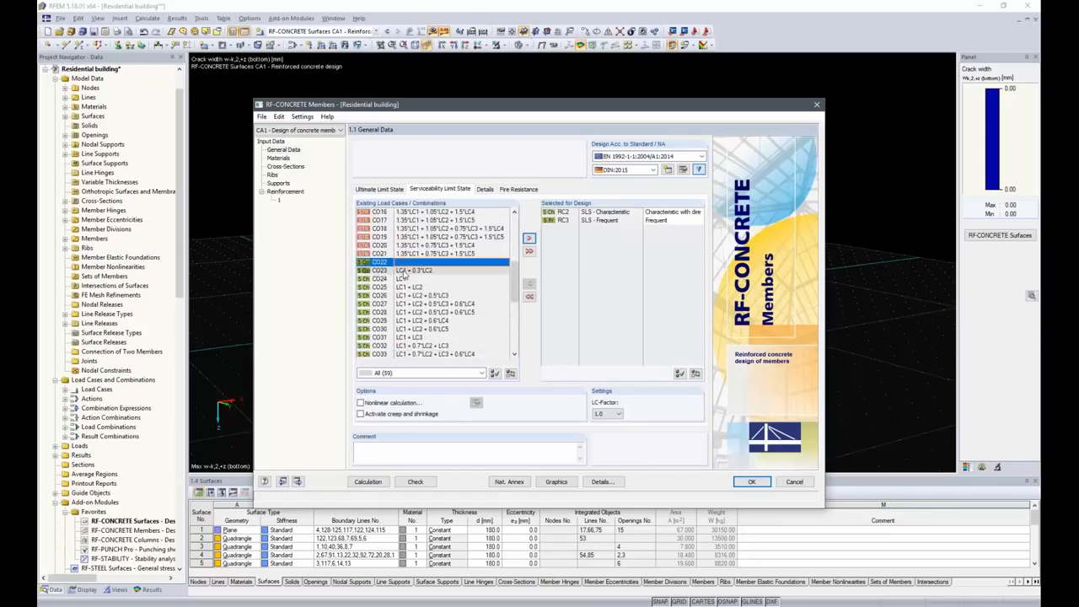
left_click(402, 270, "ctrl")
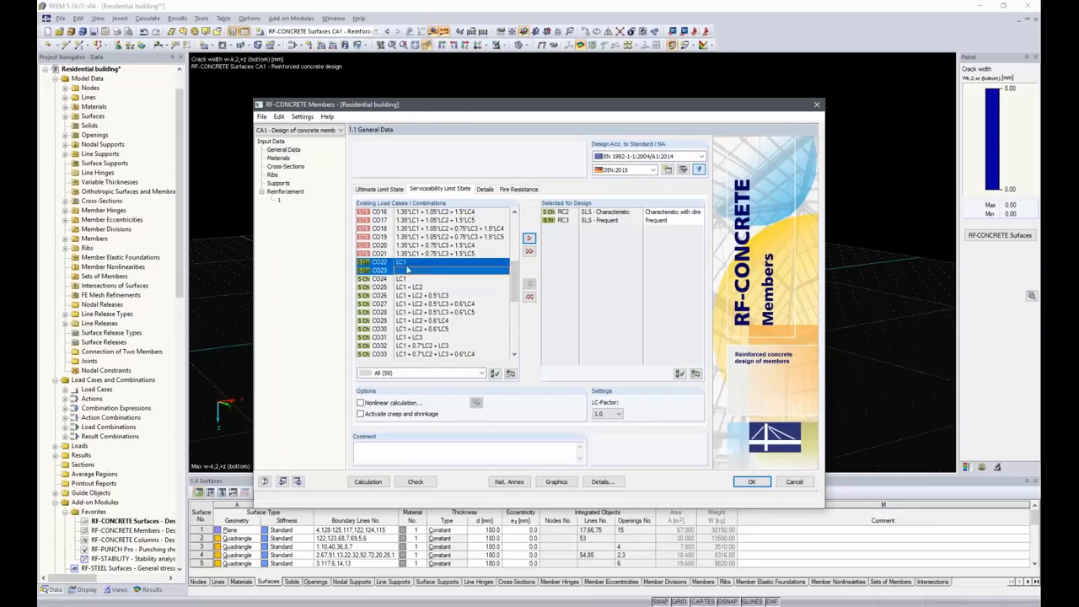
left_click(529, 239)
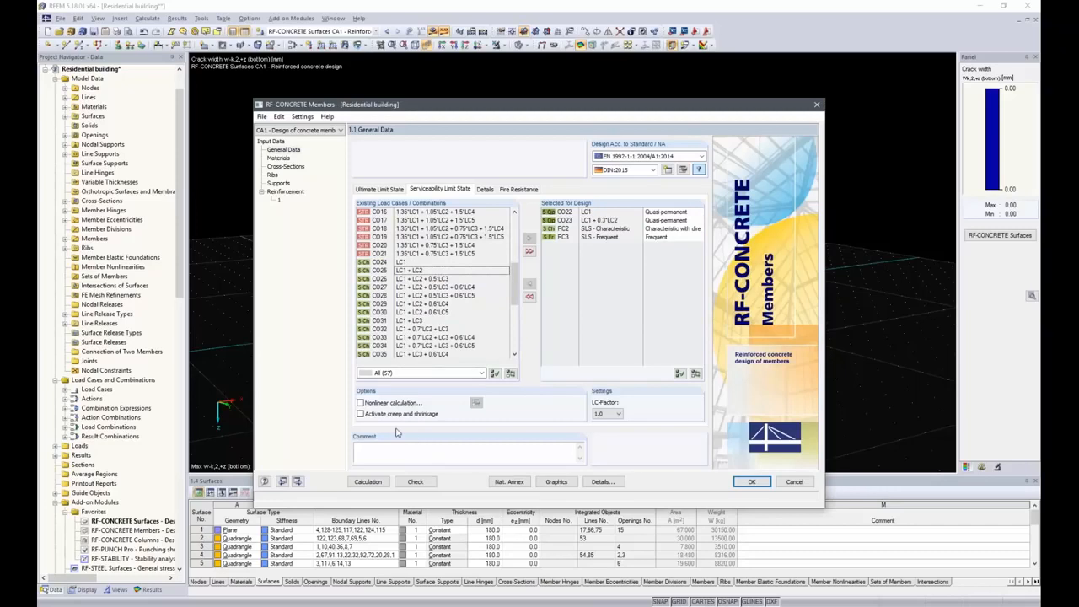
left_click(361, 414)
- Review the member design's materials, cross-sections, creep and shrinkage settings, rib effective widths and support definitions
left_click(279, 158)
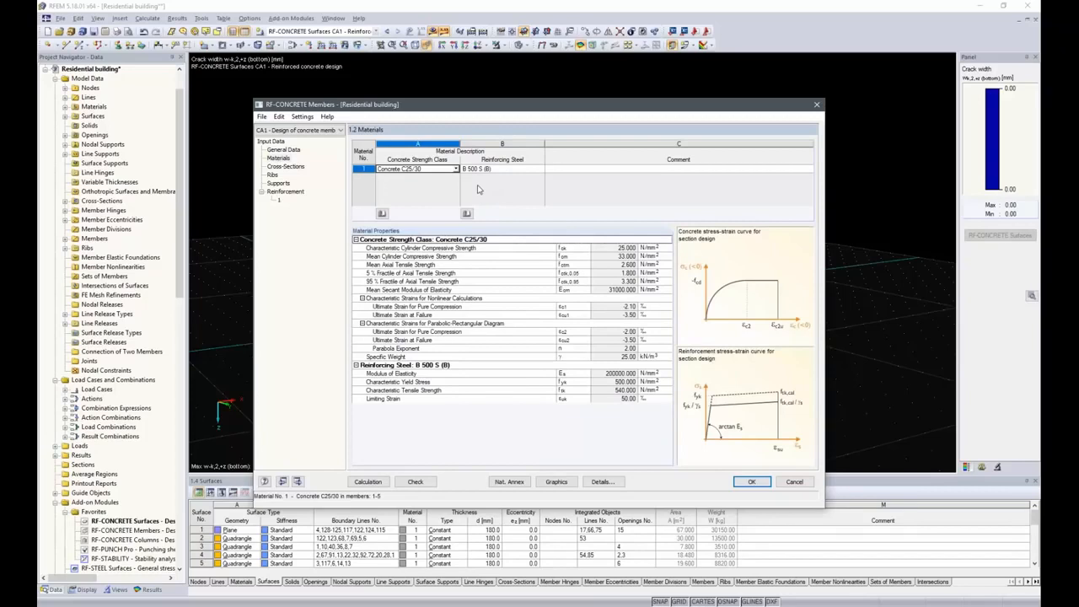
left_click(281, 167)
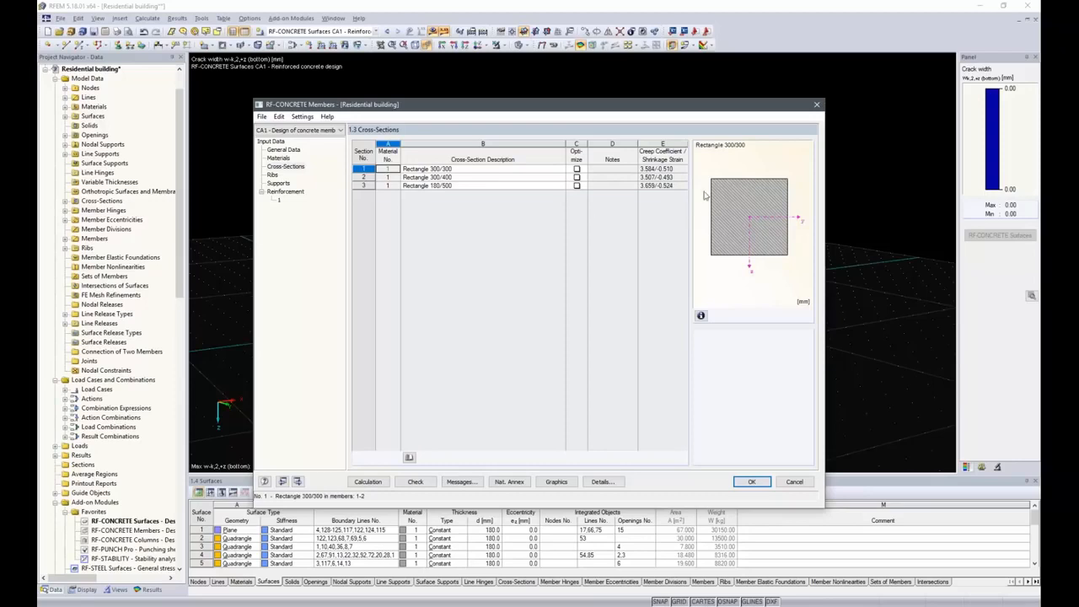
left_click(670, 169)
left_click(684, 168)
left_click(704, 403)
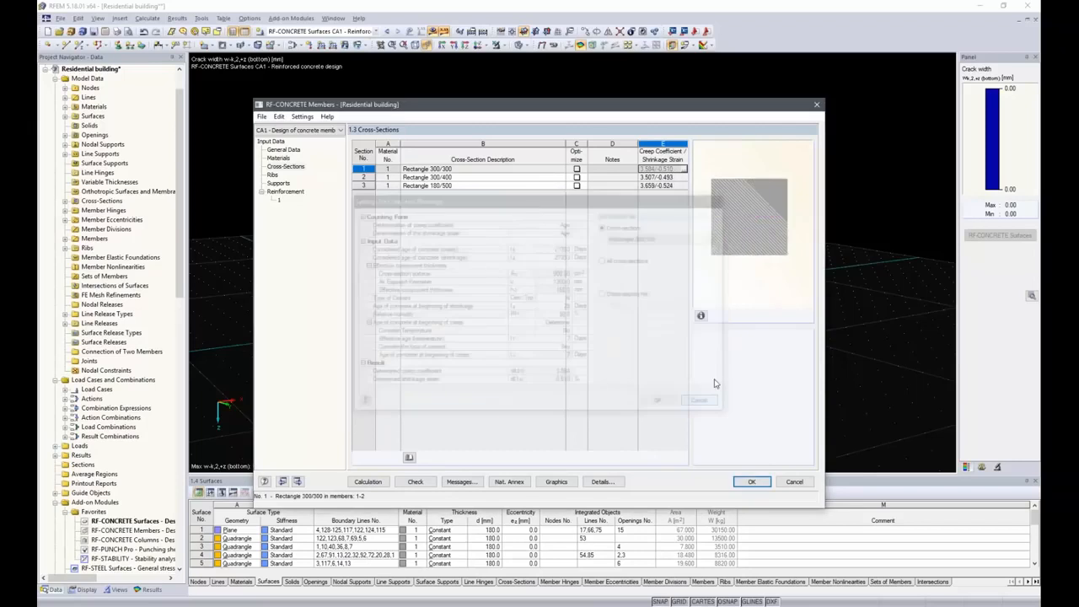
left_click(275, 175)
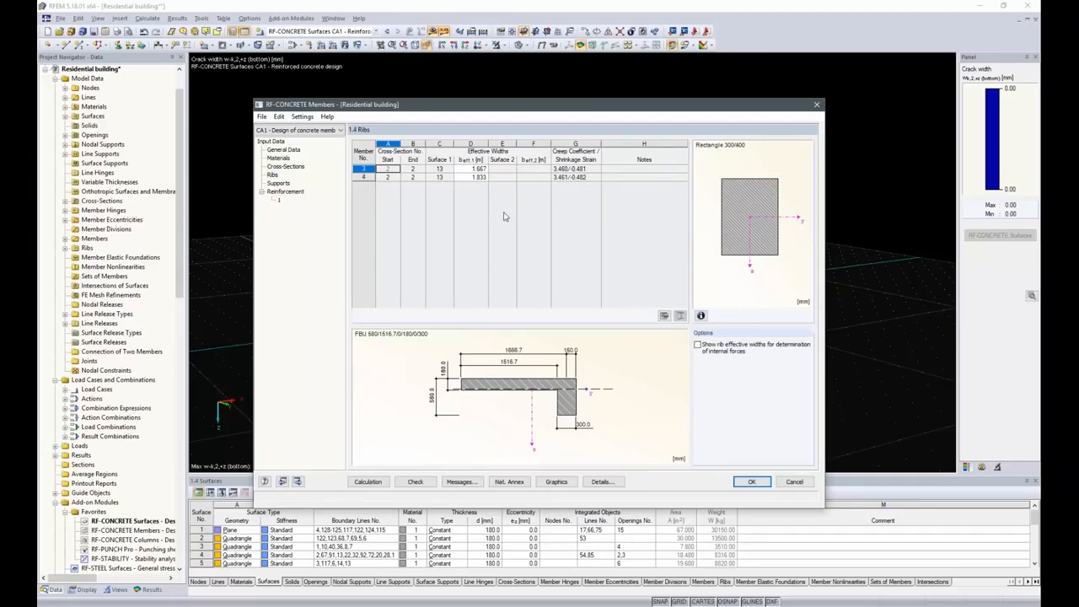
left_click(474, 169)
left_click(278, 183)
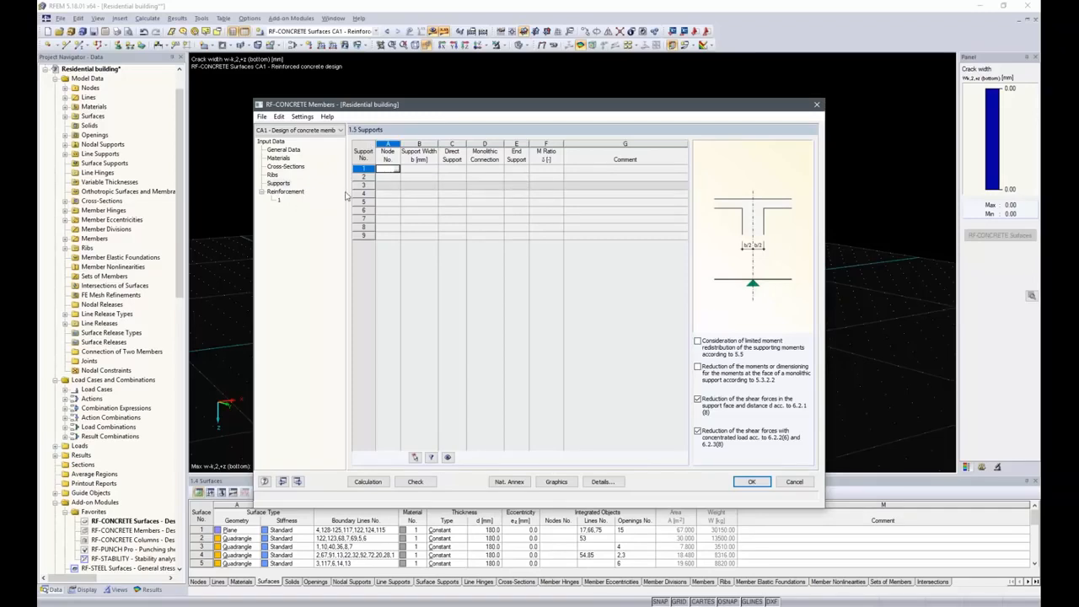
- Name the reinforcement group "Edge Beams" and apply it only to members 3 and 4, picked in the model
left_click(286, 192)
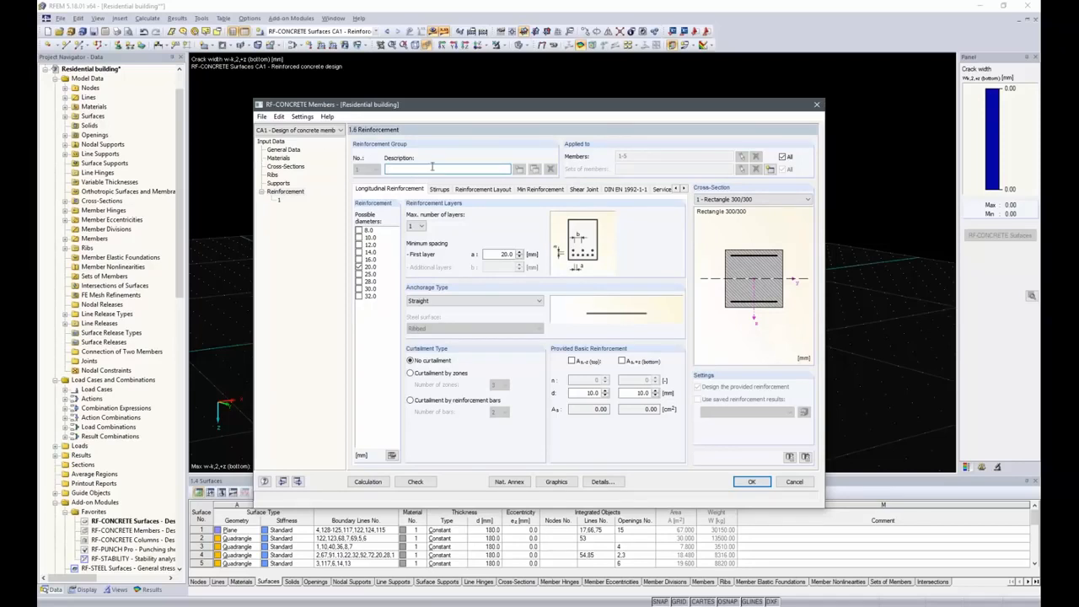
left_click_drag(499, 108, 455, 119)
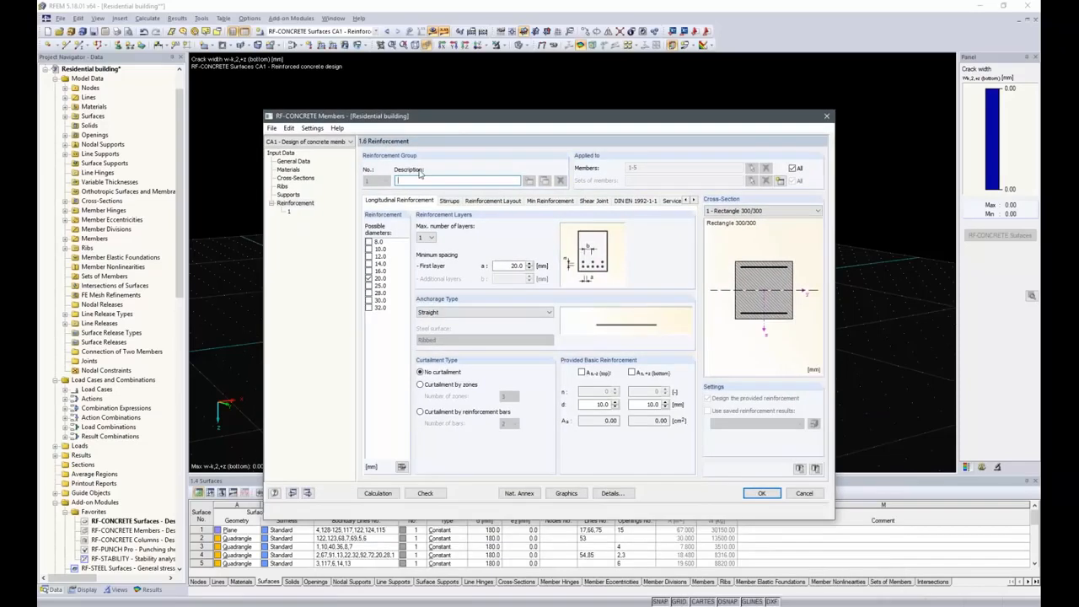
type("dge Beams")
left_click(792, 168)
left_click(751, 168)
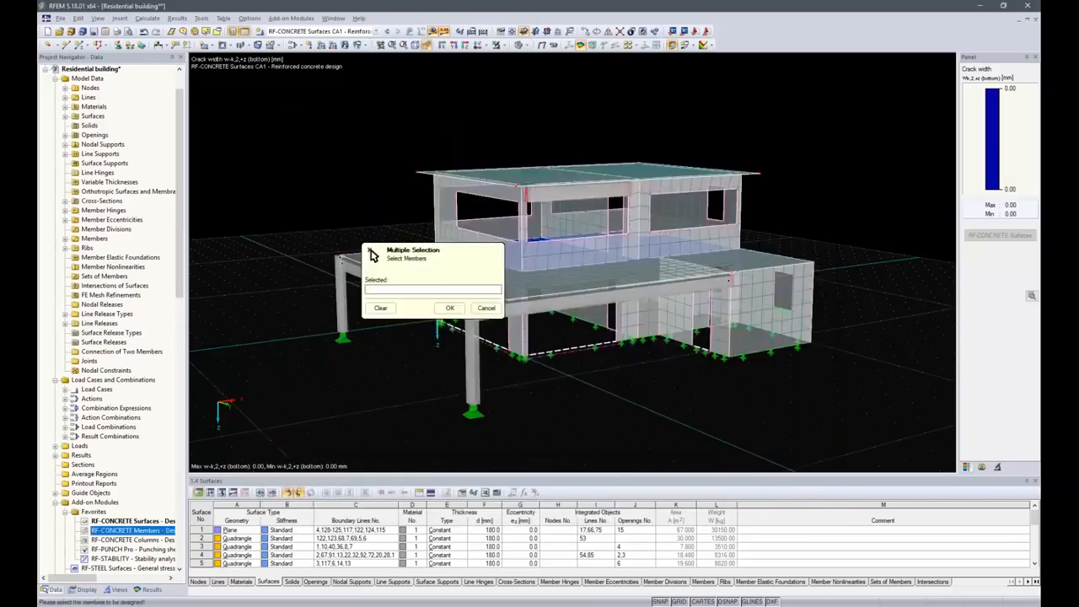
left_click(373, 256)
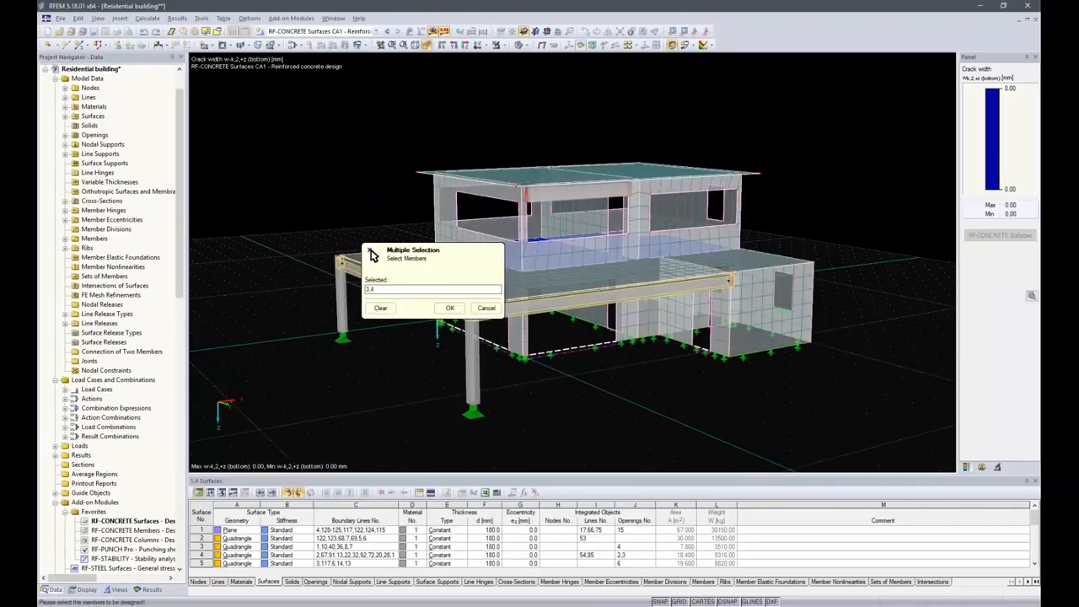
left_click(450, 308)
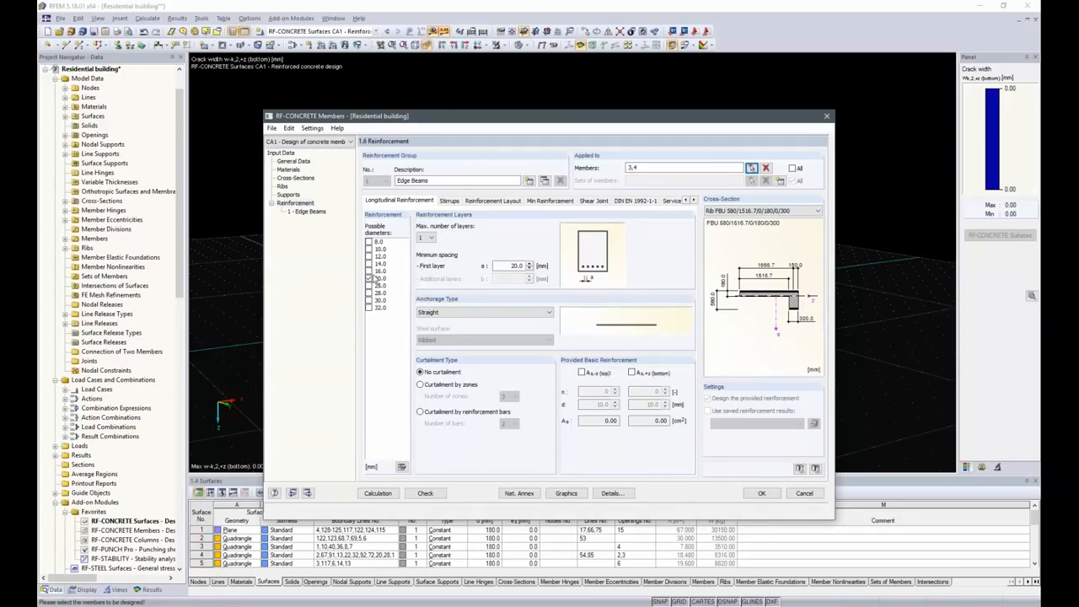
- Allow 16 mm longitudinal bars in up to two layers and 8 mm stirrups for the edge beams
left_click(369, 272)
left_click(430, 237)
left_click(428, 253)
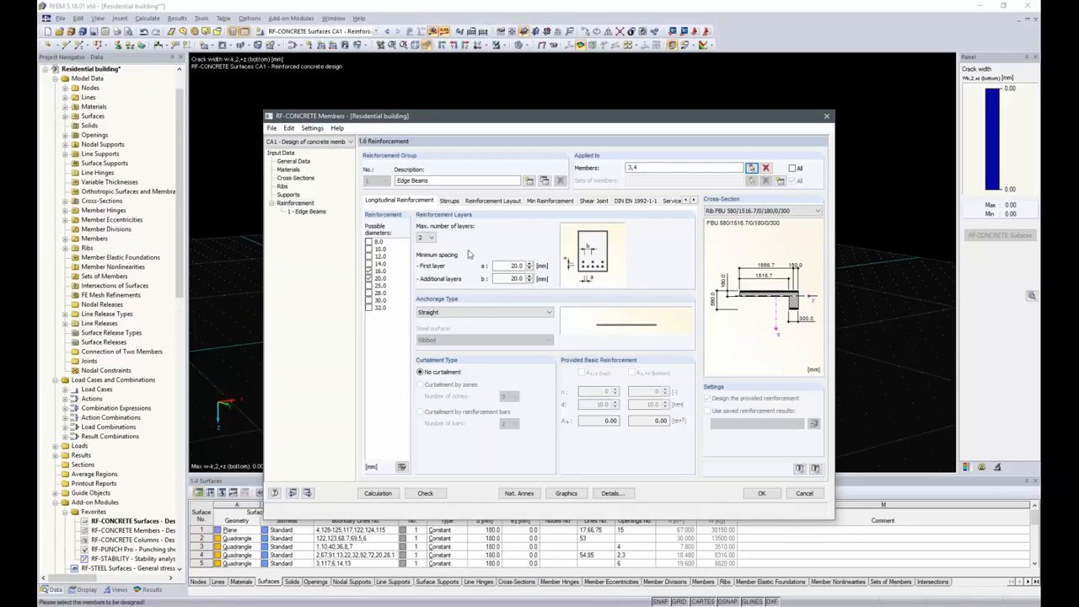
left_click(451, 202)
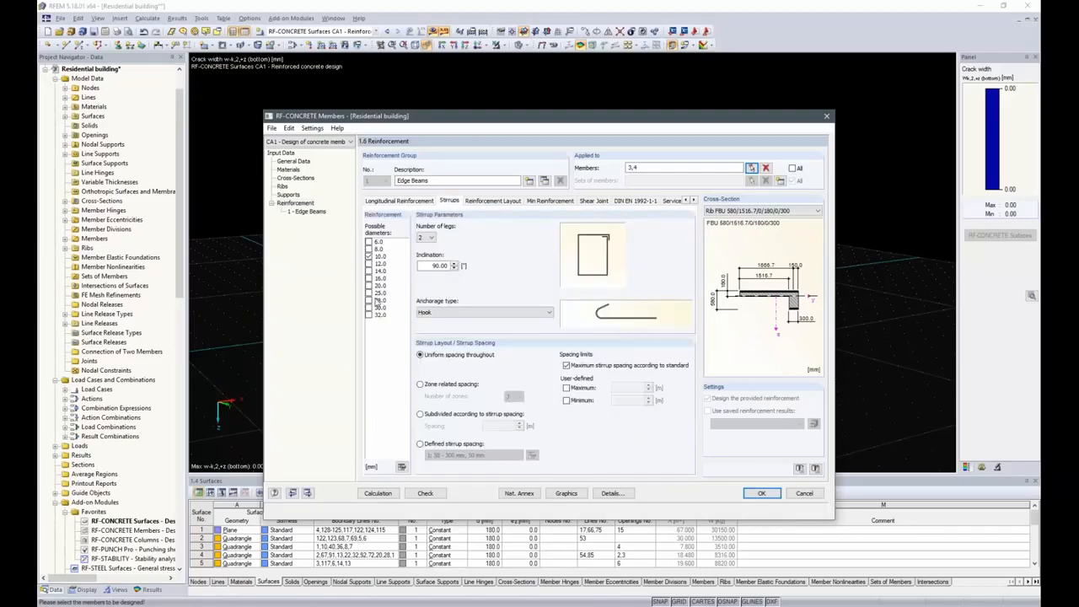
left_click(369, 249)
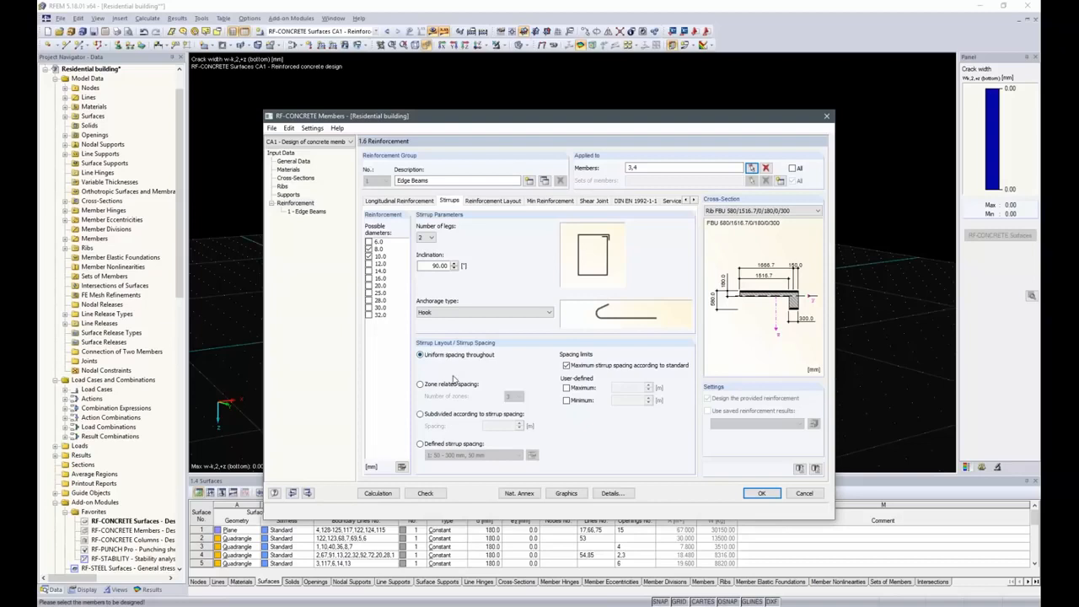
- Set the edge beams' concrete cover to the standard minimum for exposure class XC4 and exclude the torsional moment MT from design
left_click(492, 203)
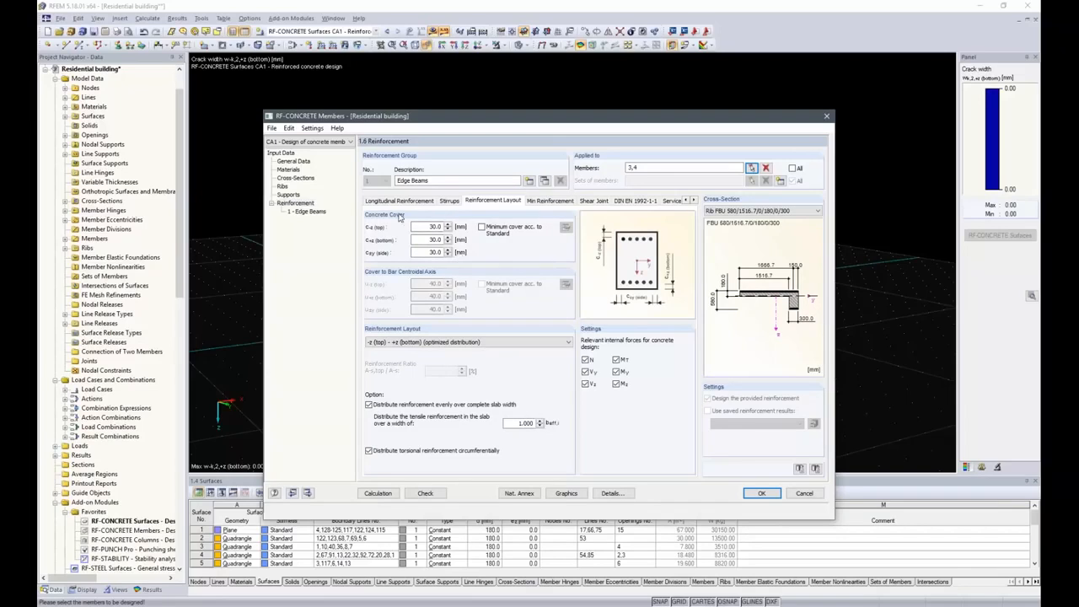
left_click(481, 227)
left_click(565, 226)
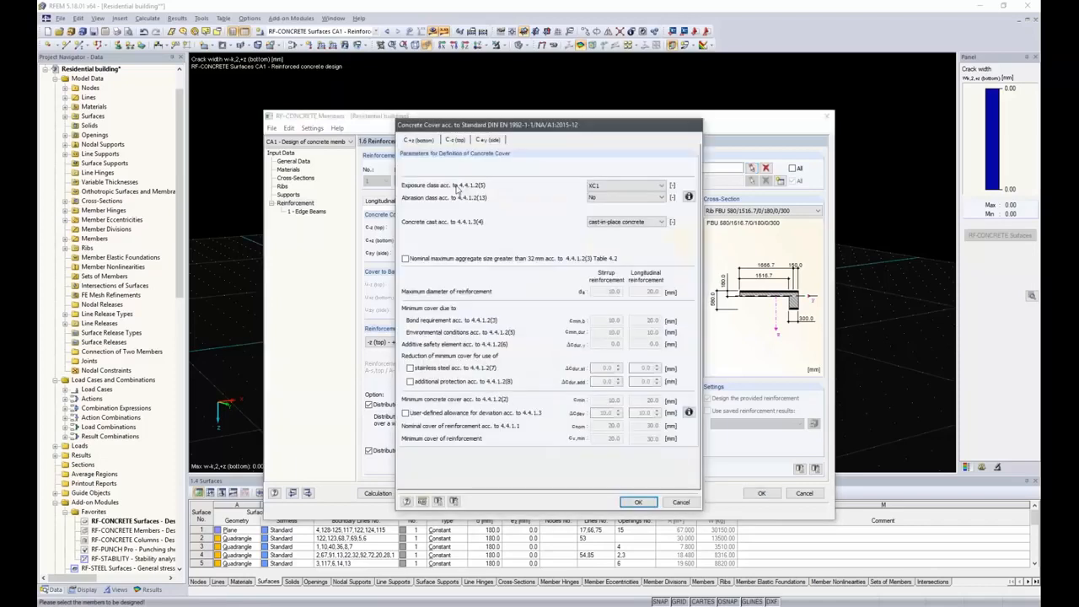
left_click(662, 187)
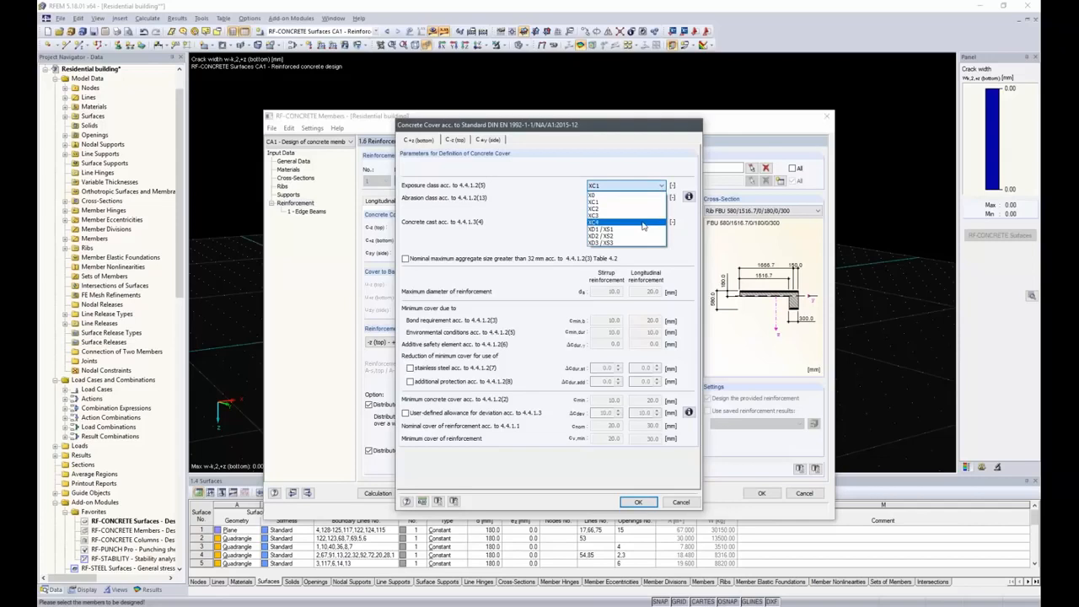
left_click(622, 225)
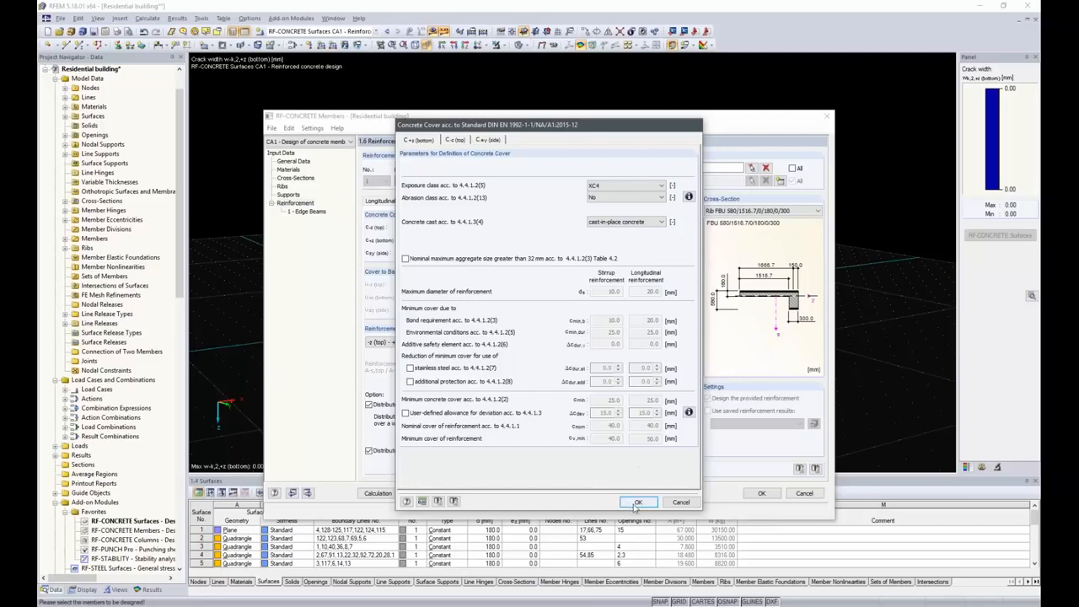
left_click(462, 142)
left_click(501, 142)
left_click(638, 502)
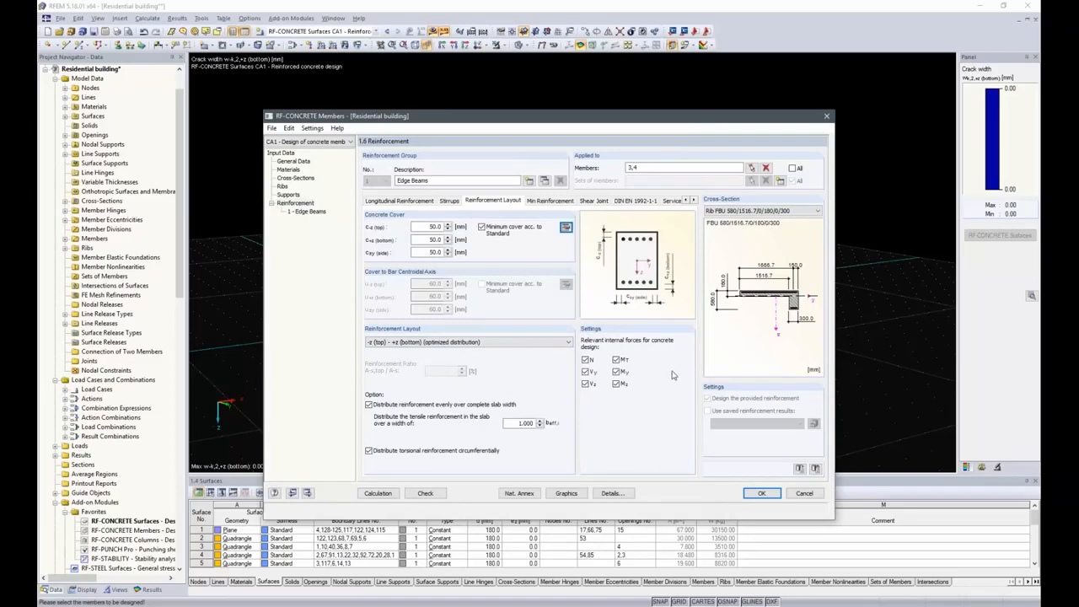
left_click(616, 360)
- Activate the edge beams' shear joint with a support width a-y of 30 mm and the design of flange connections on segmented cross-sections
left_click(551, 202)
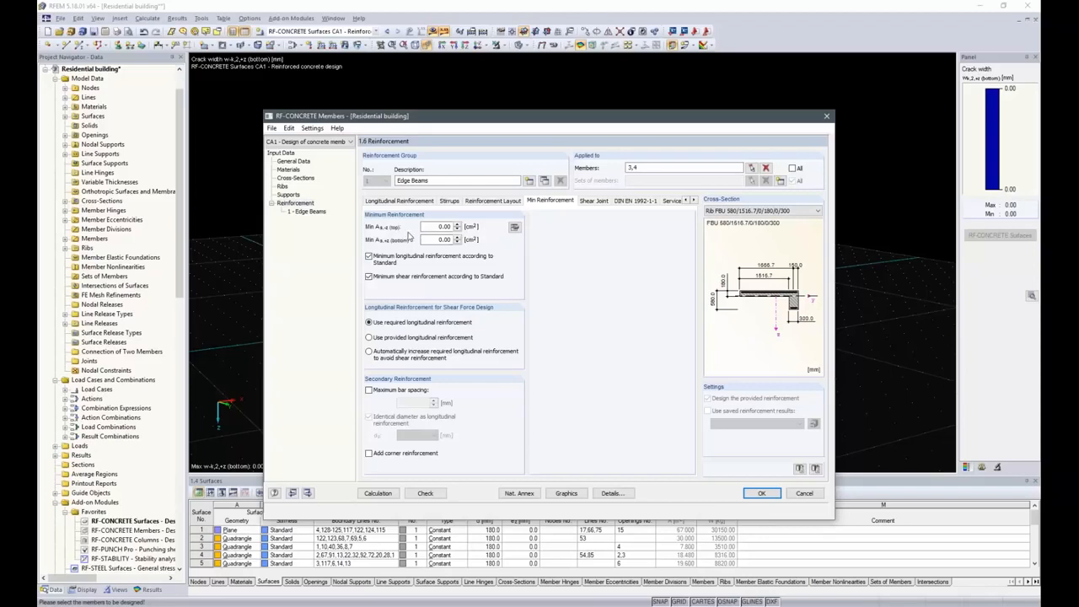
left_click(599, 203)
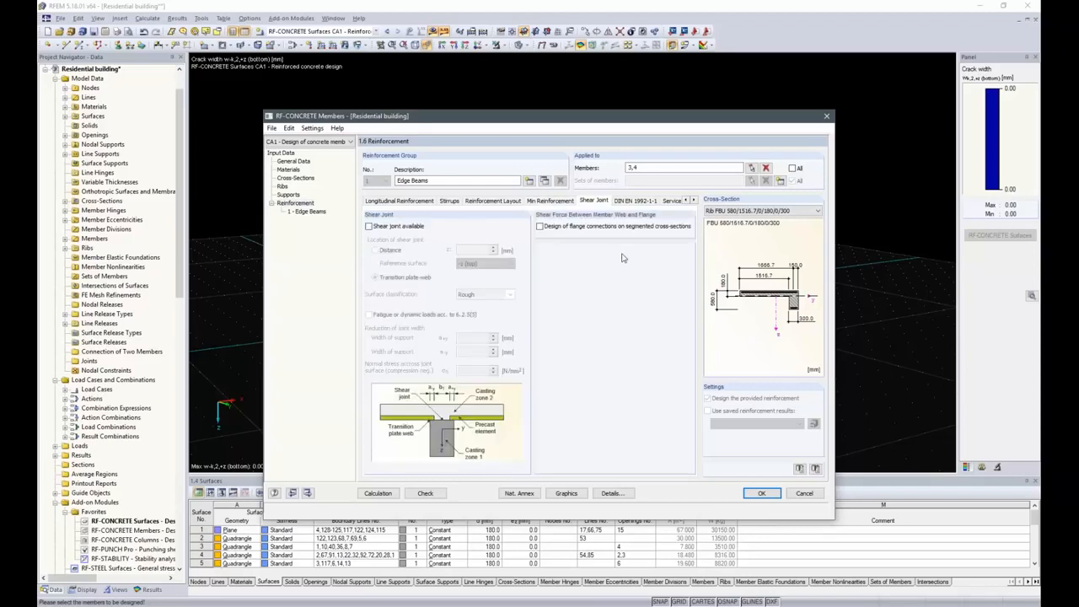
left_click(368, 226)
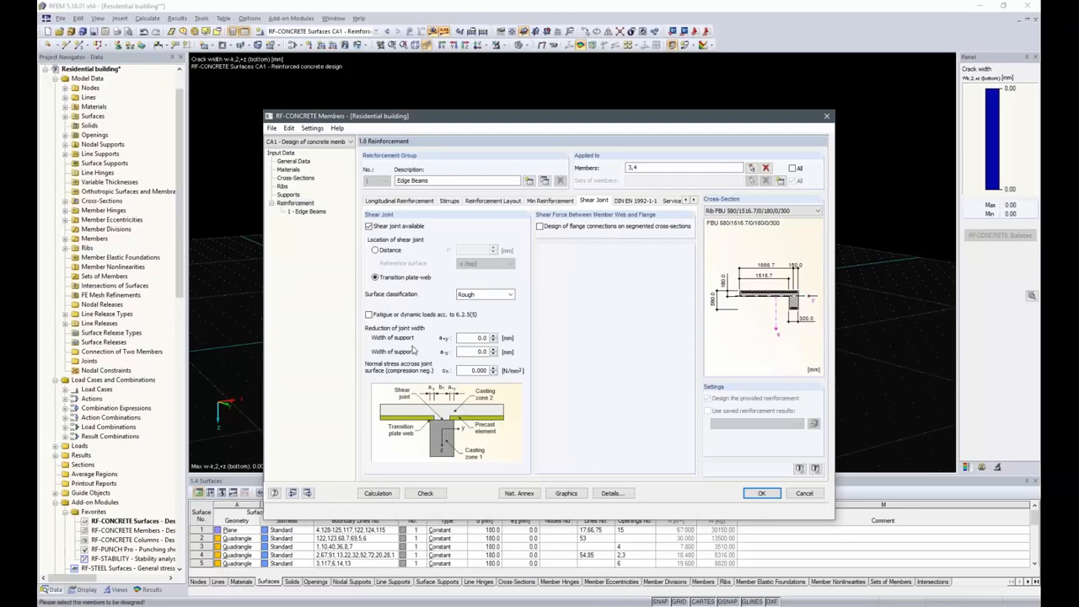
left_click(477, 351)
double_click(477, 352)
type("30")
left_click(540, 227)
- Activate the limitation of concrete compressive stress in the edge beams' serviceability settings
left_click(630, 203)
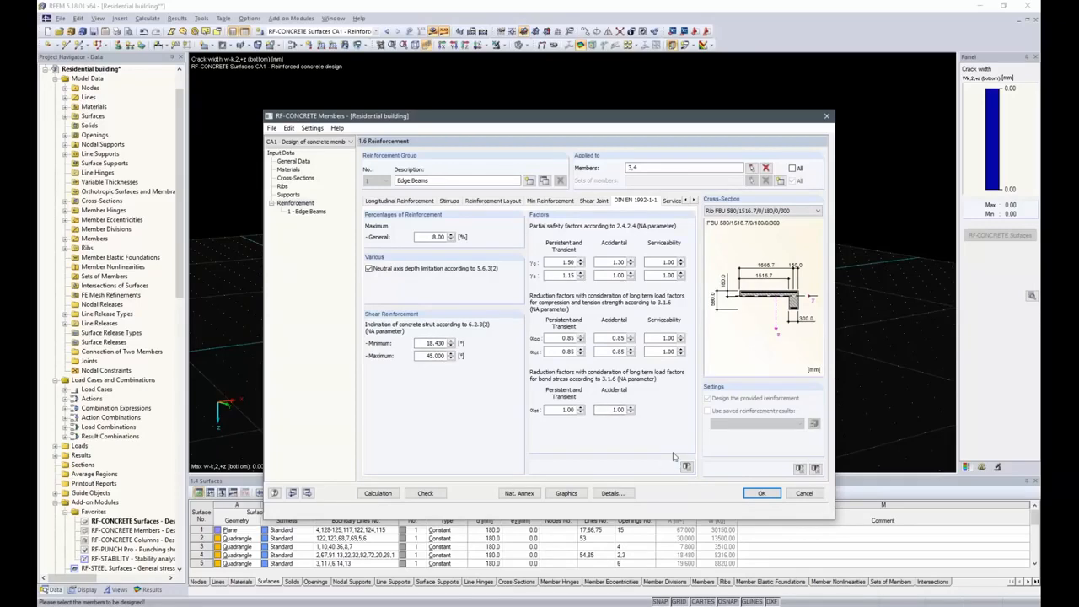
left_click(674, 200)
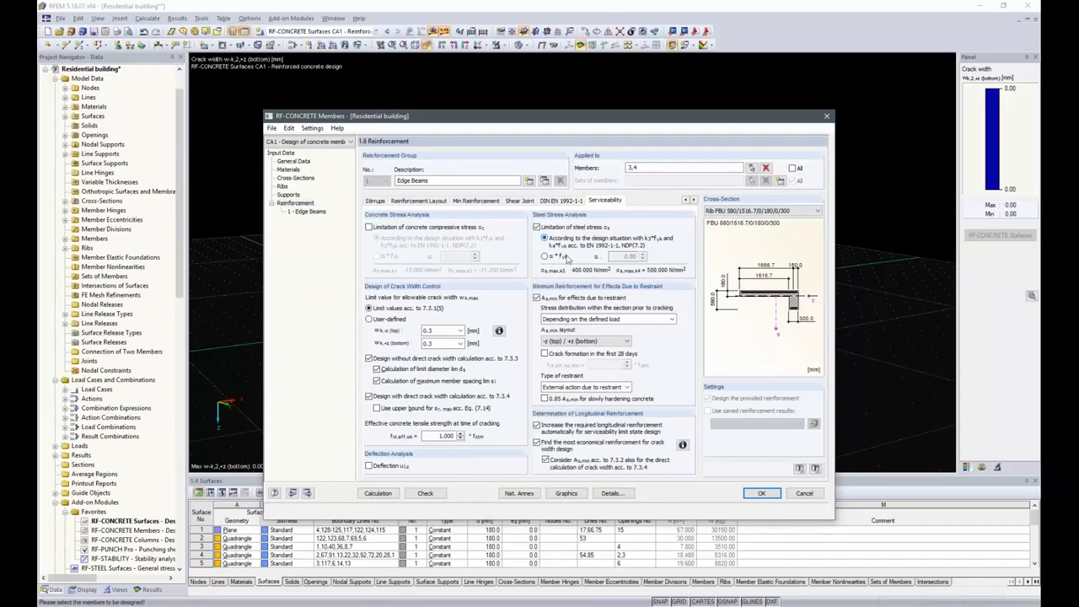
left_click(368, 228)
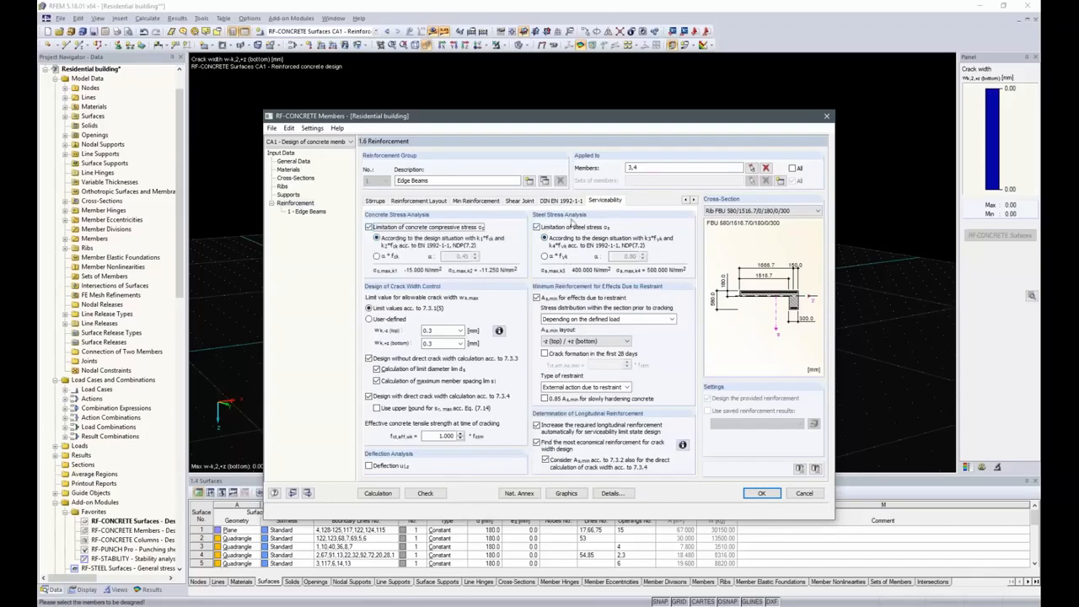
- Use user-defined crack width limits after consulting the limit value table, and deactivate design without direct crack width calculation
left_click(368, 319)
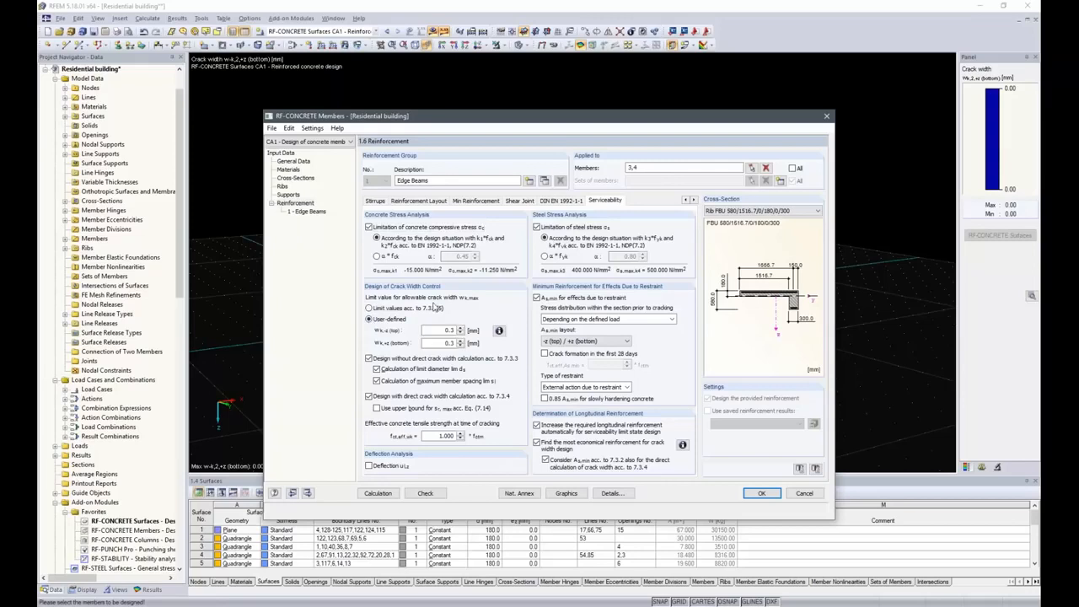
left_click(498, 331)
left_click_drag(532, 239, 654, 170)
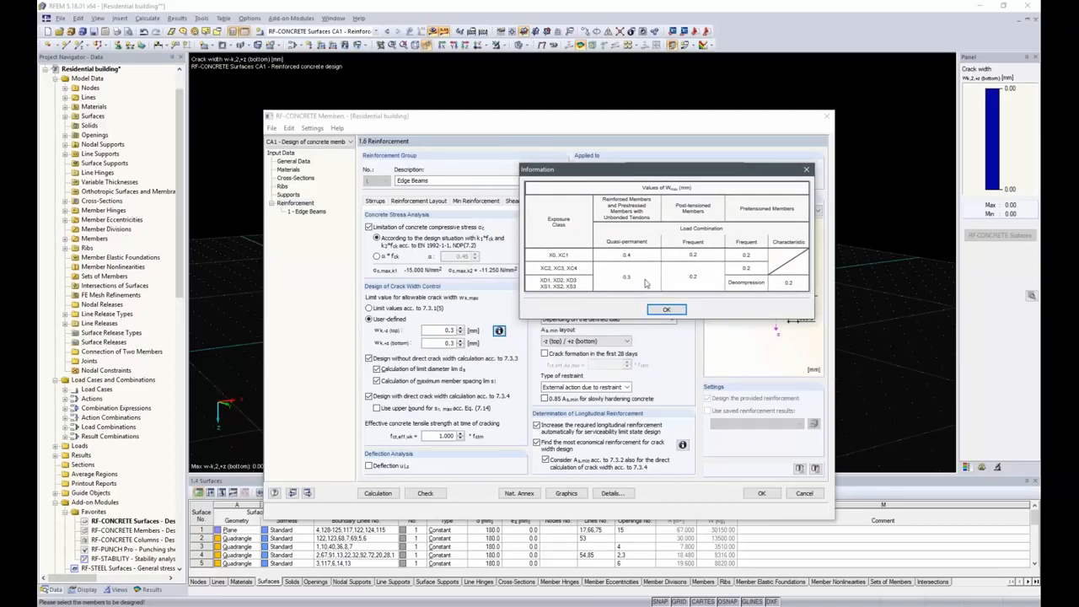
left_click(806, 170)
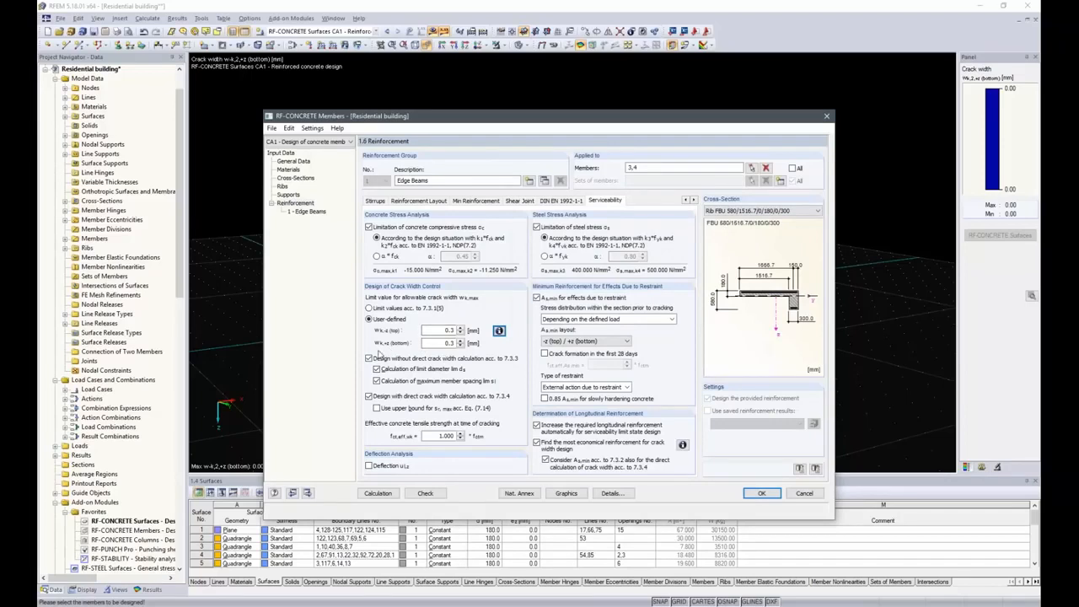
left_click(369, 358)
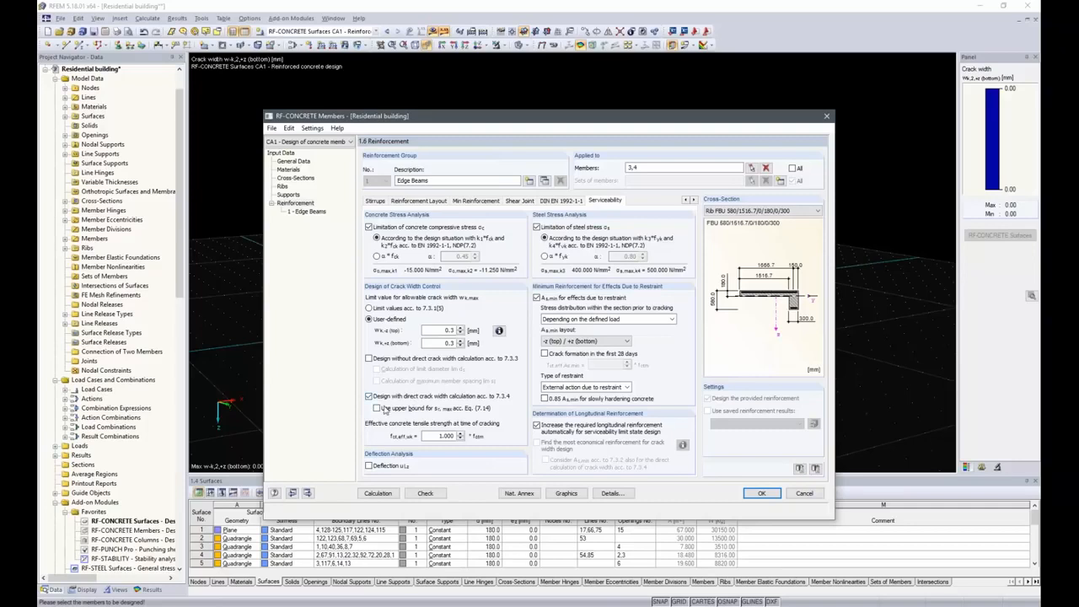
- Use the upper bound for sr,max according to Eq. (7.14) and activate the deflection analysis for the edge beams
left_click(376, 408)
left_click(371, 465)
- Set the layout of the edge beams' minimum reinforcement for restraint effects to the tension side
left_click(598, 323)
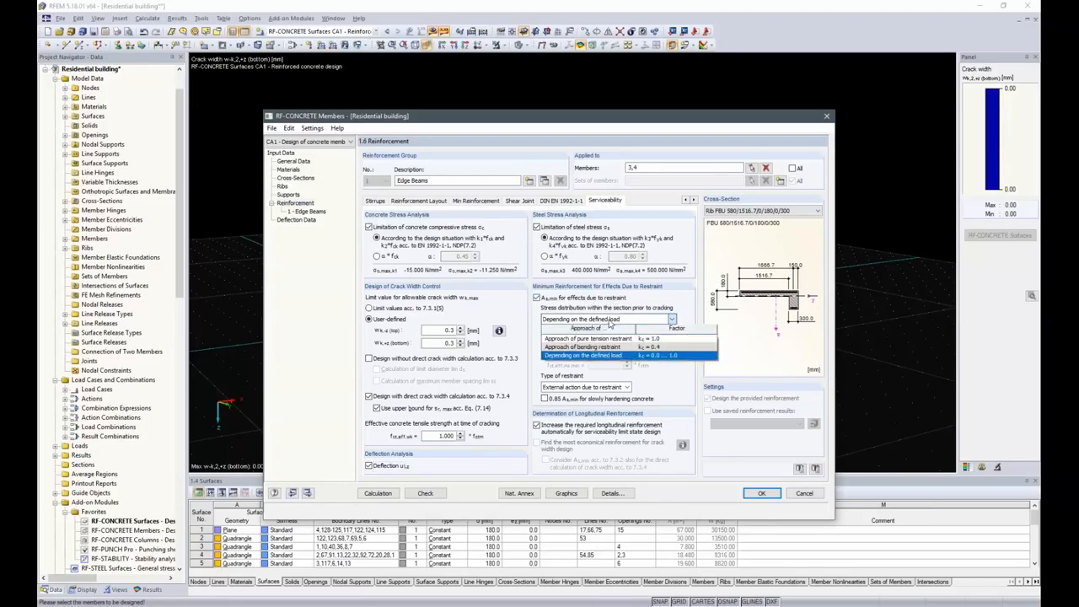
left_click(610, 324)
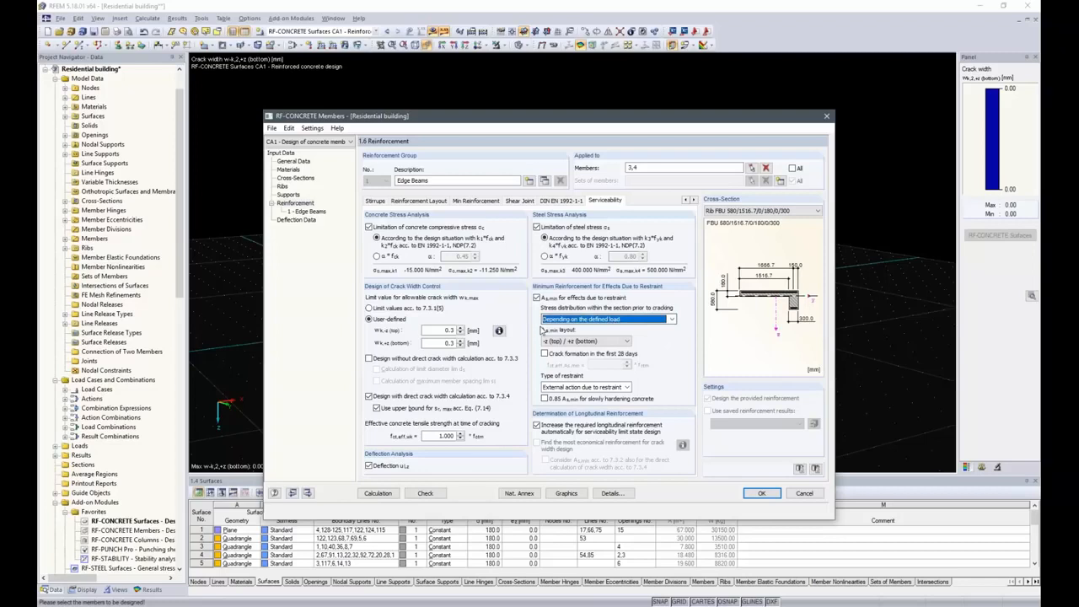
left_click(587, 341)
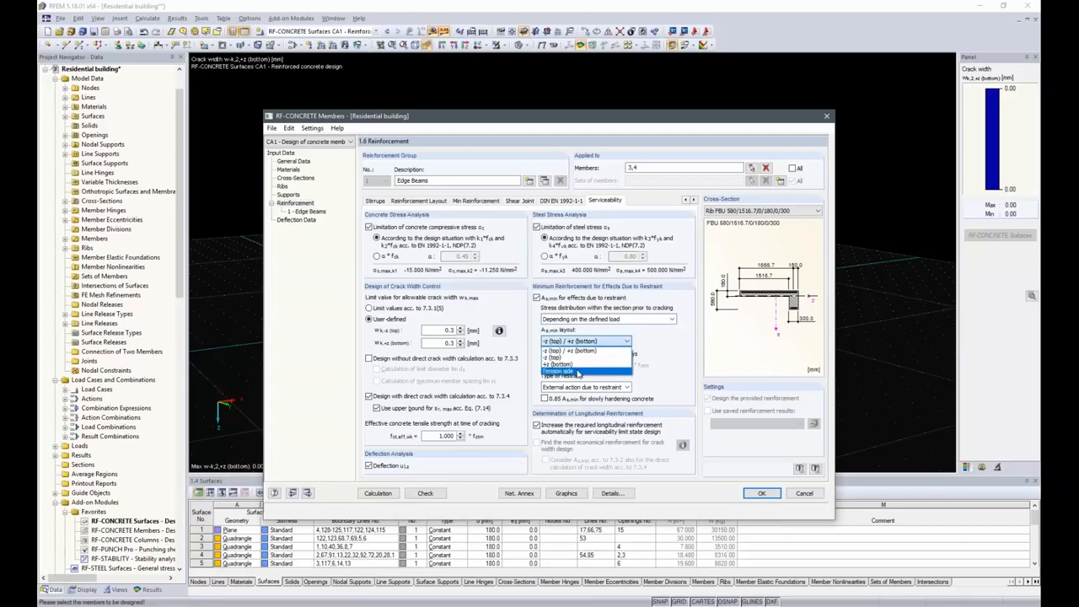
left_click(578, 373)
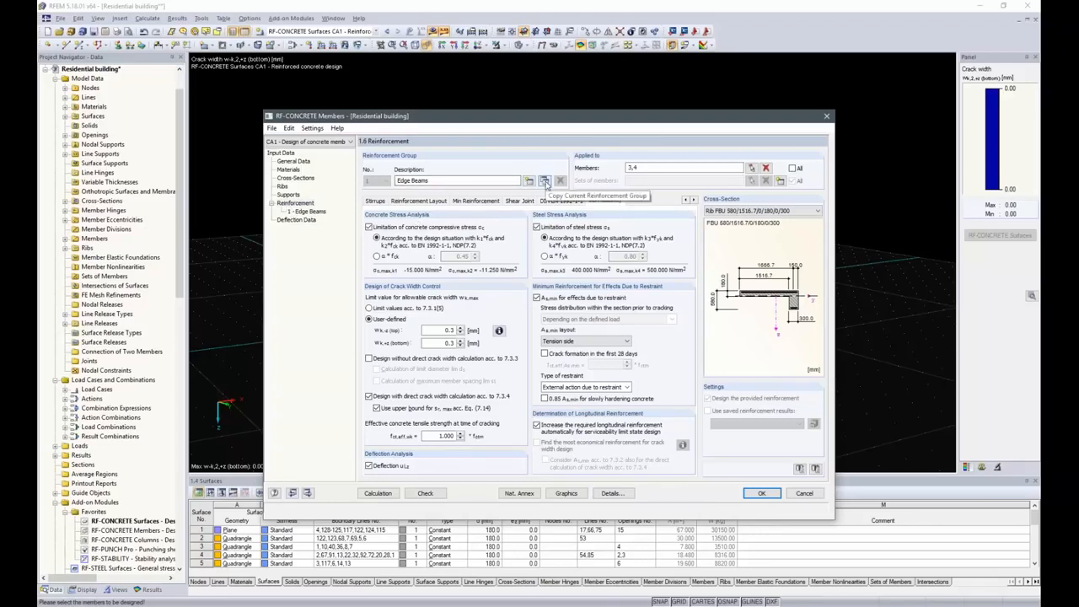
- Copy the edge beams' reinforcement group, name the copy Lintel, and assign it to member 5
left_click(544, 182)
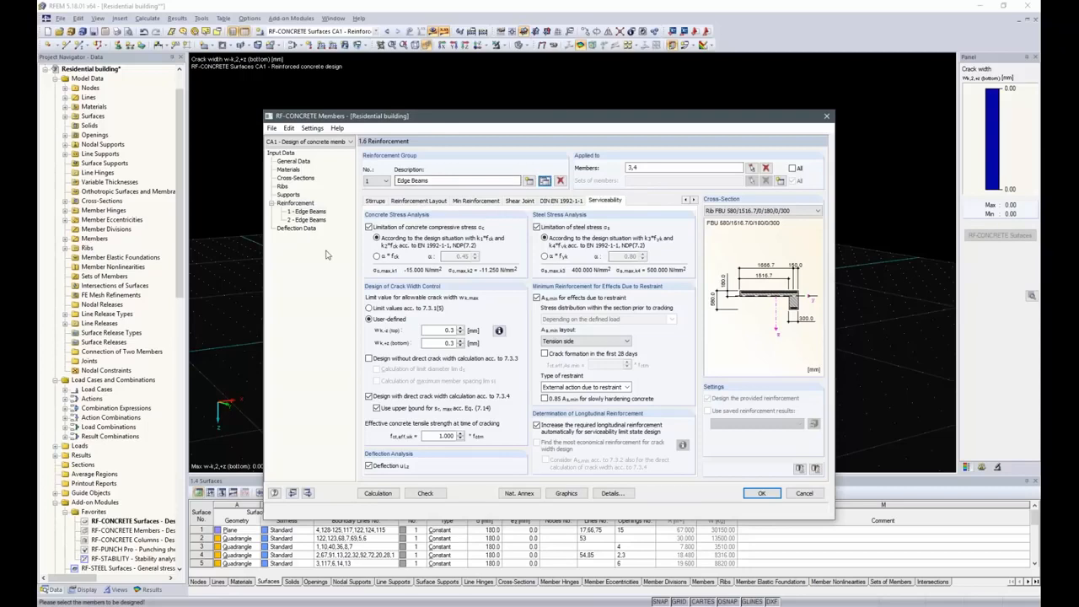
left_click(310, 220)
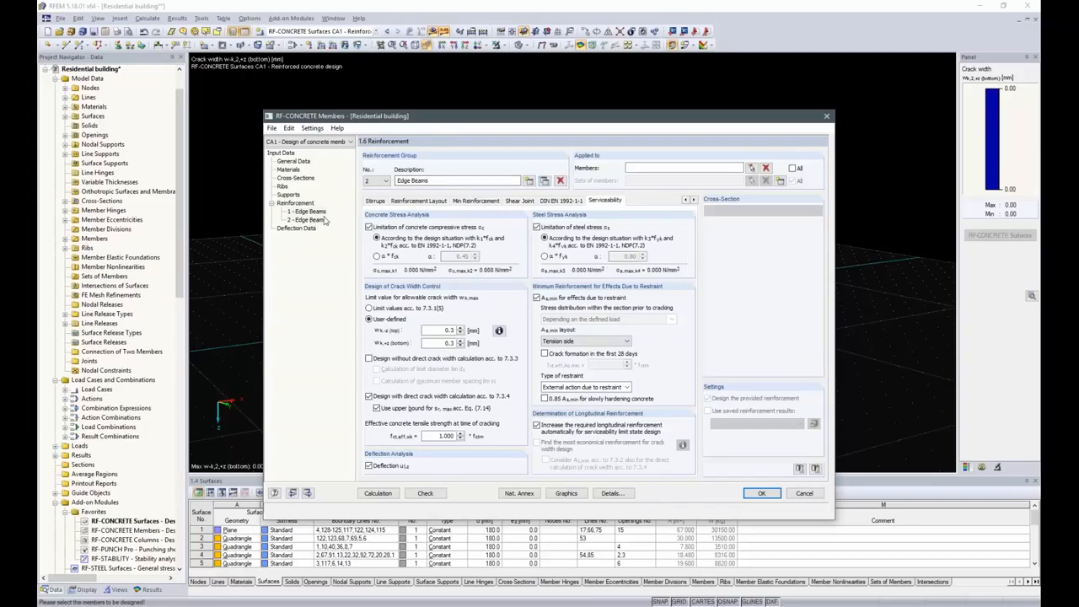
left_click(623, 202)
type("Lintel")
left_click(751, 168)
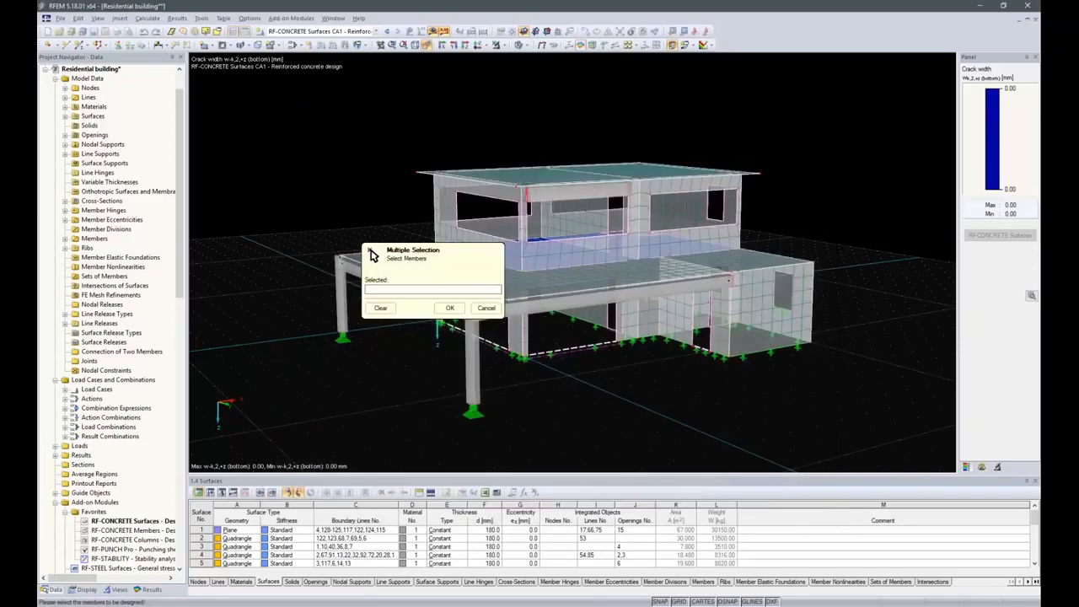
left_click(577, 193)
left_click(449, 309)
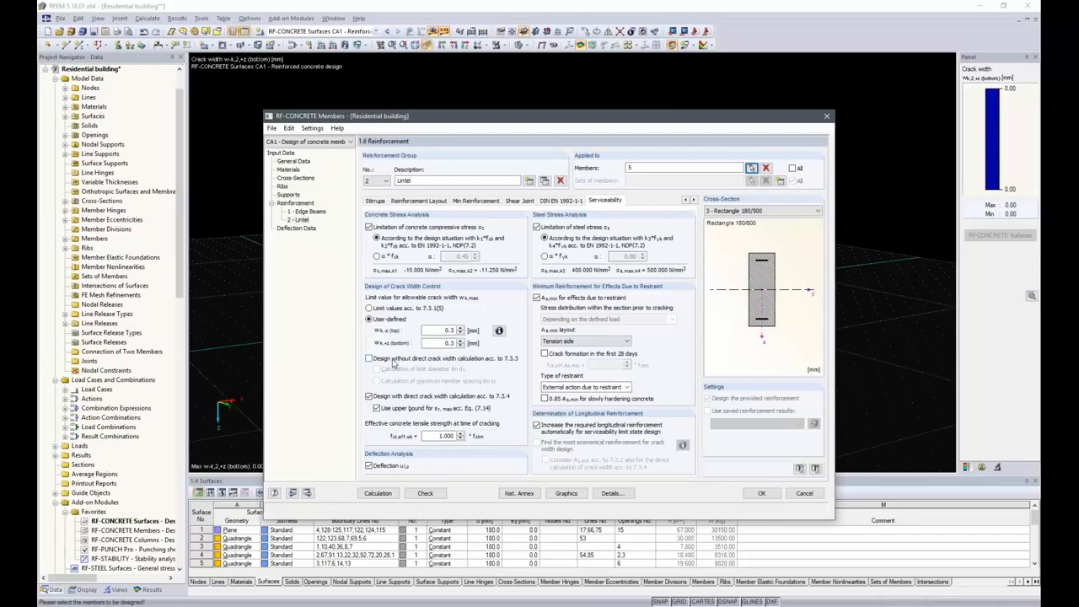
- Deactivate the lintel's deflection analysis and review its reinforcement layout, stirrup and longitudinal reinforcement settings
left_click(369, 466)
left_click(413, 201)
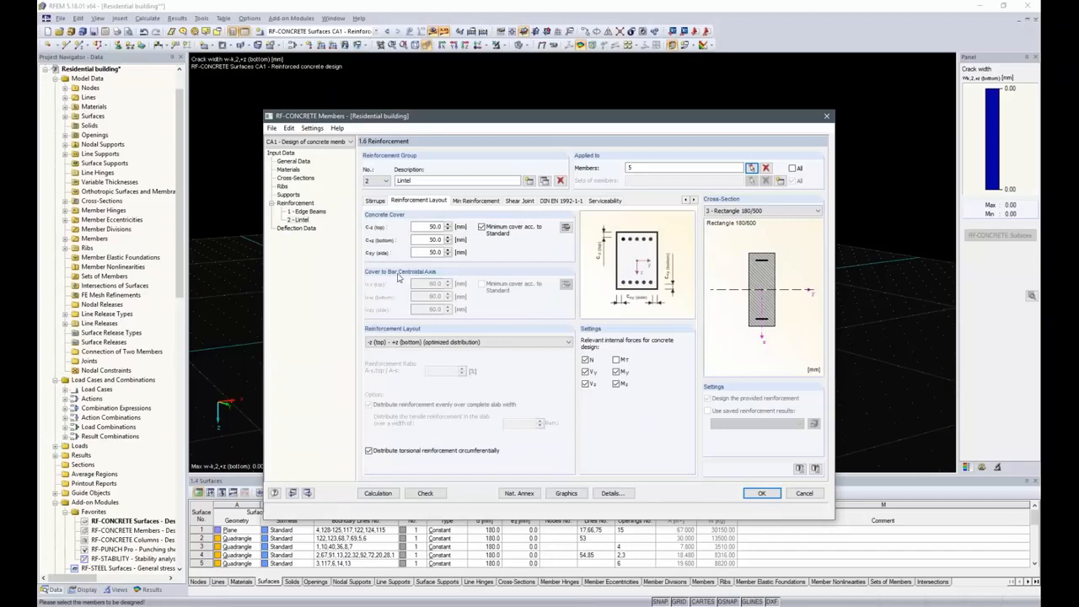
left_click(376, 200)
left_click(686, 199)
left_click(403, 201)
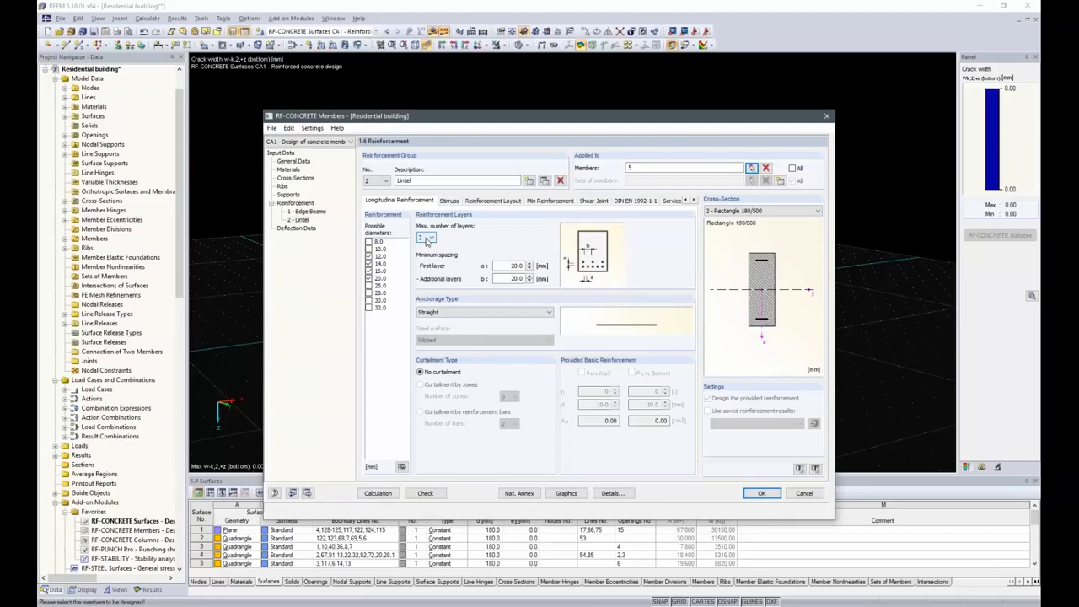
- Run the calculation after checking the deflection data, and examine the required reinforcement by member
left_click(300, 228)
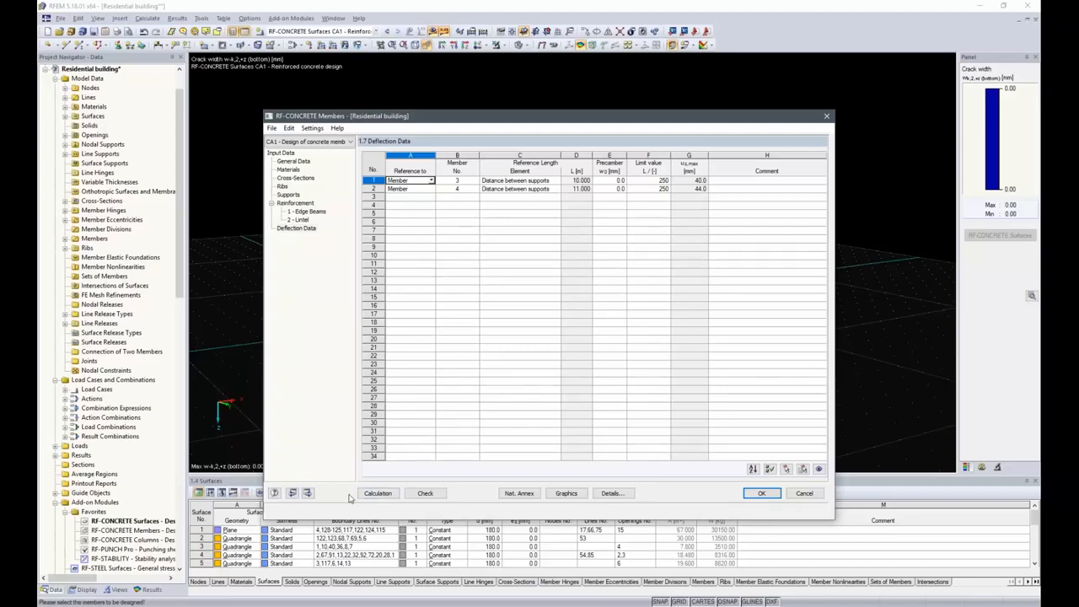
left_click(379, 494)
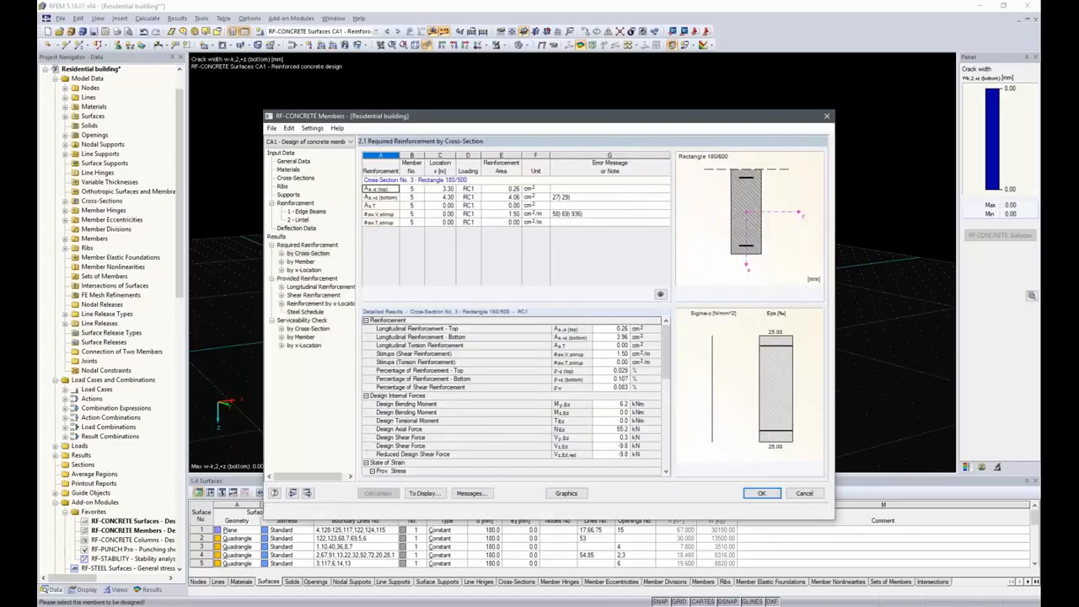
left_click(304, 261)
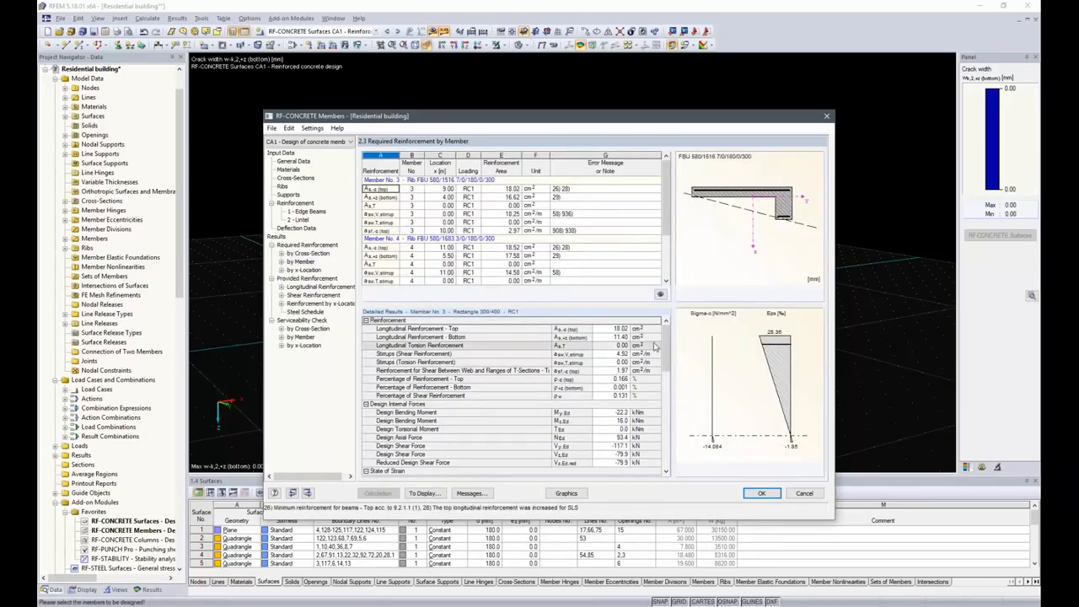
scroll(529, 436, "down", 13)
scroll(529, 435, "up", 13)
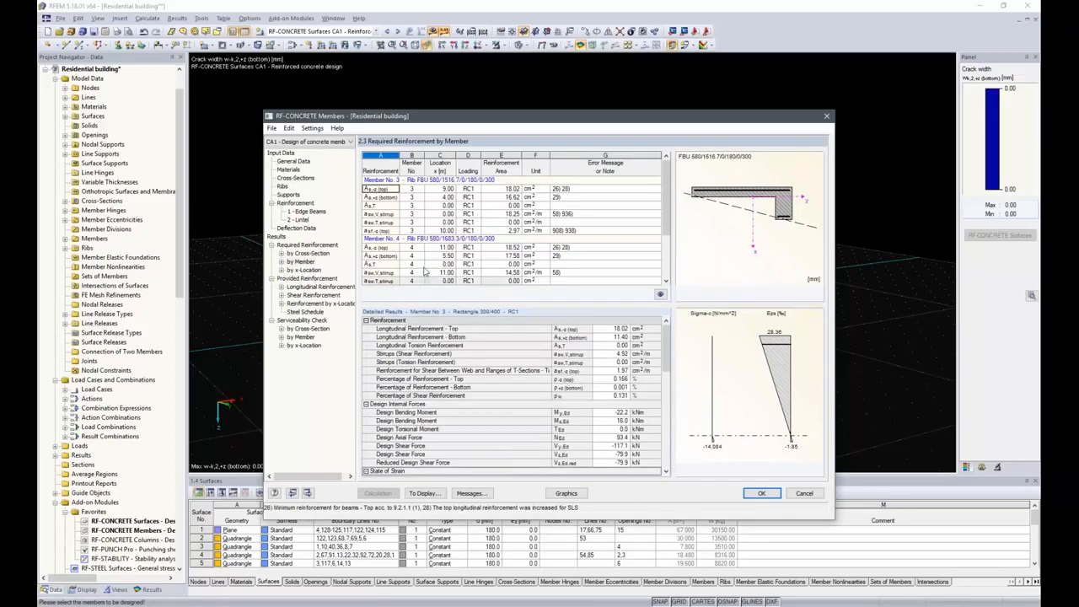
- Compare the provided shear reinforcement of the two edge beams and the lintel
left_click(312, 295)
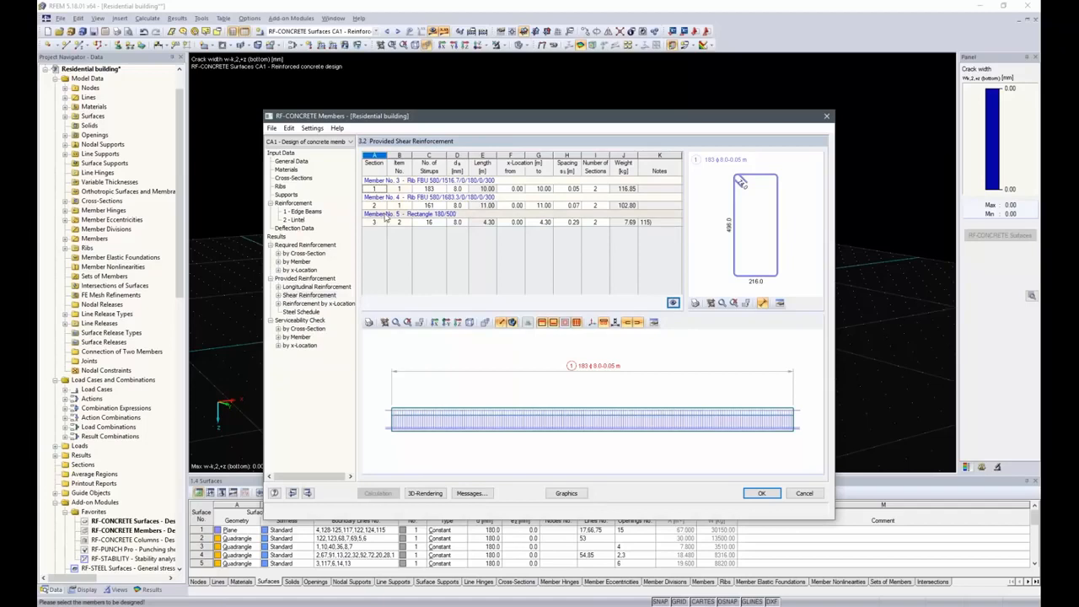
left_click(385, 216)
left_click(409, 198)
left_click(410, 184)
left_click(399, 218)
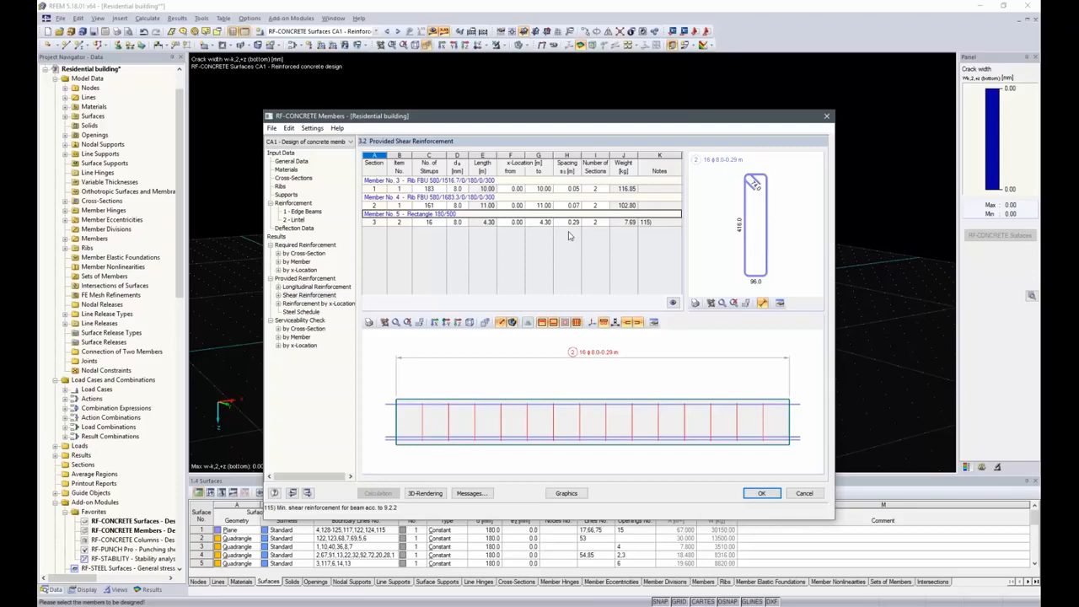
- Set the lintel's stirrup spacing to 0.25 m and recalculate the provided safety
left_click(567, 222)
double_click(574, 221)
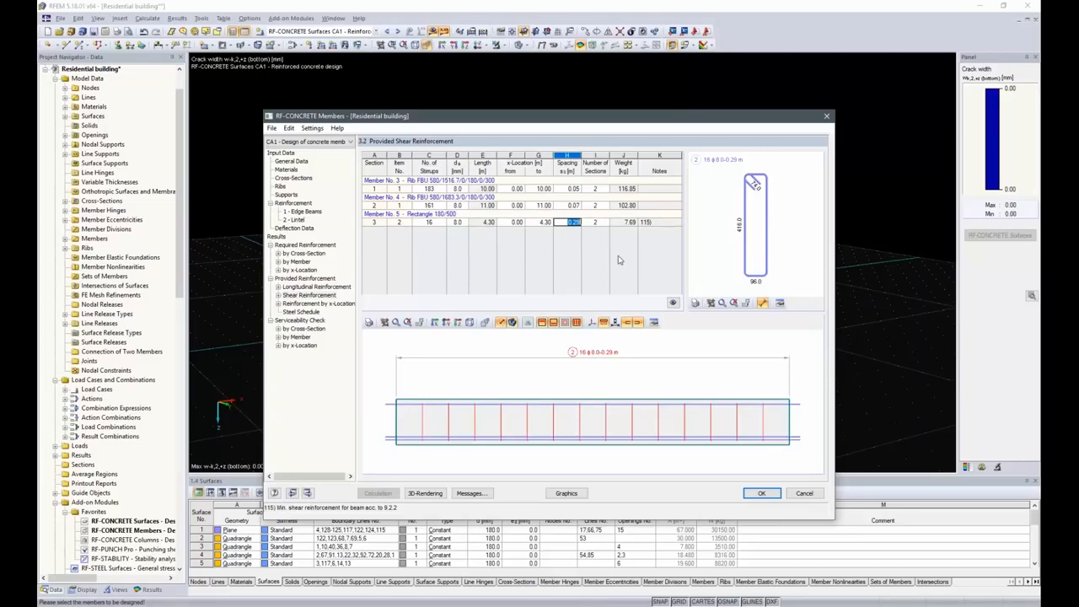
type(".25")
left_click(577, 221)
key("Up")
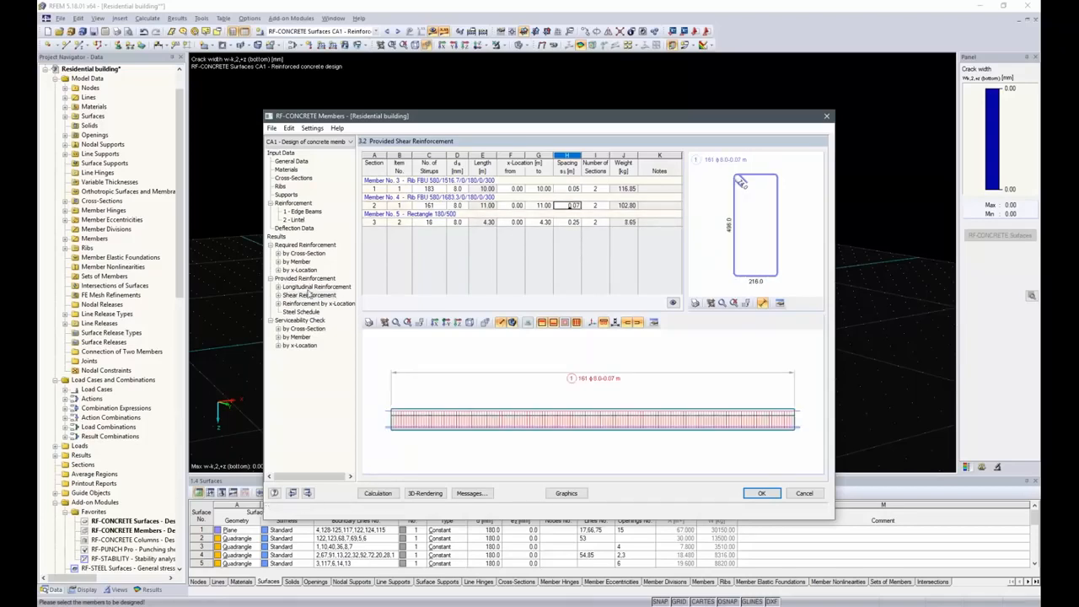
left_click(312, 288)
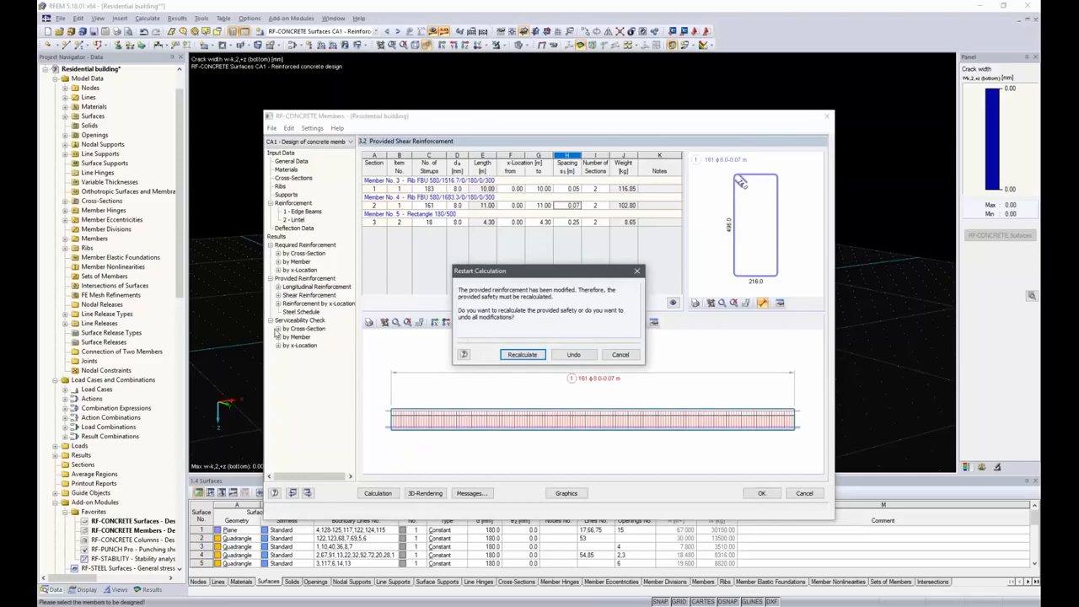
left_click(511, 357)
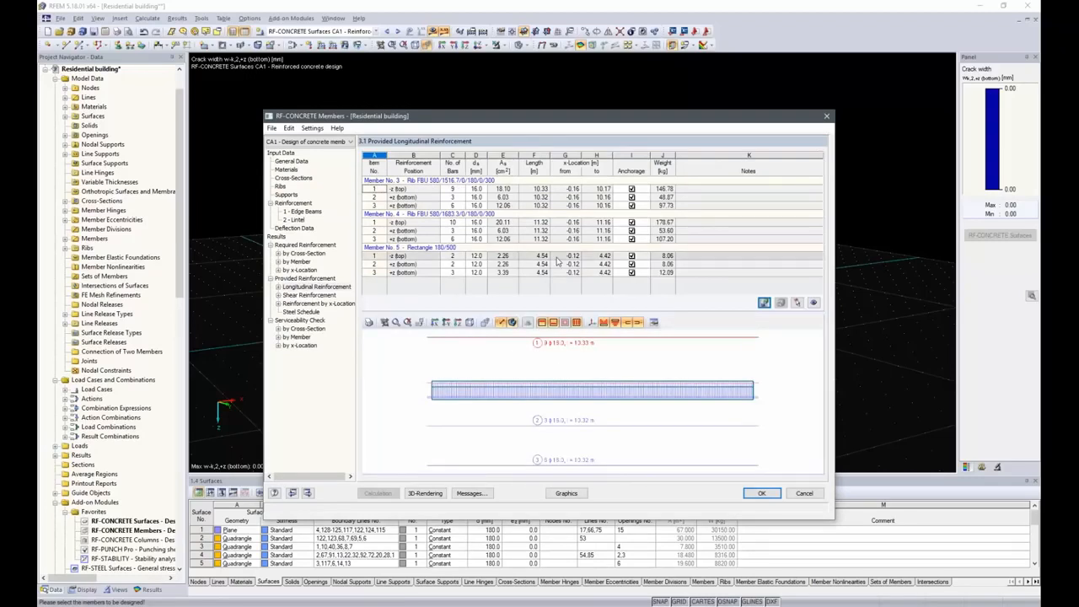
- Check the lintel's provided stirrups with the modified spacing
left_click(310, 295)
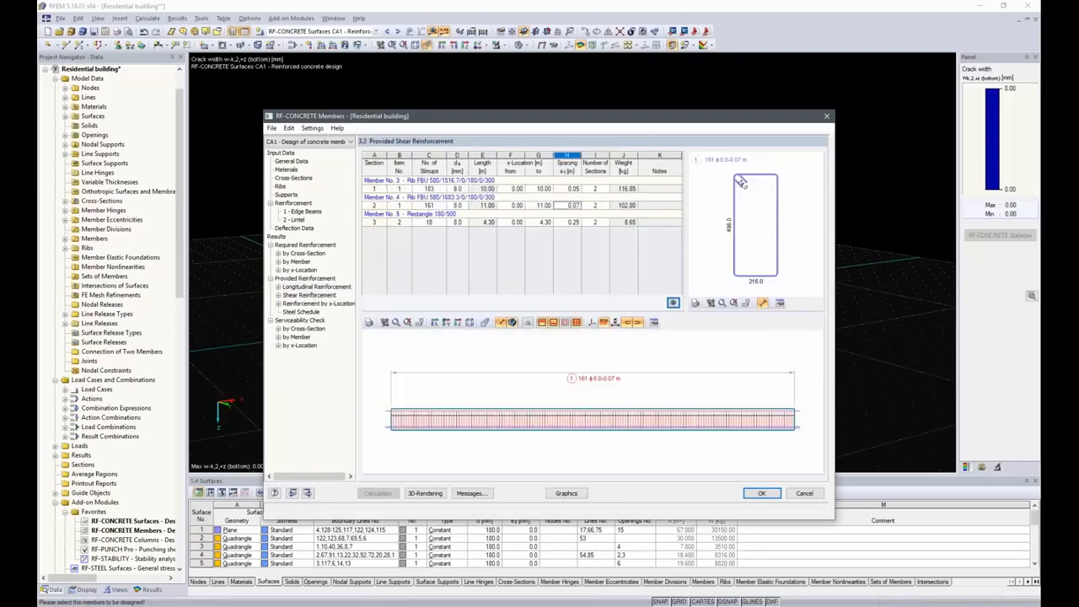
left_click(568, 222)
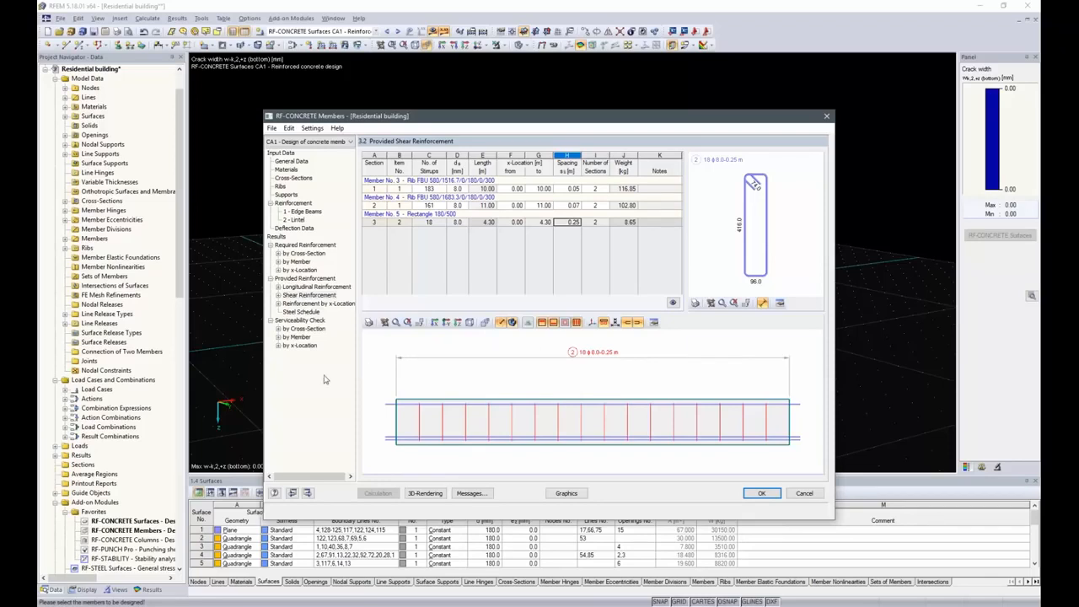
left_click(306, 296)
- Inspect the provided longitudinal reinforcement of member 3 in a separate 3D view, including a close-up of the beam end
left_click(307, 287)
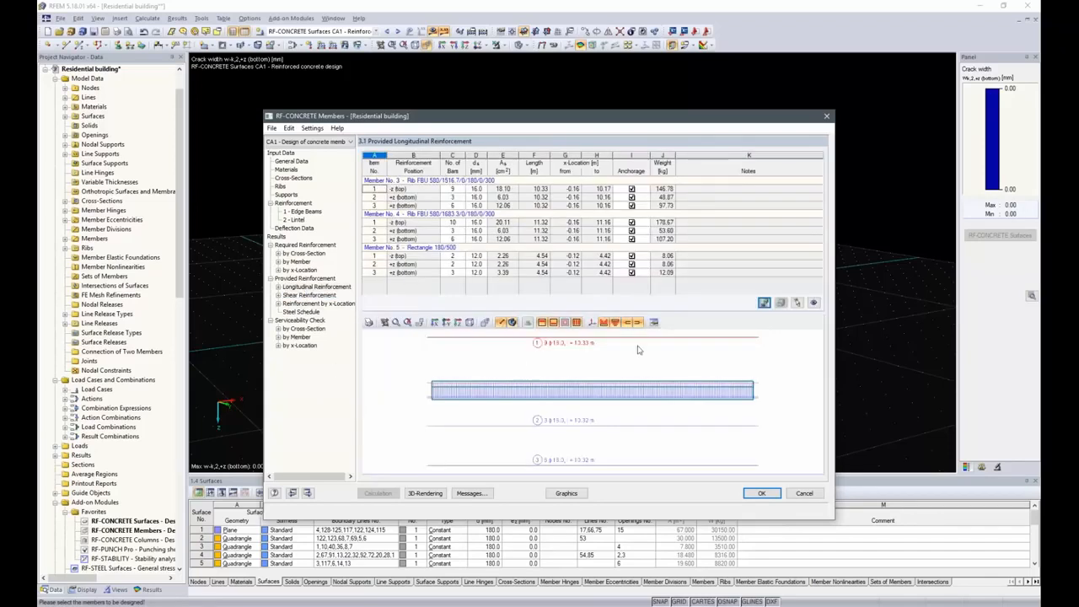
middle_click_drag(619, 458, 577, 405, "ctrl")
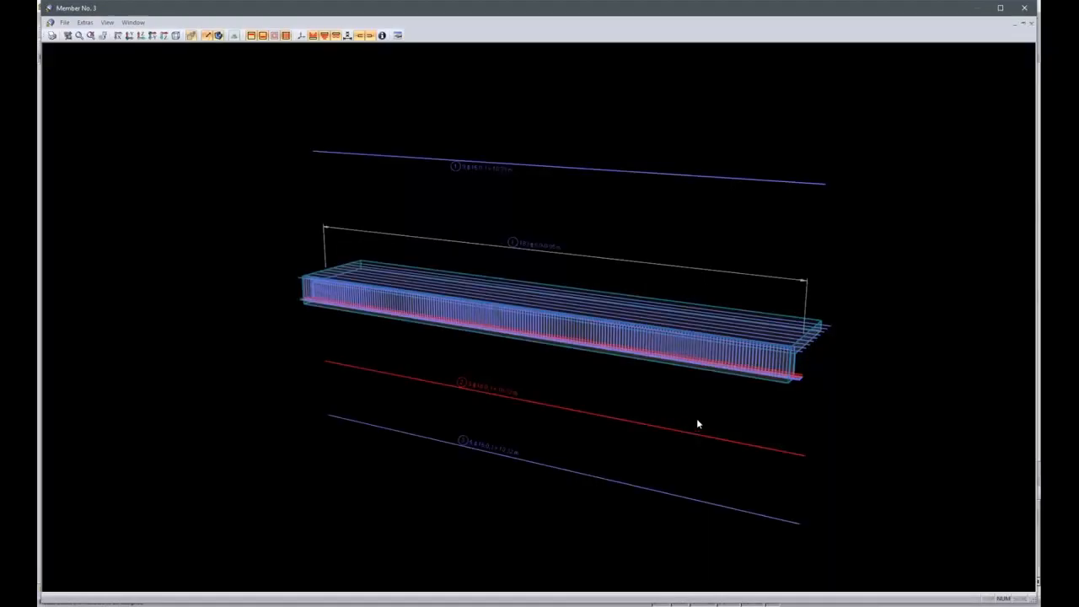
middle_click_drag(830, 416, 762, 382, "ctrl")
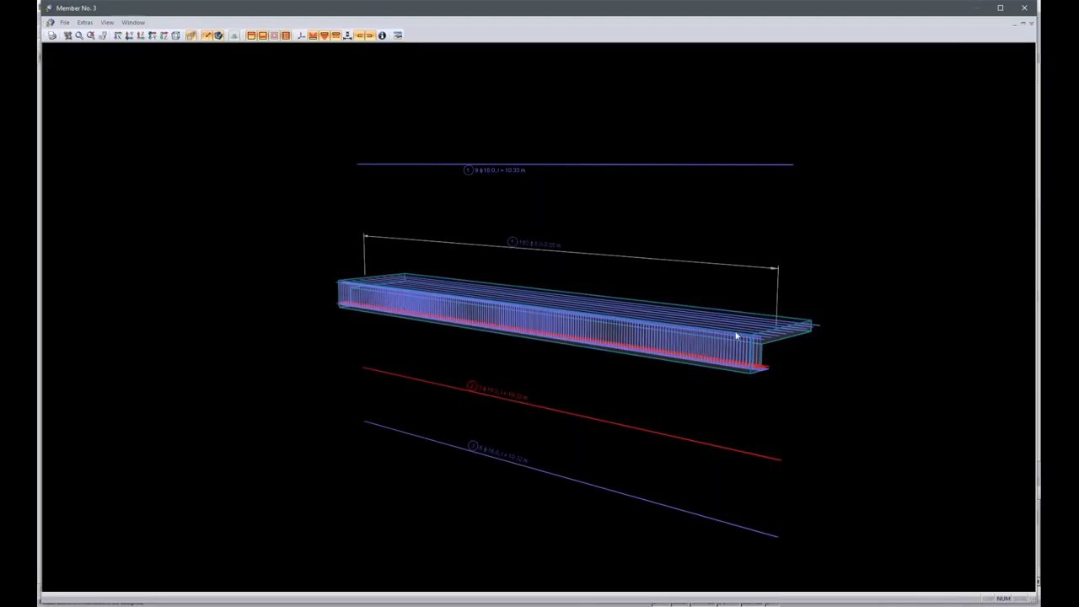
scroll(743, 385, "up", 5)
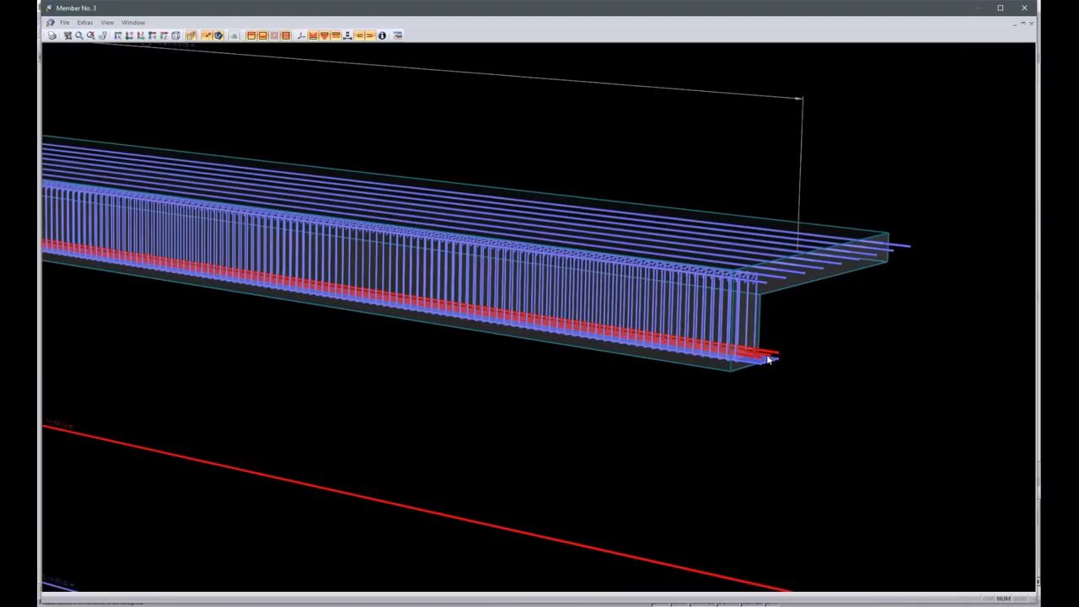
- Look at the edit settings of member 3's highlighted bottom bars without changing them, and close the 3D reinforcement view
right_click(768, 359)
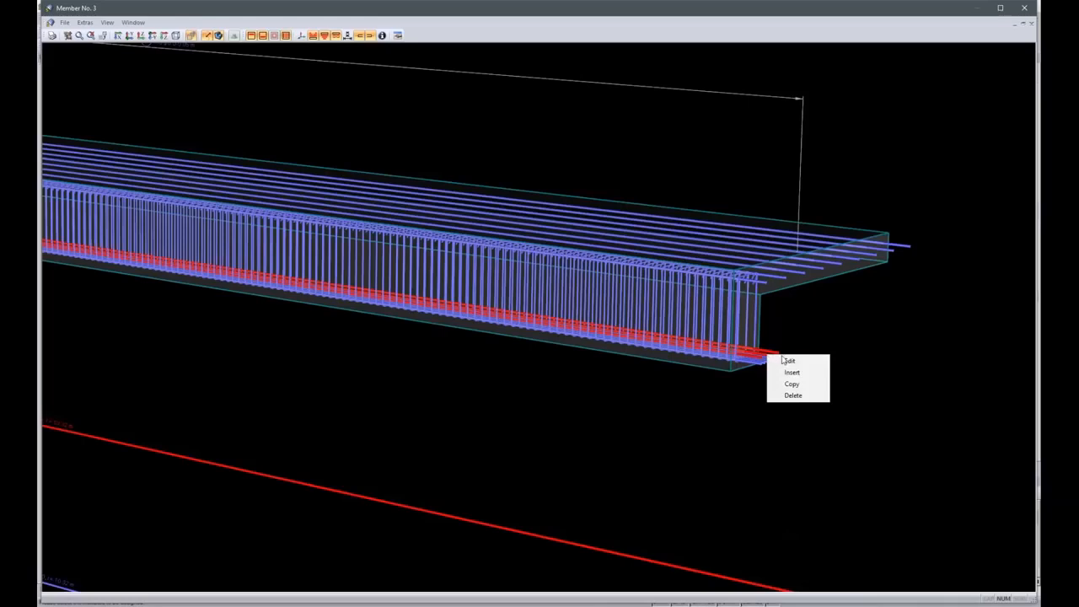
left_click(792, 362)
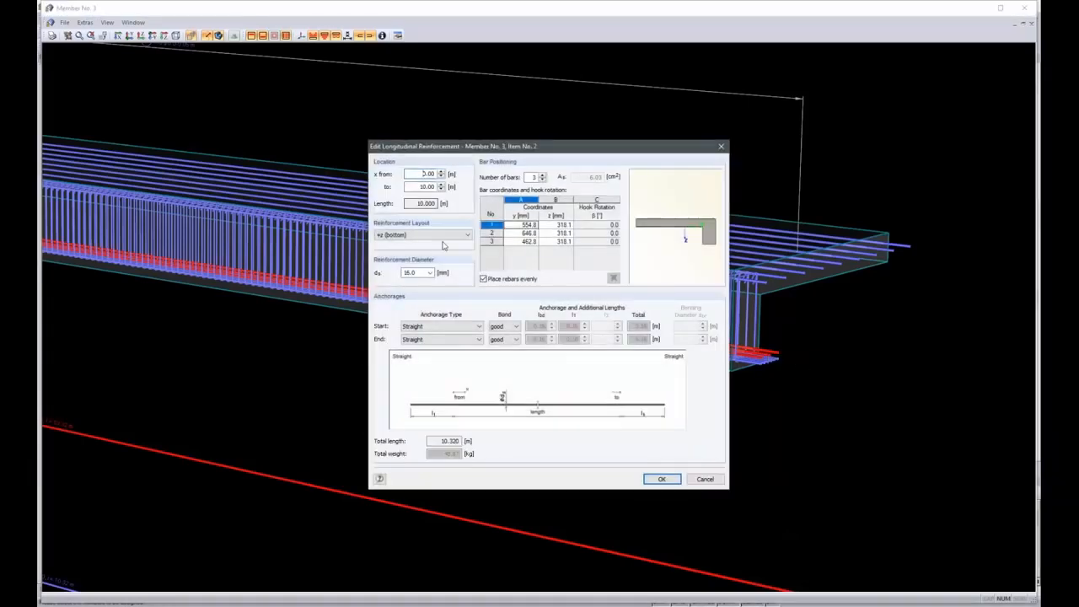
left_click(705, 478)
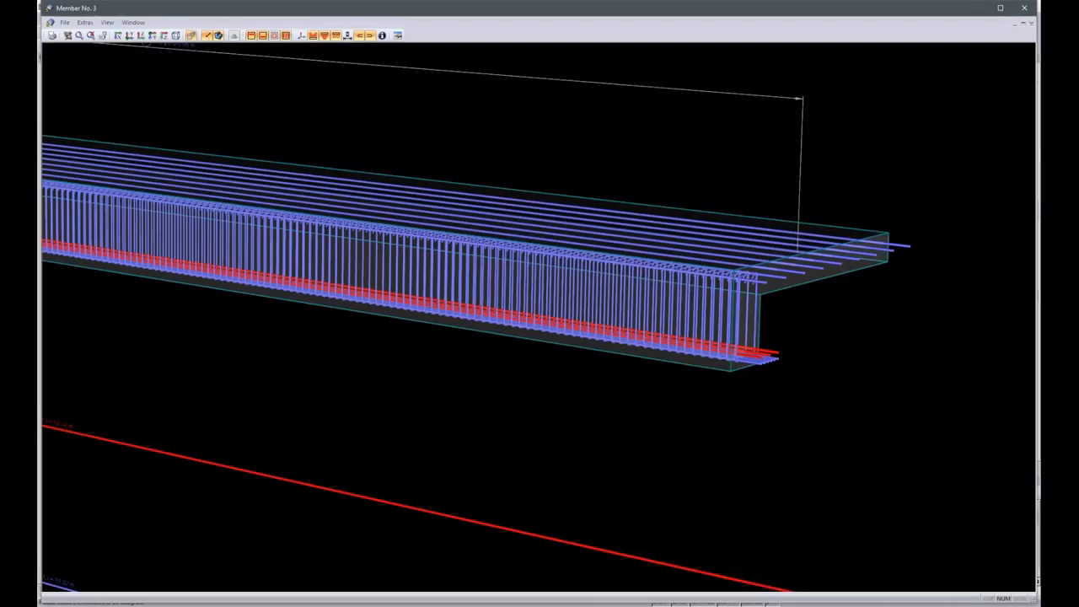
right_click(762, 355)
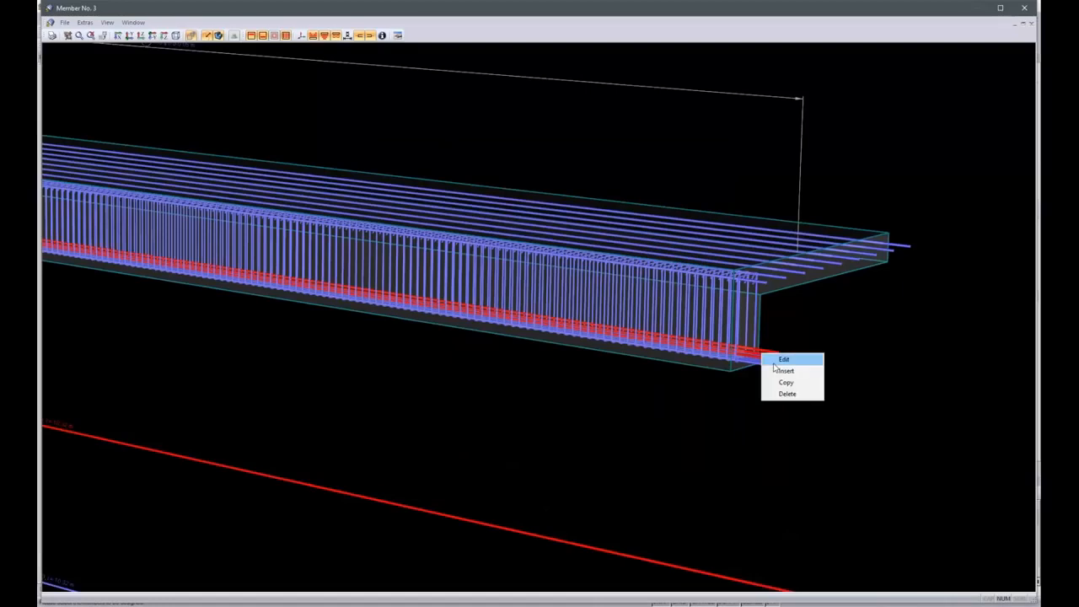
left_click(896, 439)
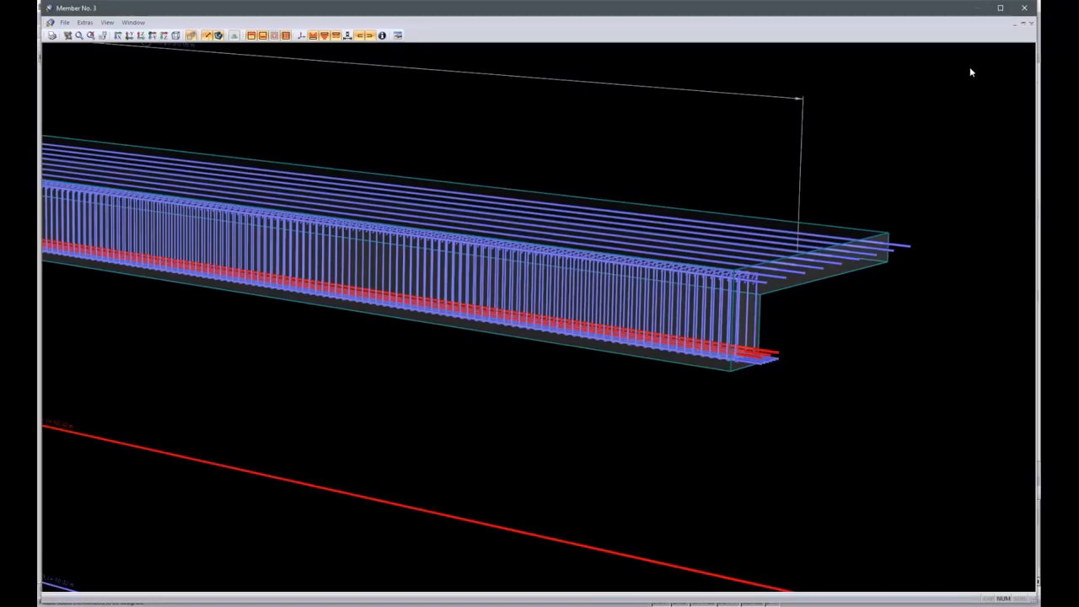
left_click(1024, 7)
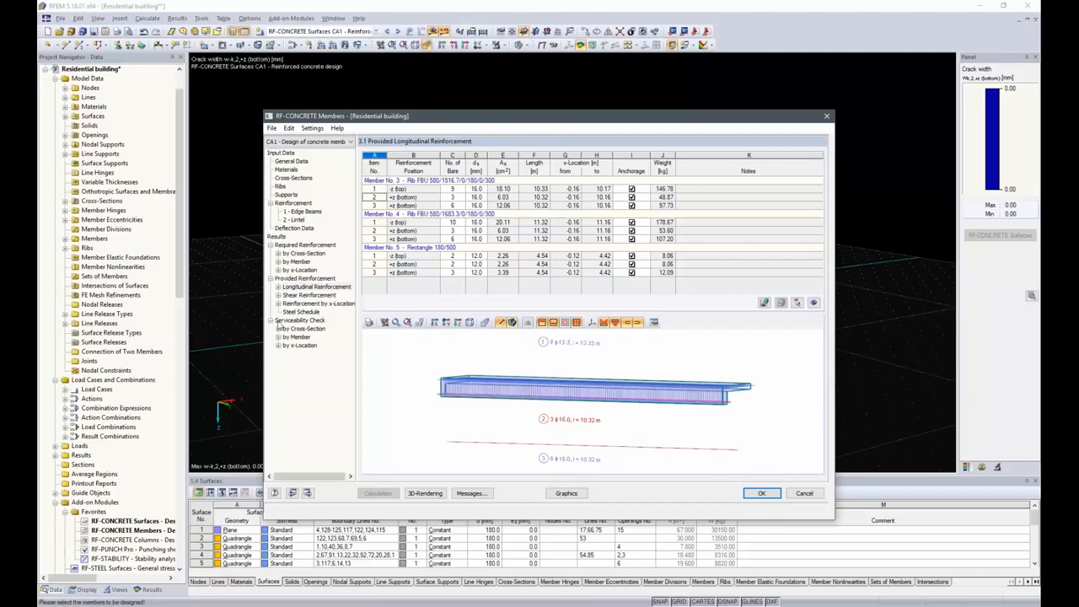
- Examine the serviceability check by cross-section and show the concrete member design results graphically on the model
left_click(308, 329)
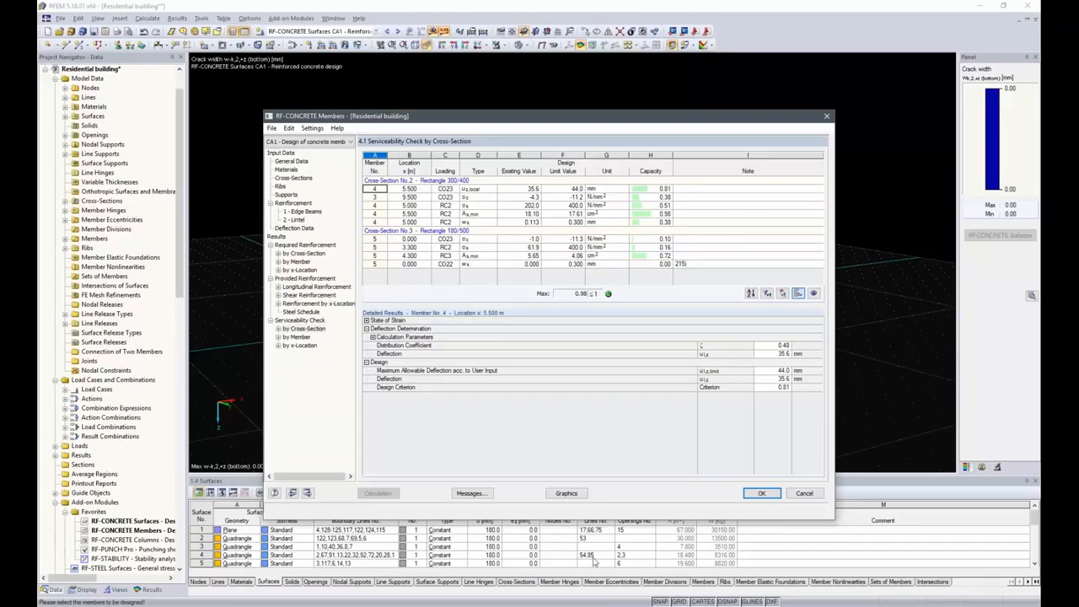
left_click(566, 493)
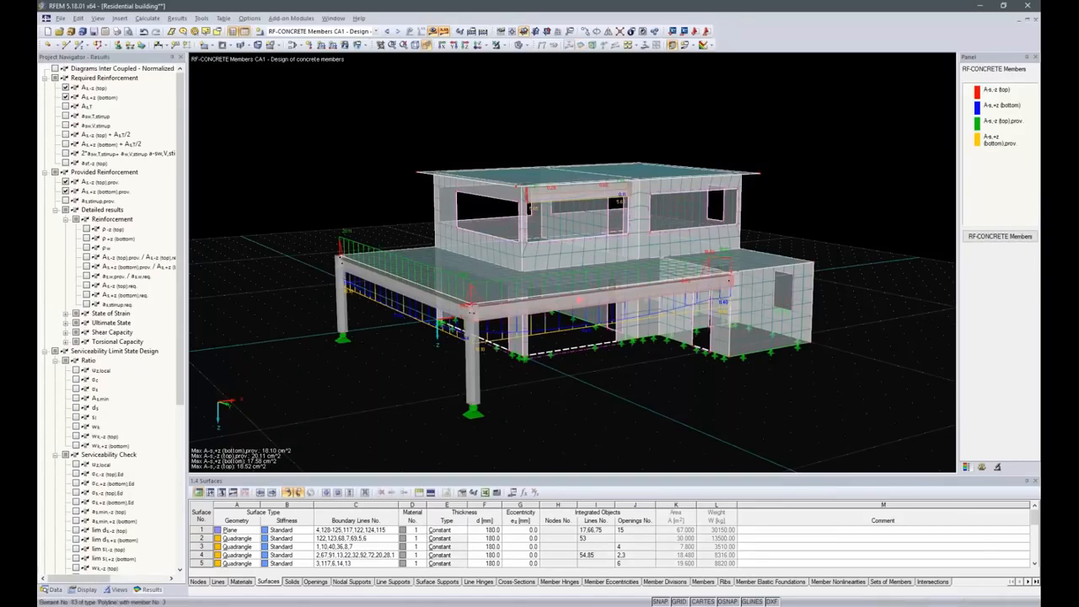
- Isolate the front edge beam with its reinforcement diagrams and view it from the side
right_click(574, 364)
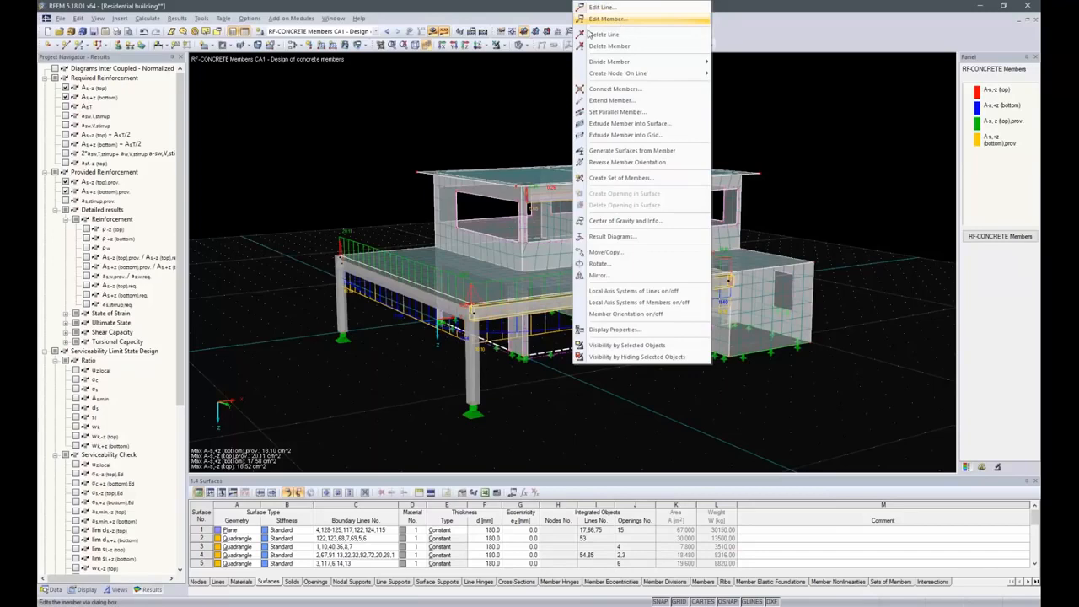
left_click(628, 344)
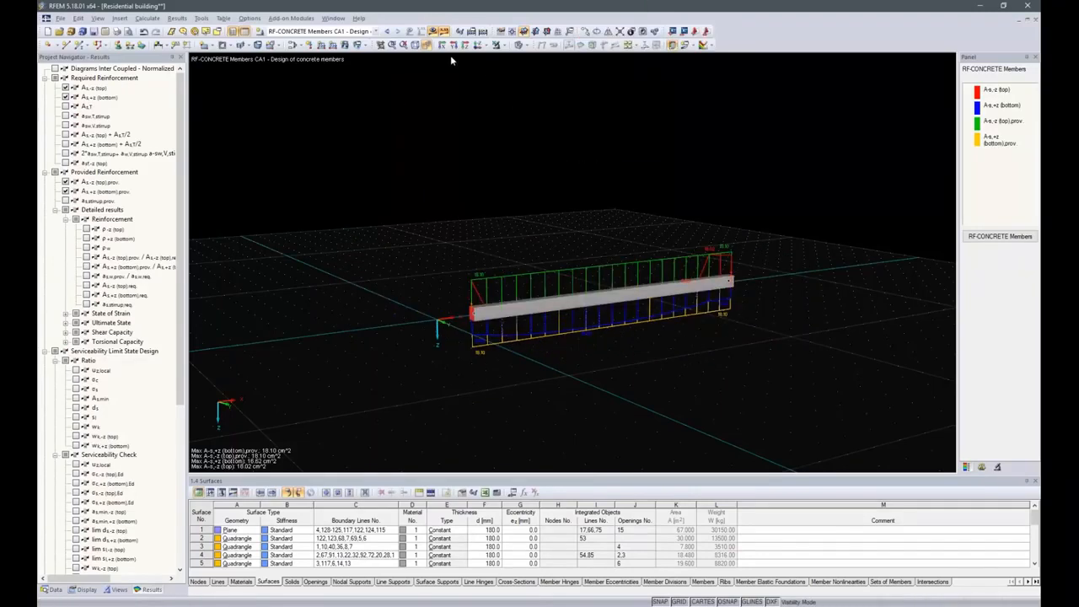
left_click(472, 47)
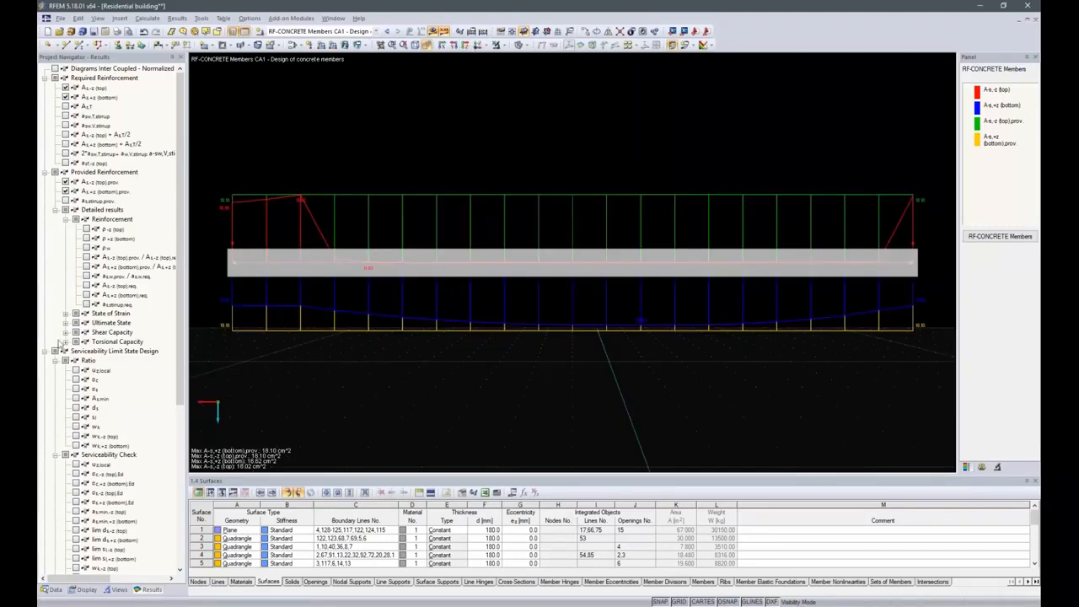
- Examine the beam's required top and bottom reinforcement without the provided reinforcement, and show the provided reinforcement again for comparison
left_click(66, 192)
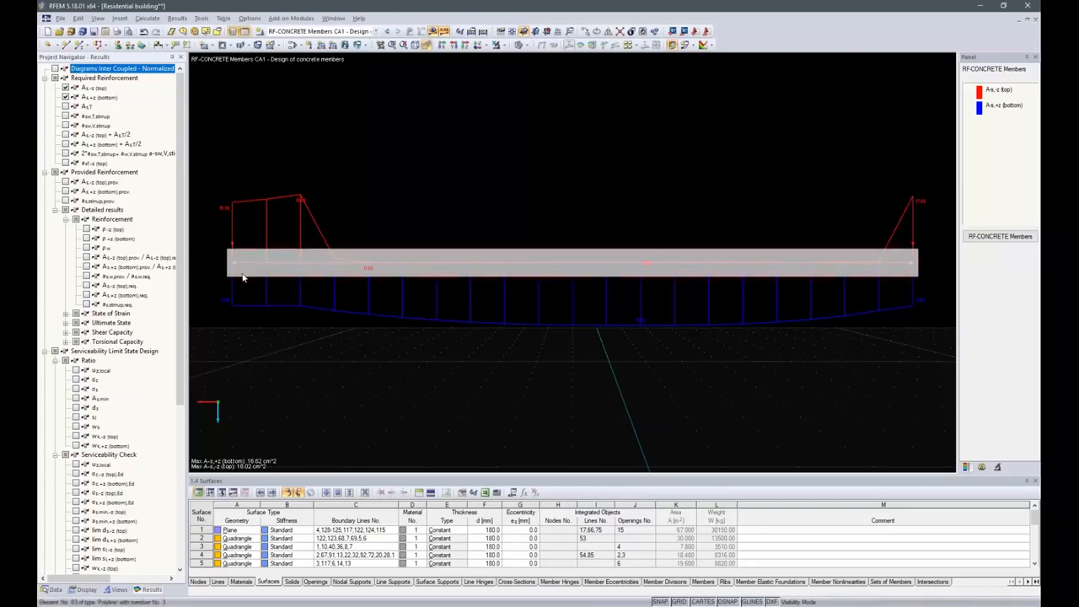
mouse_move(914, 282)
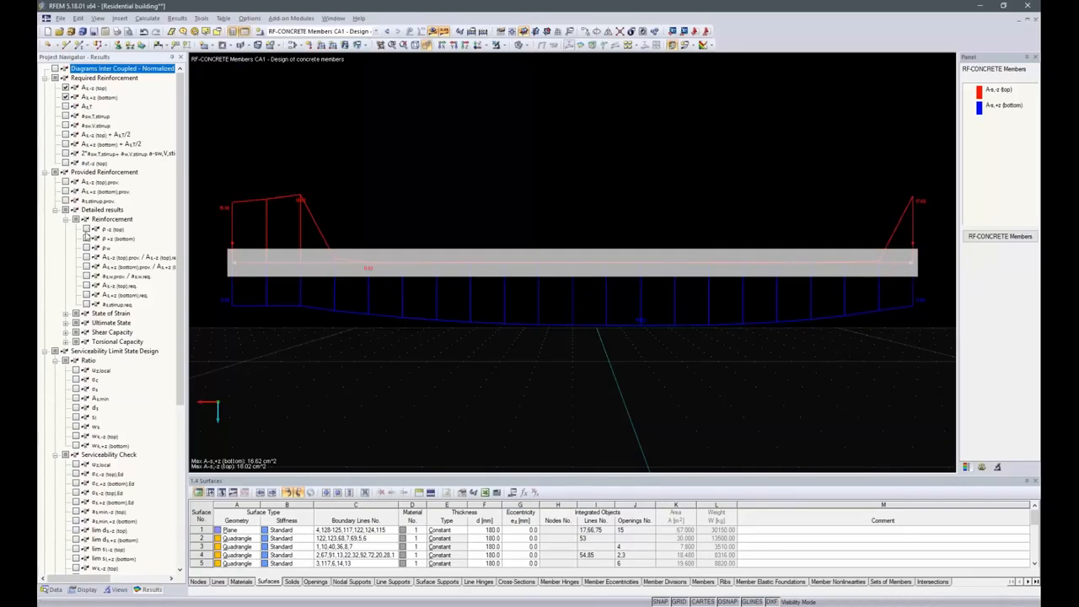
left_click(66, 182)
left_click(66, 191)
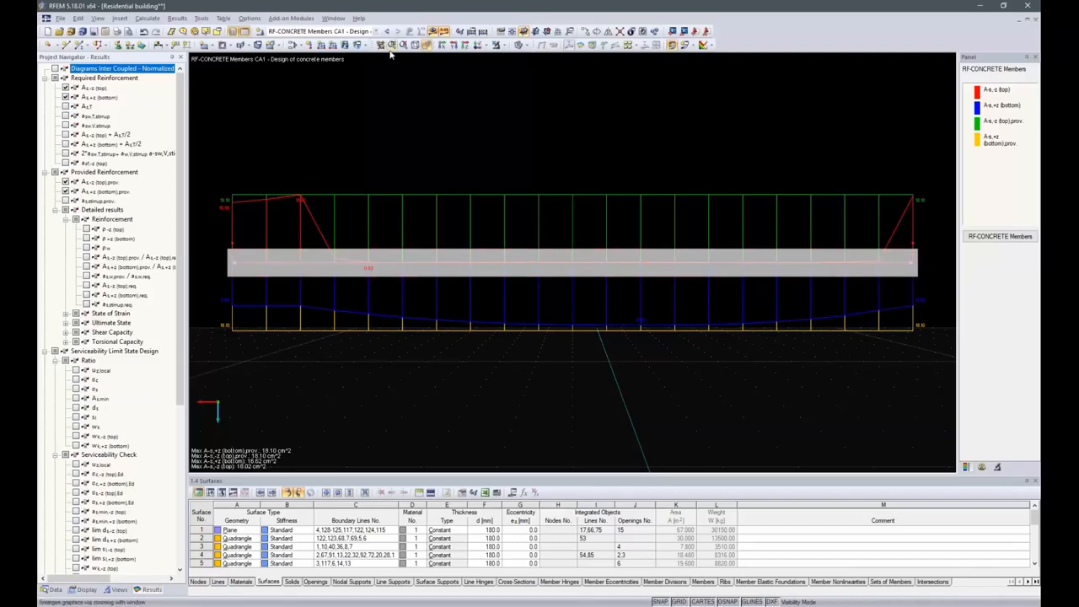
- Cancel the visibility mode and return to a perspective view of the whole building
left_click(503, 46)
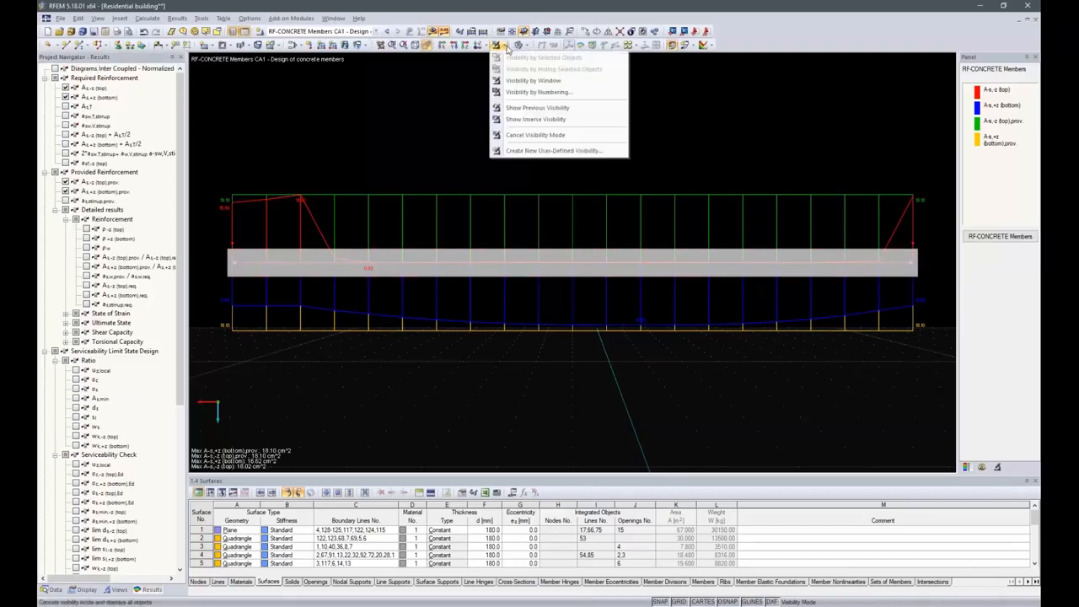
left_click(532, 136)
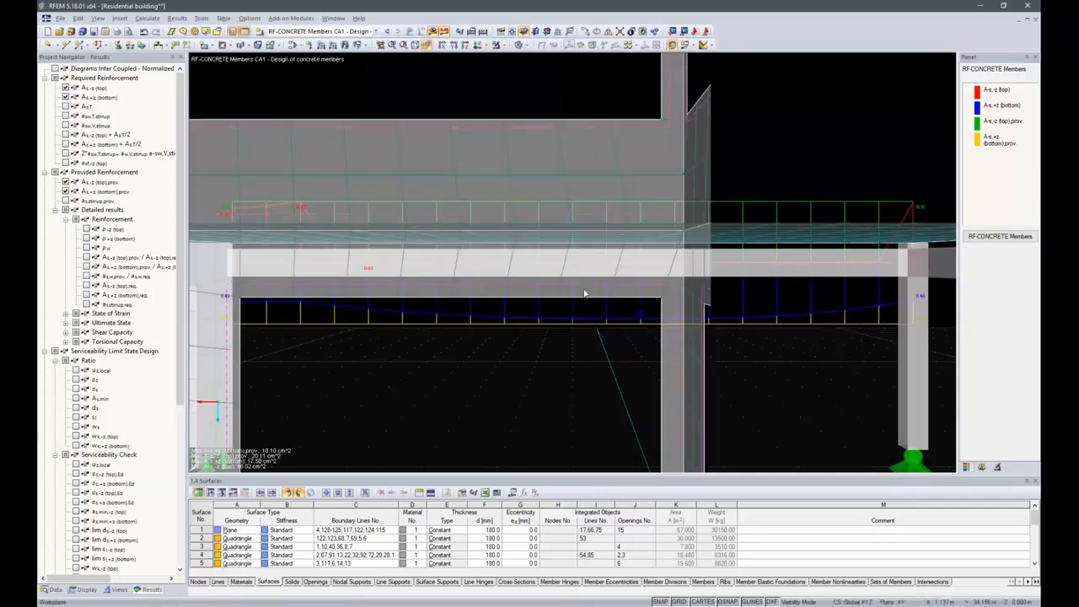
left_click(415, 45)
middle_click_drag(605, 344, 418, 359, "ctrl")
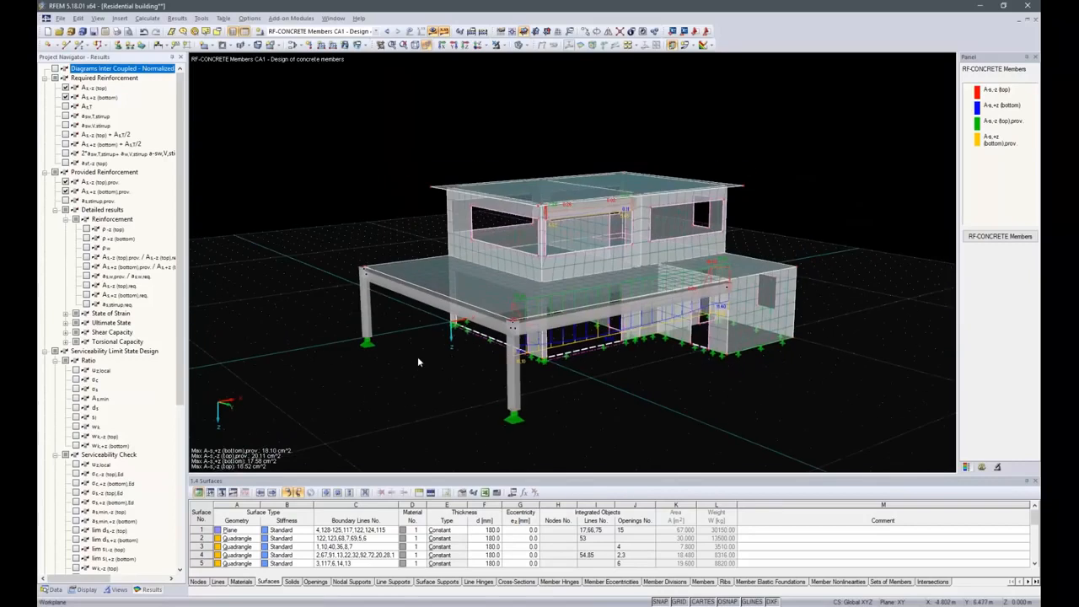
- Open RF-CONCRETE Columns and choose all members and result combination RC1 for the ultimate limit state design
left_click(53, 589)
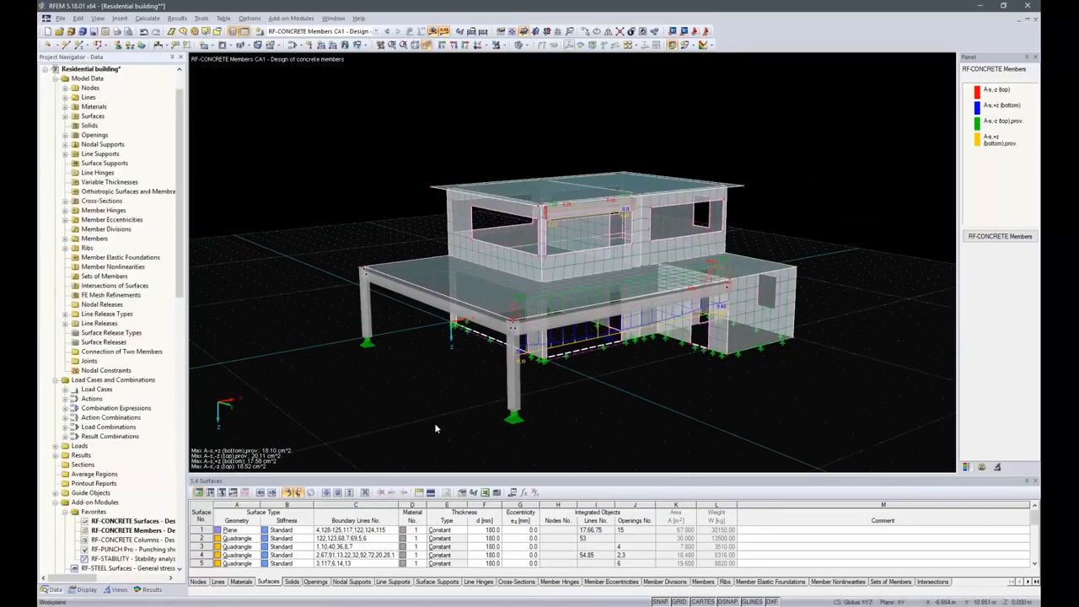
double_click(124, 540)
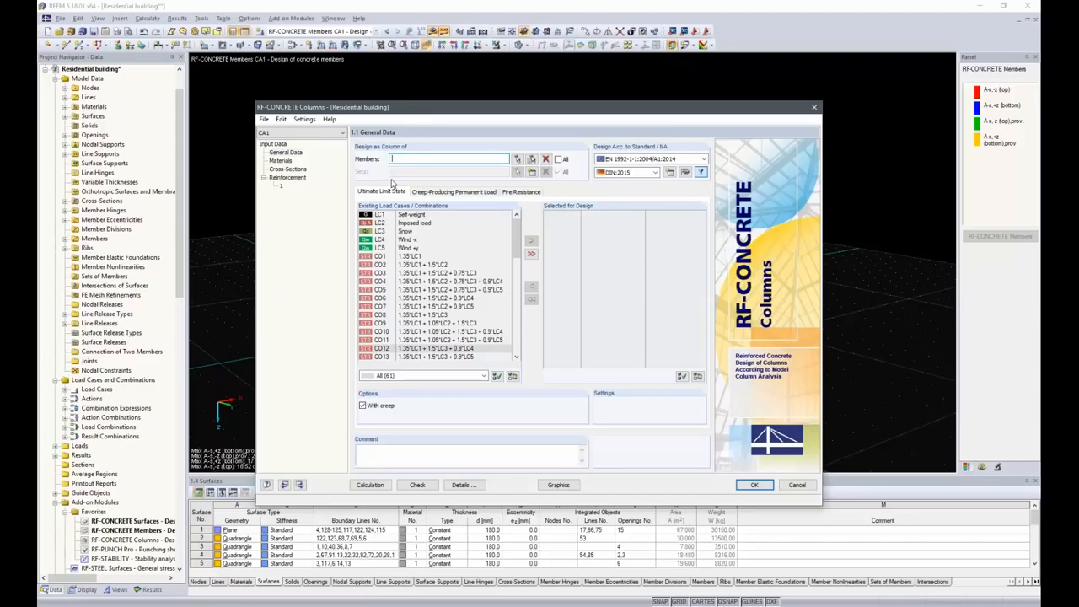
left_click(557, 160)
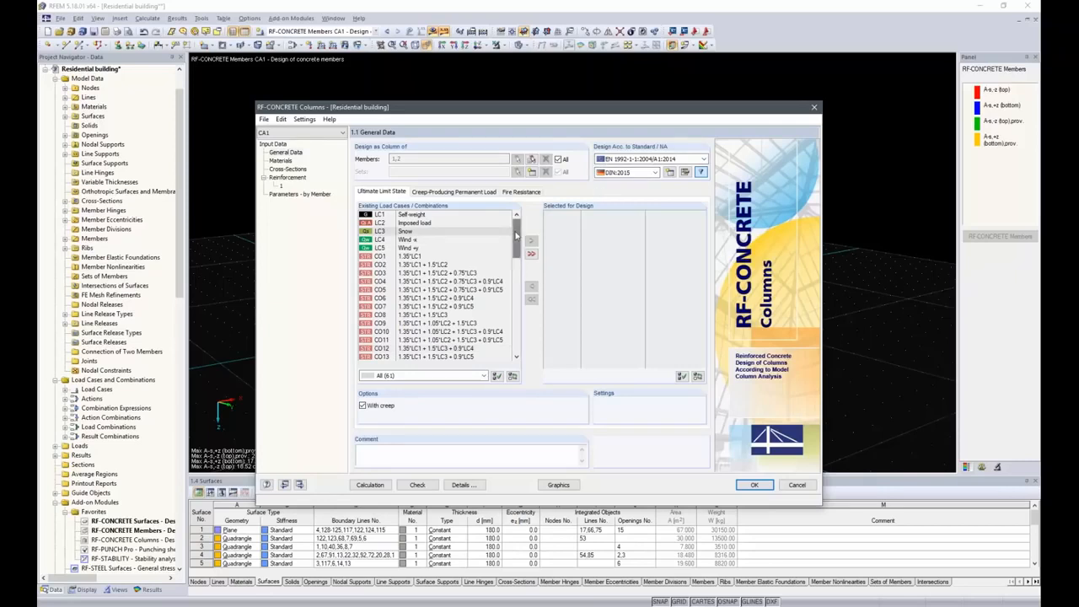
left_click_drag(516, 237, 516, 334)
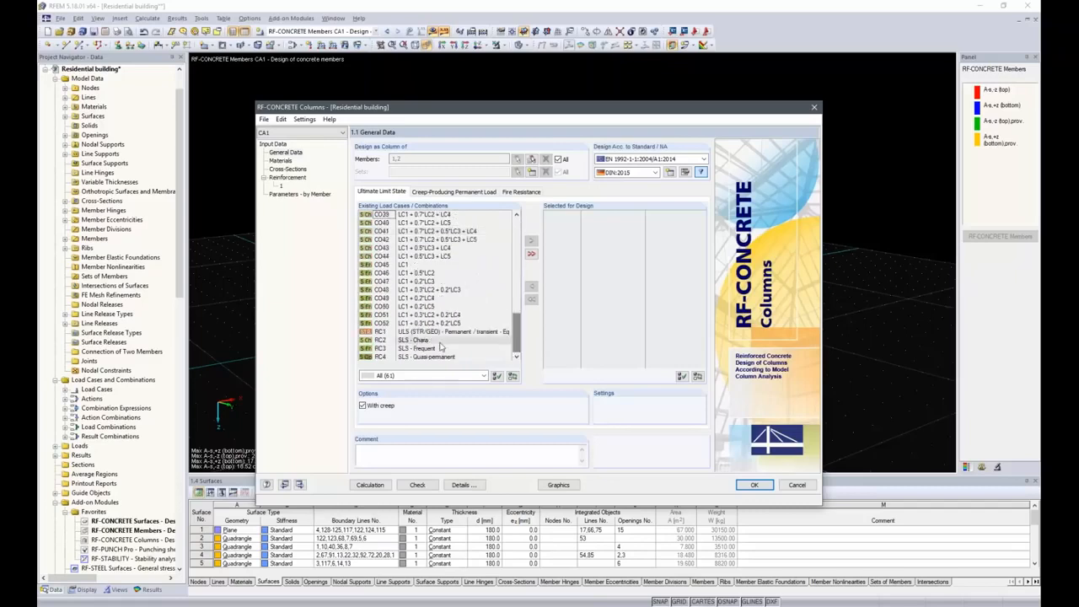
double_click(431, 332)
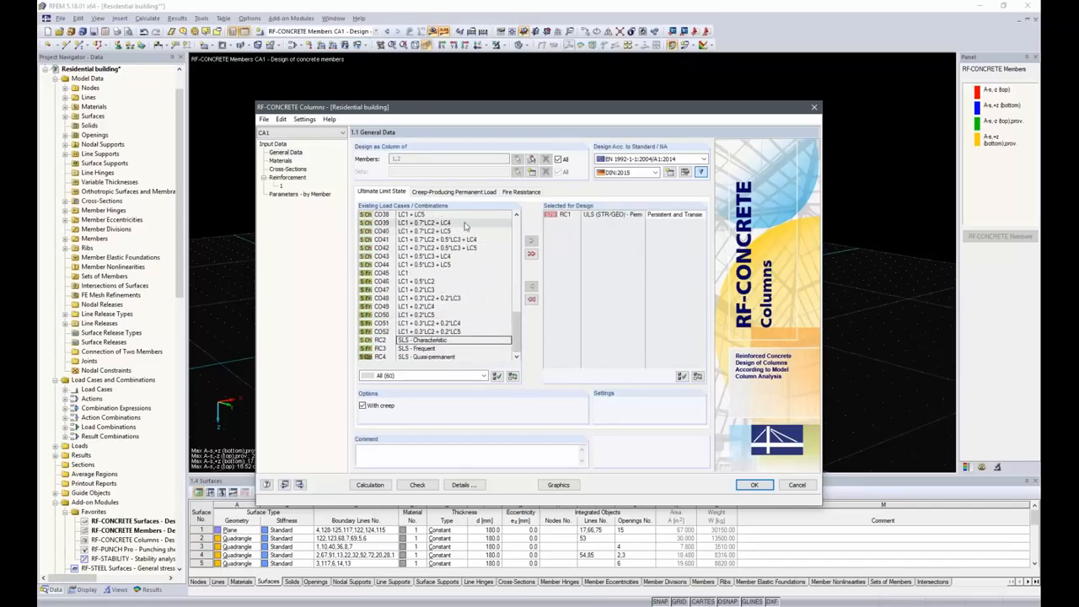
- Assign the quasi-permanent combination CO23 (LC1 + 0.3*LC2) as the creep-producing permanent load
left_click(445, 192)
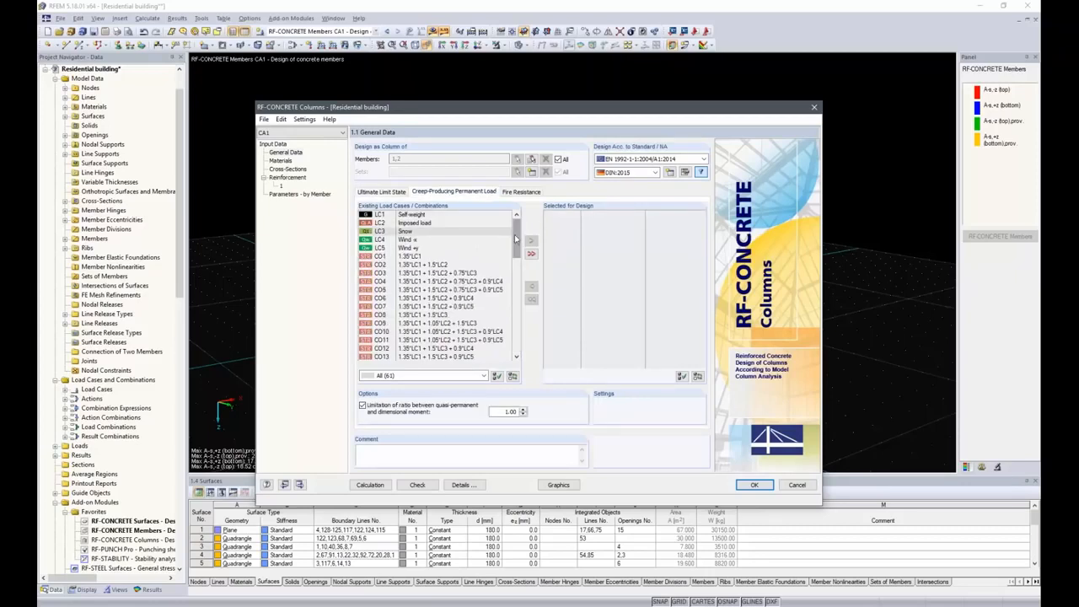
scroll(516, 240, "down", 6)
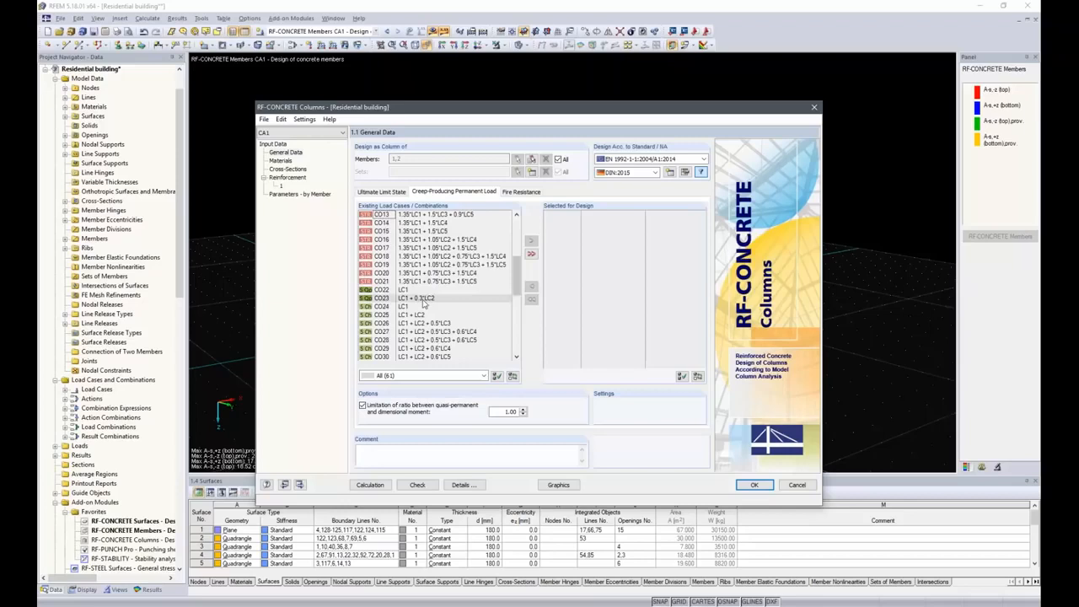
left_click(364, 300)
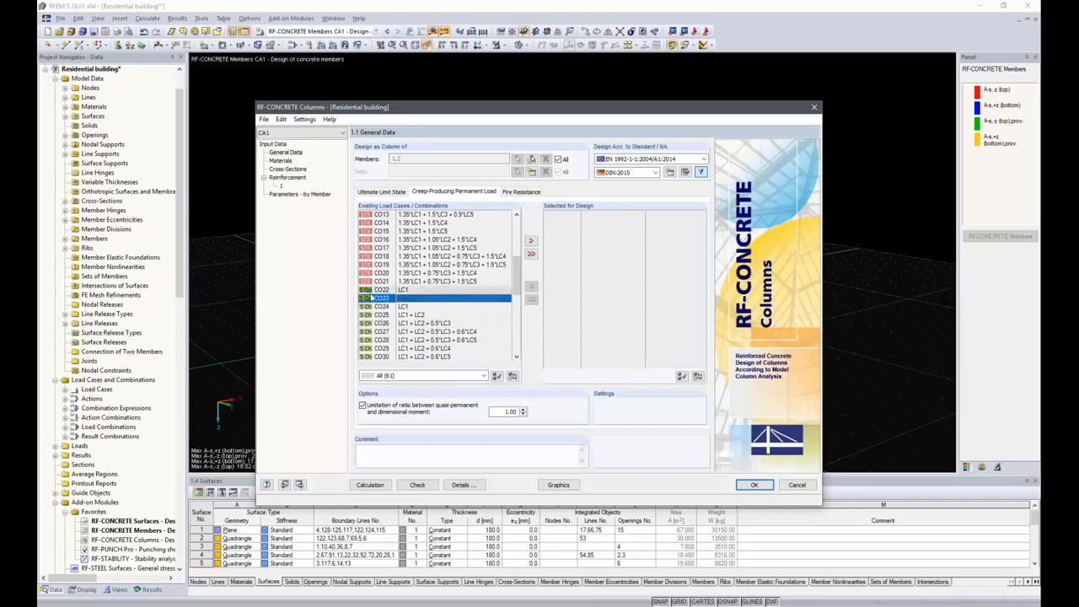
double_click(417, 301)
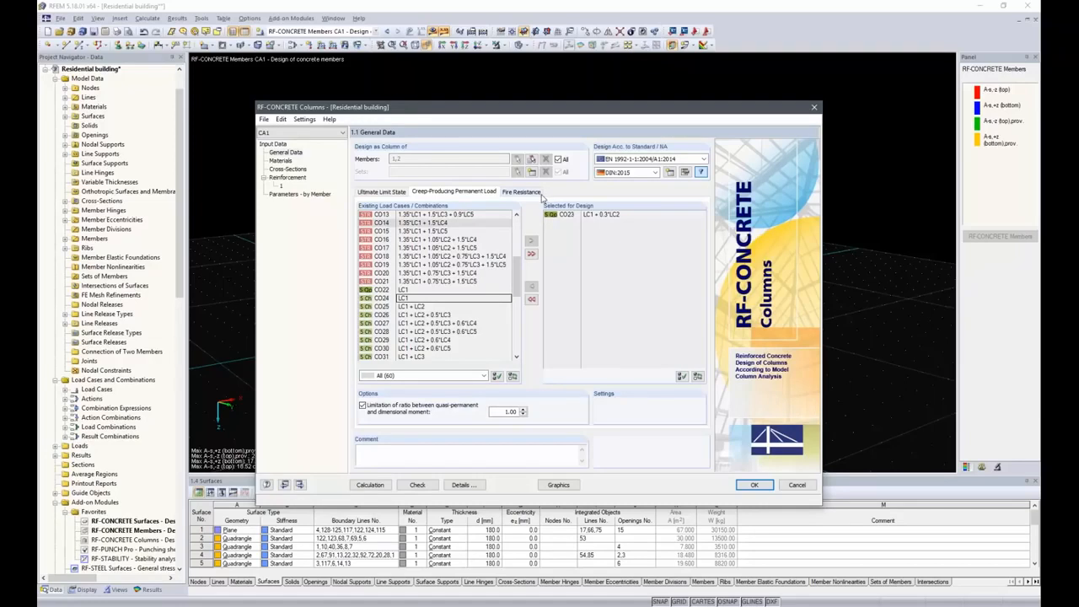
- Review the columns' concrete class, reinforcing steel options and rectangular cross-section with its creep coefficient without changing them
left_click(281, 161)
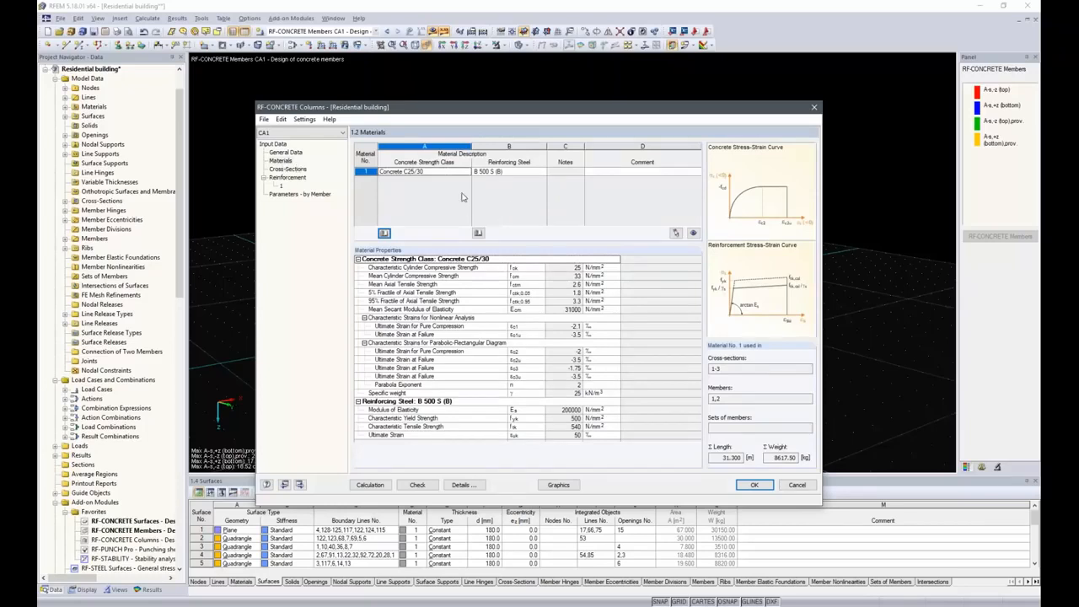
left_click(425, 172)
left_click(497, 172)
left_click(543, 171)
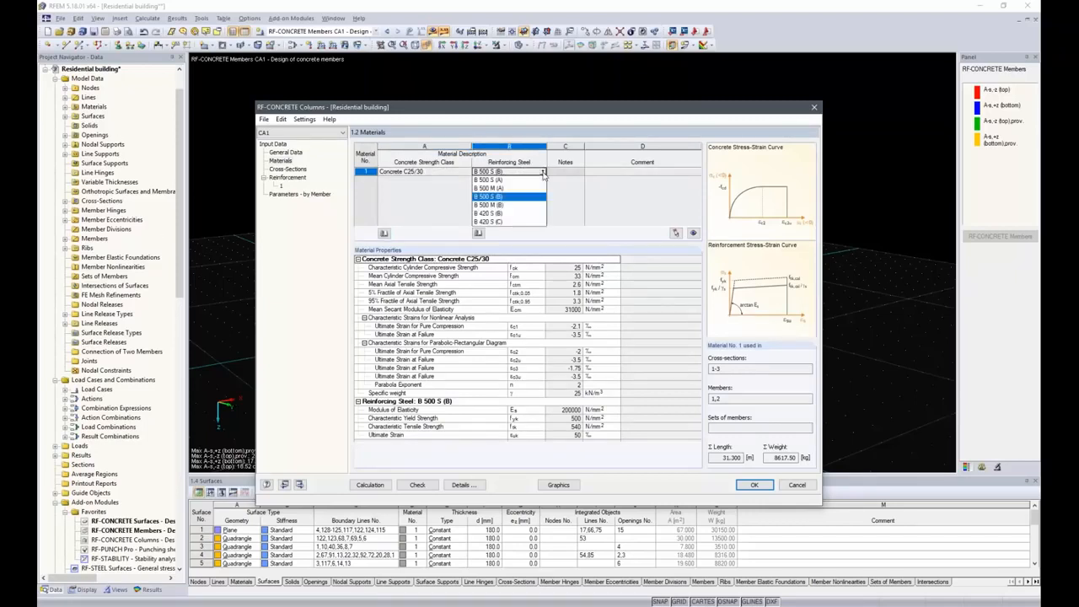
left_click(542, 172)
left_click(287, 170)
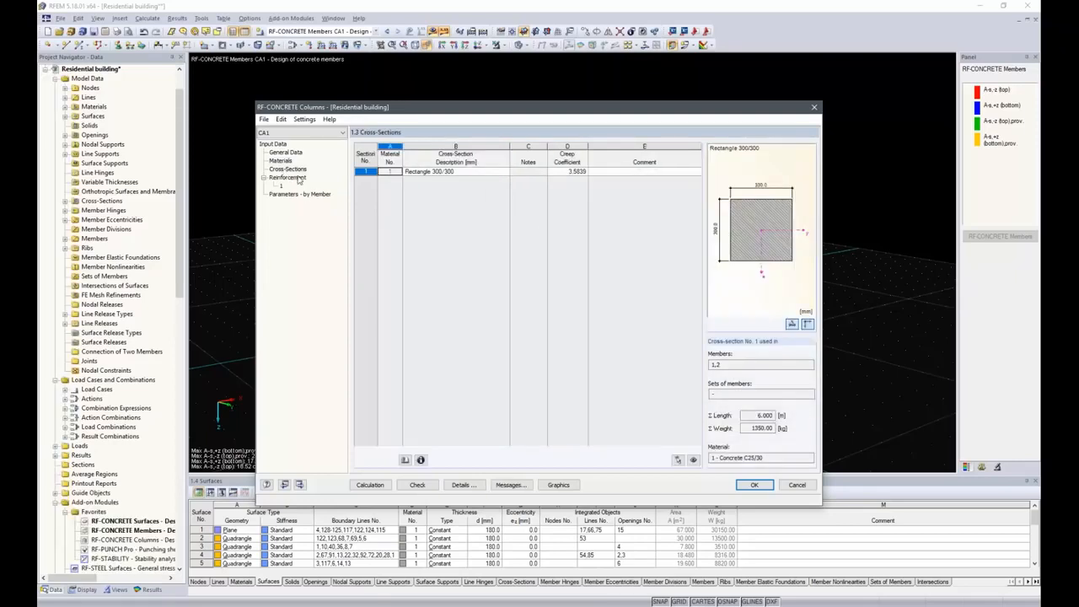
left_click(487, 171)
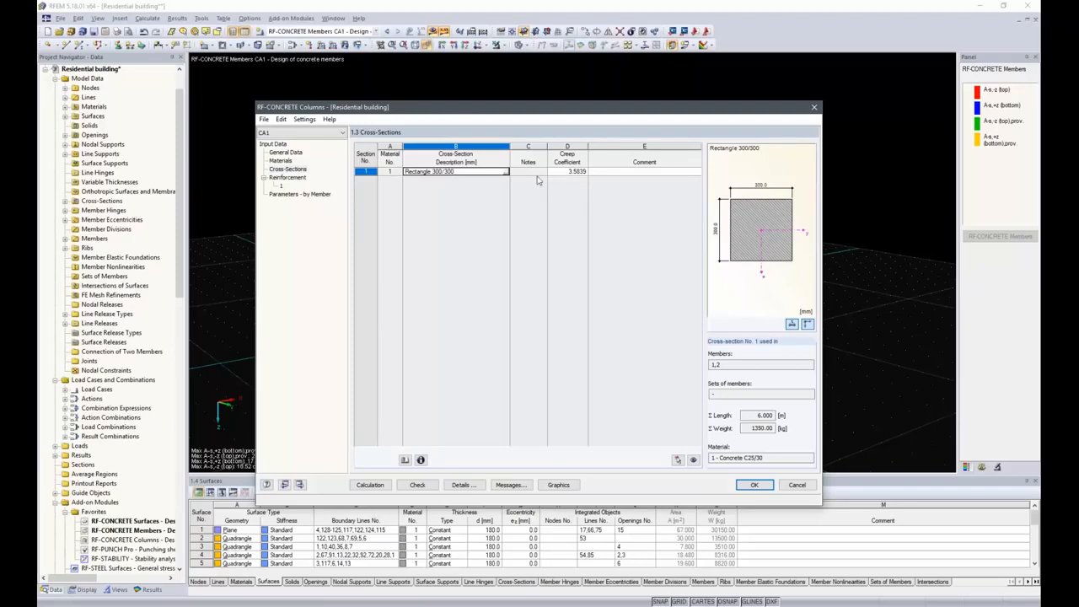
- Allow only the diameters 12, 14 and 16 mm for the columns' longitudinal reinforcement
left_click(308, 185)
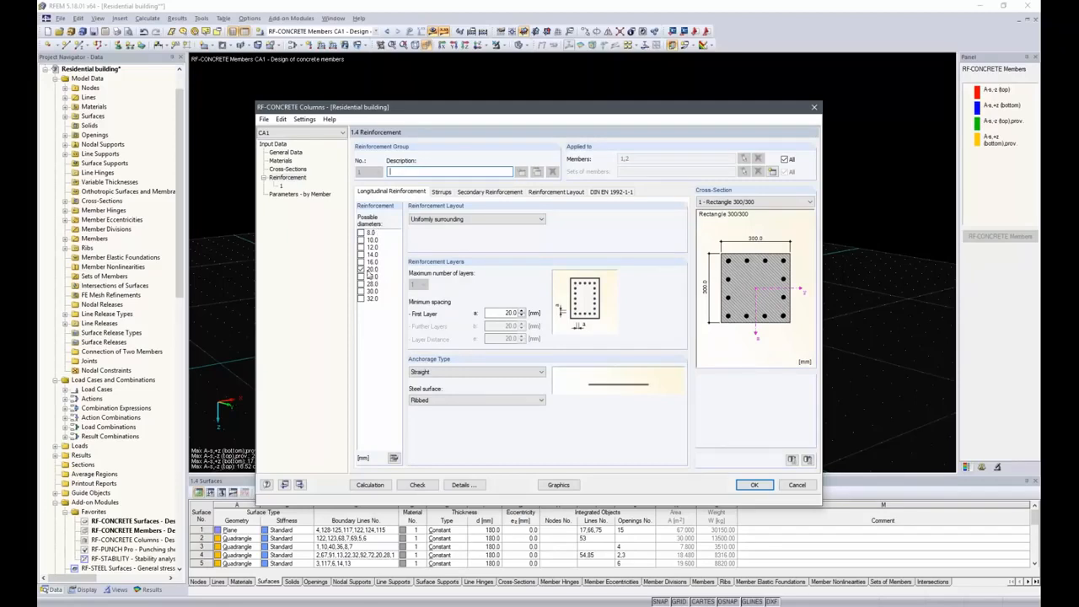
left_click(361, 255)
left_click(361, 261)
left_click(361, 269)
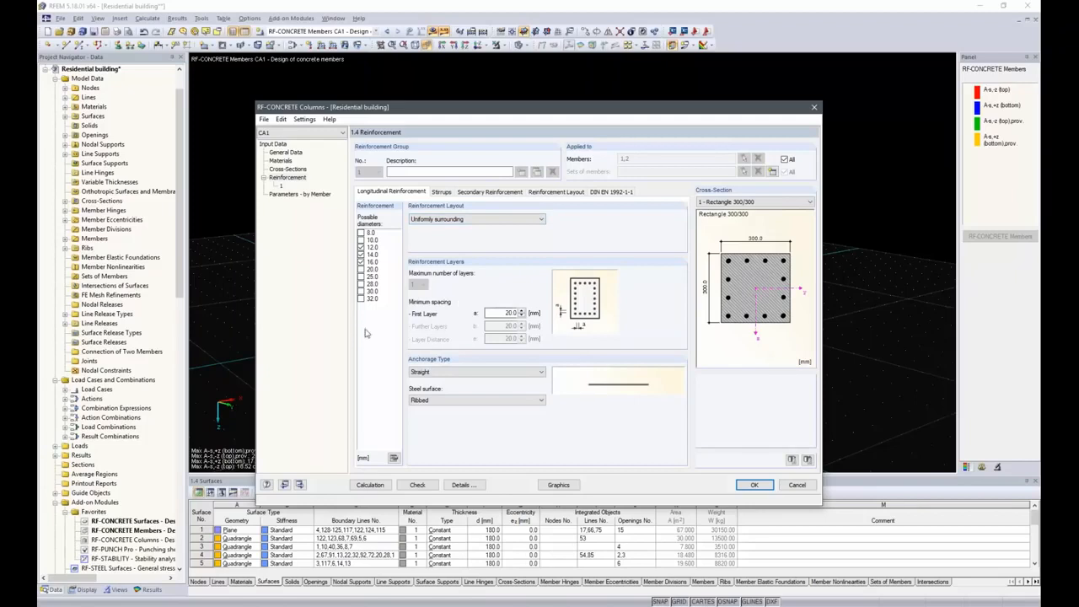
- Select the 10 mm diameter for the columns' stirrups and check the secondary reinforcement settings
left_click(444, 193)
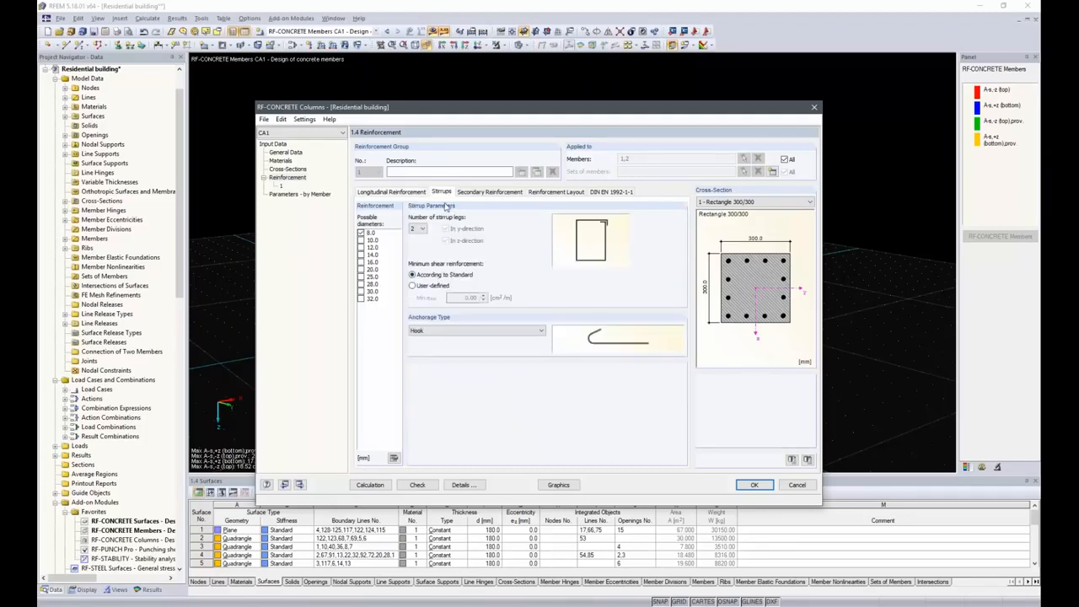
left_click(360, 240)
left_click(502, 192)
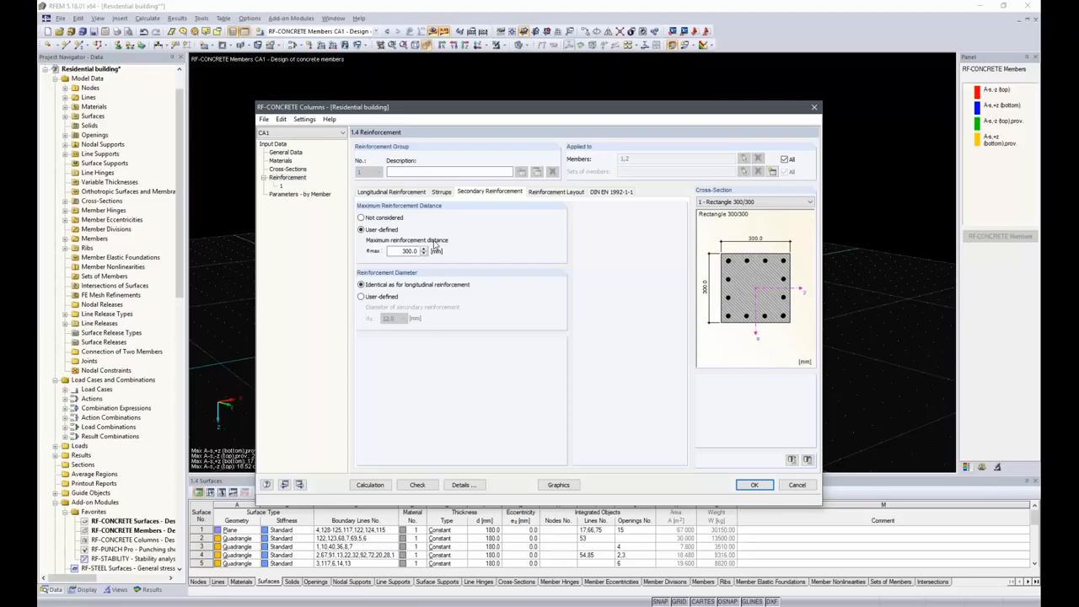
- Define the columns' concrete cover according to the standard with exposure class XC4, and review the DIN EN 1992-1-1 settings
left_click(552, 192)
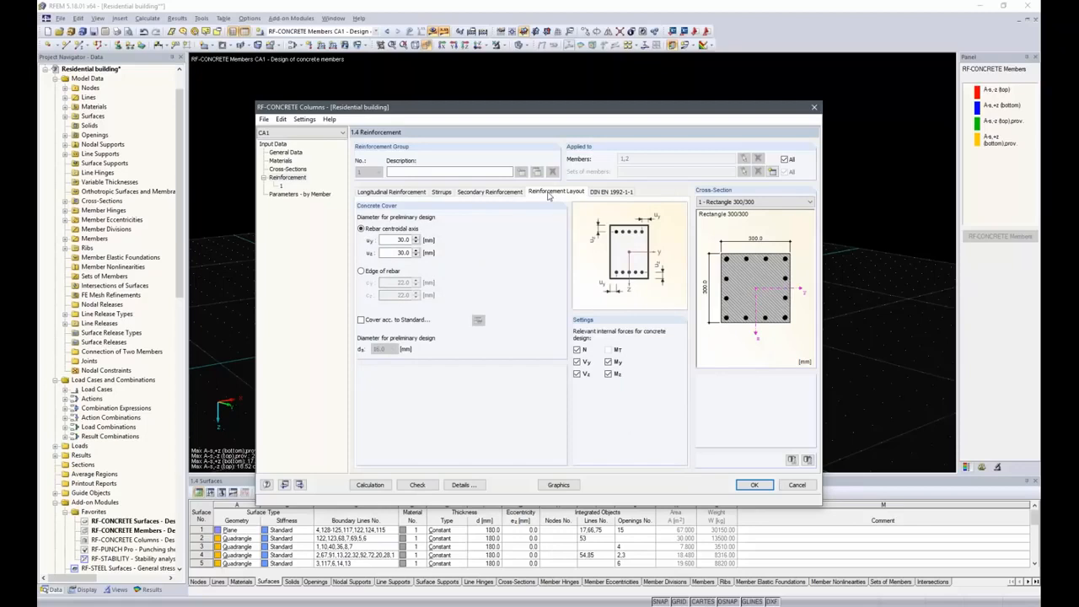
left_click(361, 320)
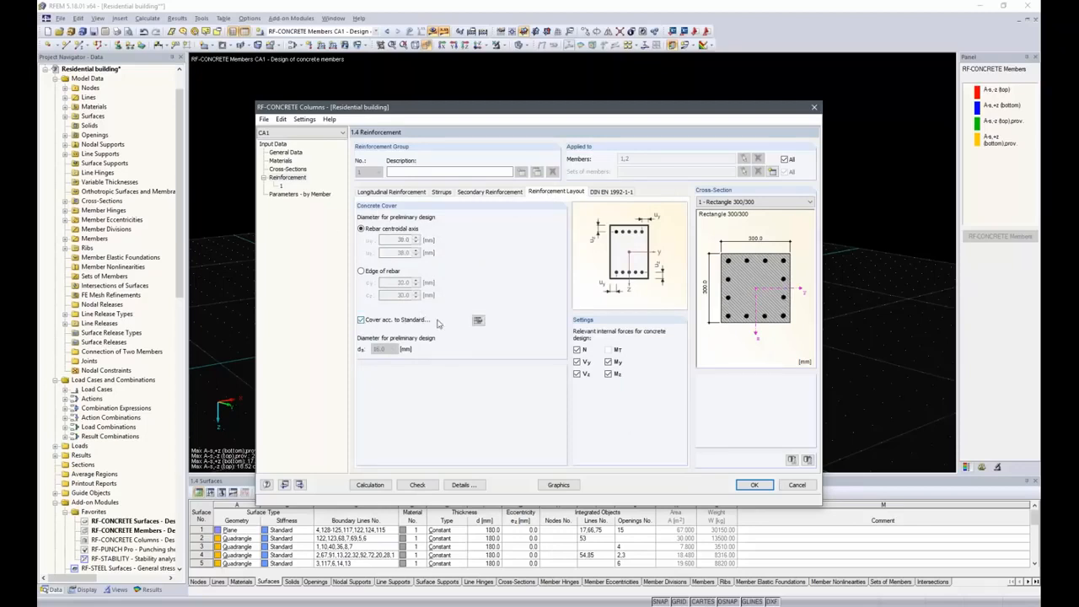
left_click(478, 321)
left_click(614, 175)
left_click(634, 194)
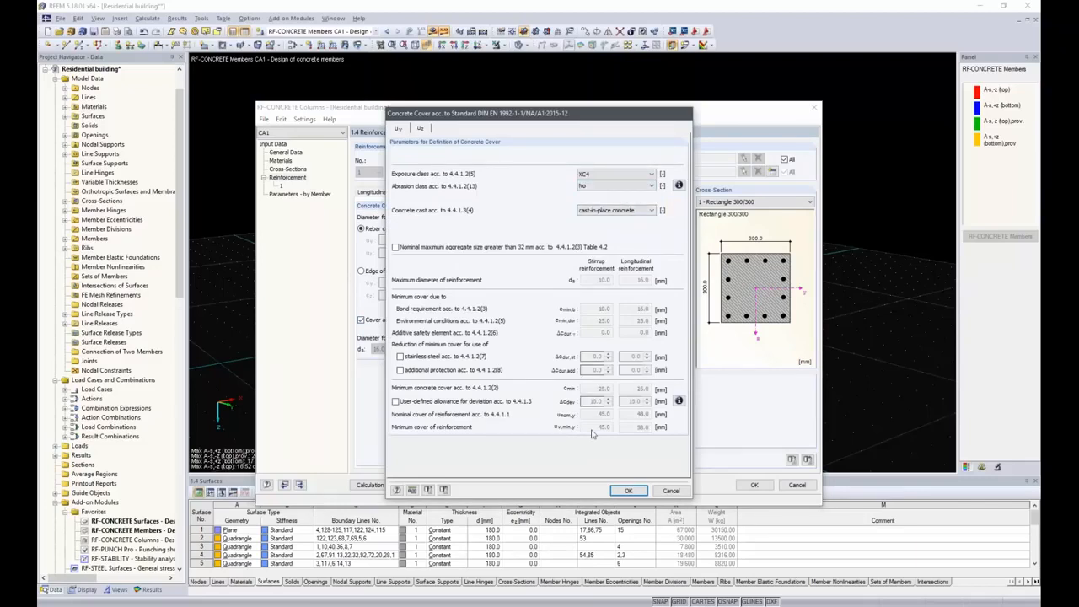
left_click(628, 491)
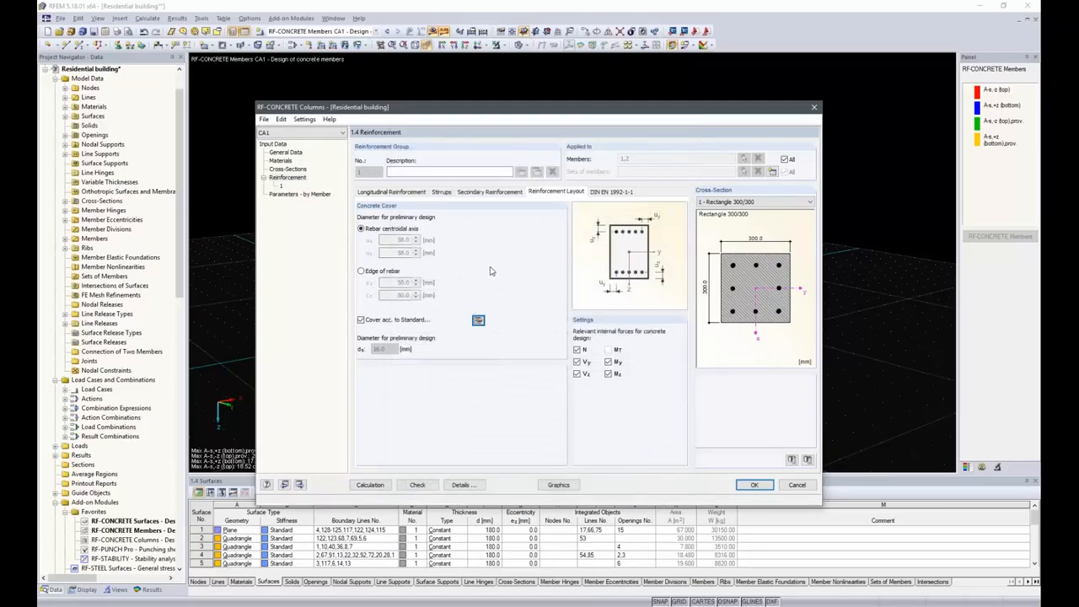
left_click(609, 193)
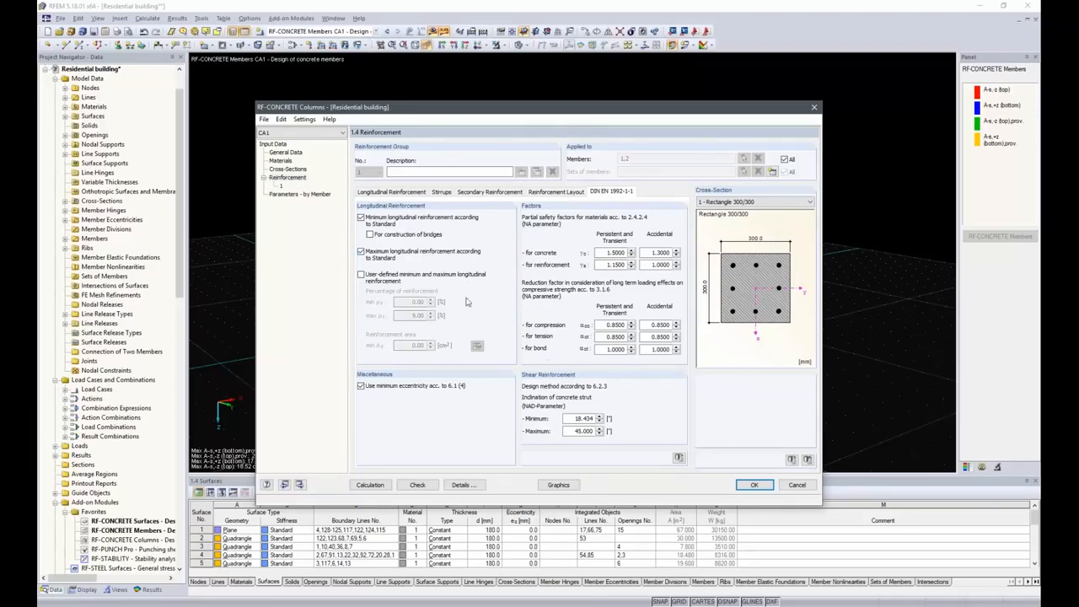
- Calculate the column design with the buckling parameters left as they are, and show the required reinforcement by cross-section
left_click(287, 195)
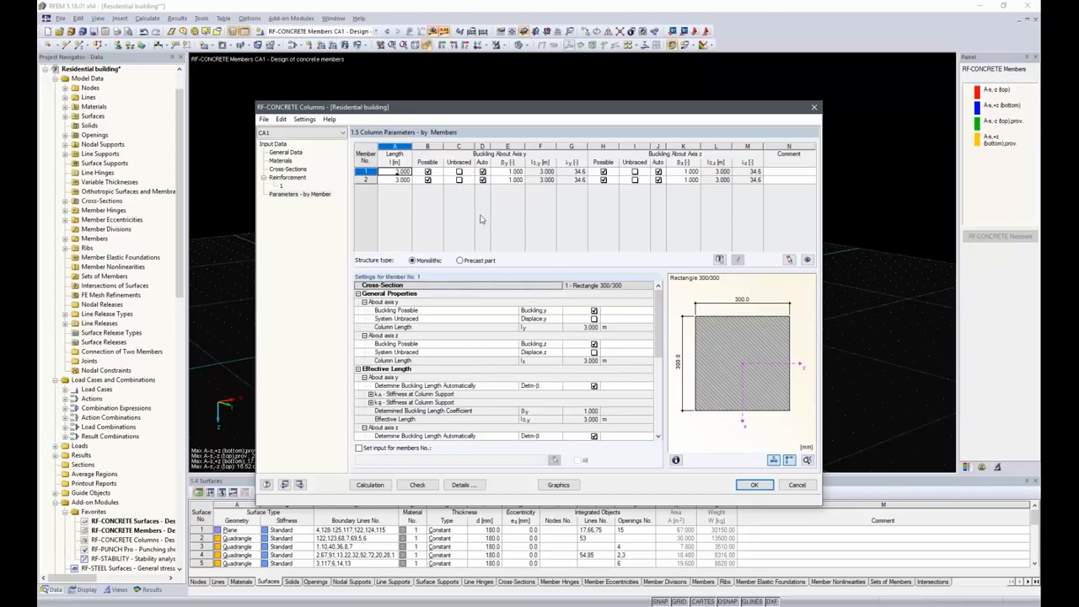
left_click(370, 485)
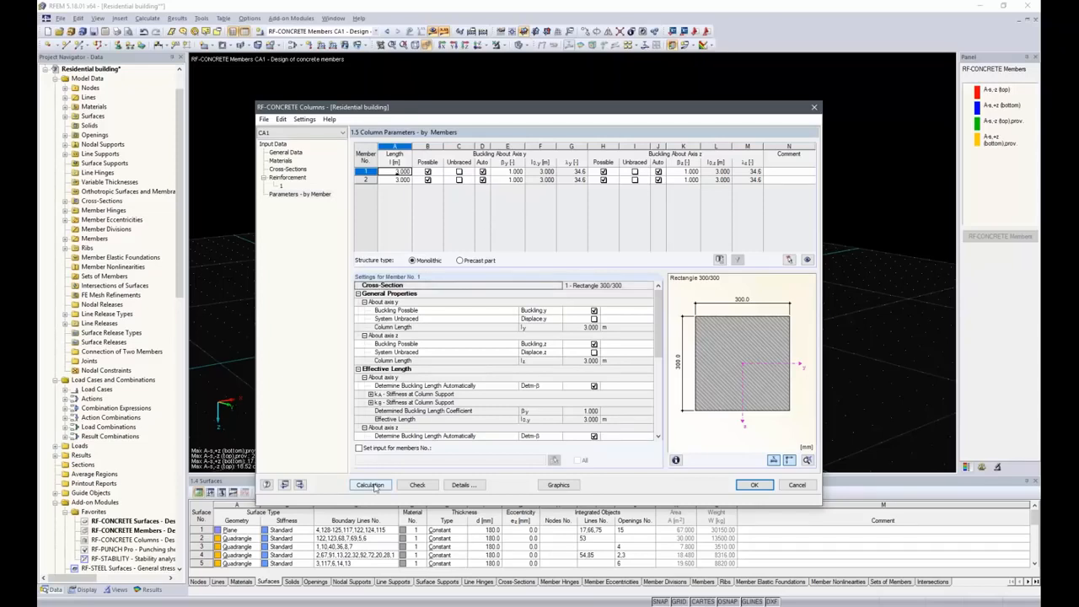
left_click(372, 486)
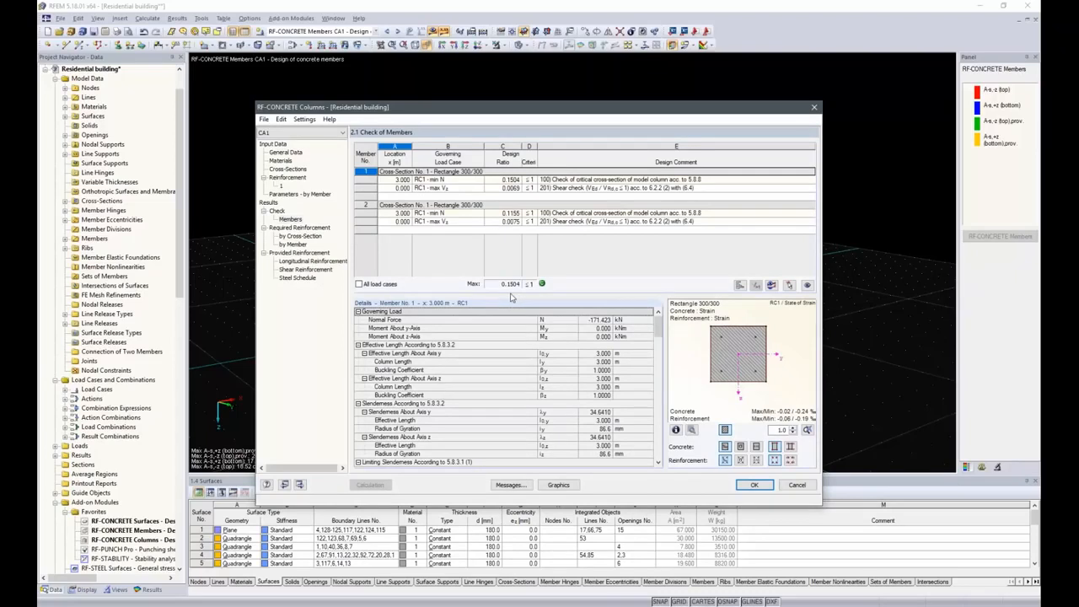
left_click(314, 237)
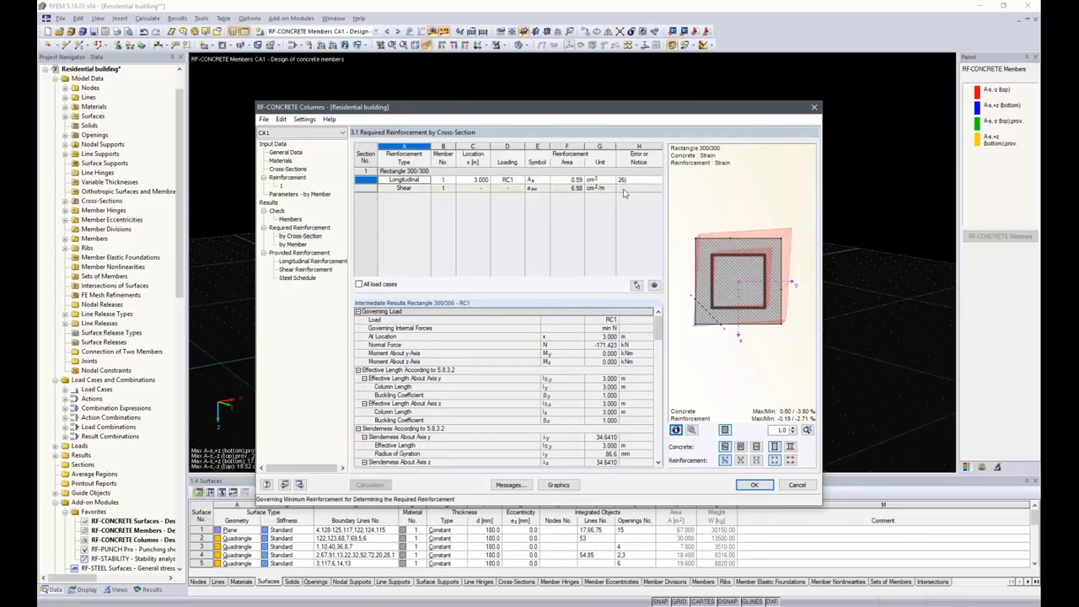
- Examine the intermediate results for the columns' required longitudinal reinforcement, and show their provided longitudinal reinforcement
scroll(573, 337, "down", 10)
scroll(573, 402, "down", 5)
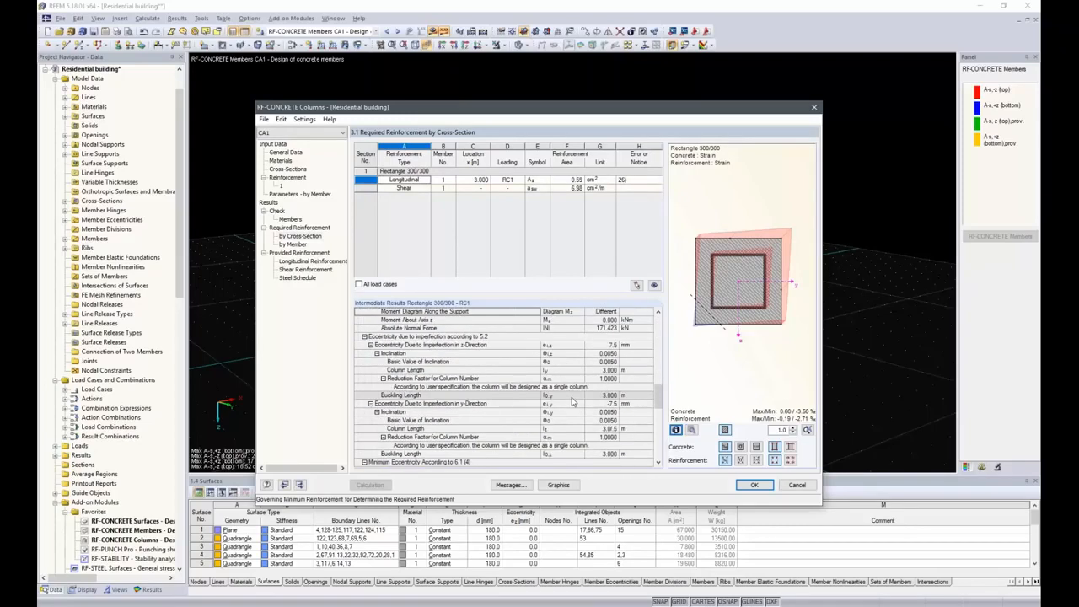
scroll(573, 402, "up", 5)
scroll(577, 402, "up", 5)
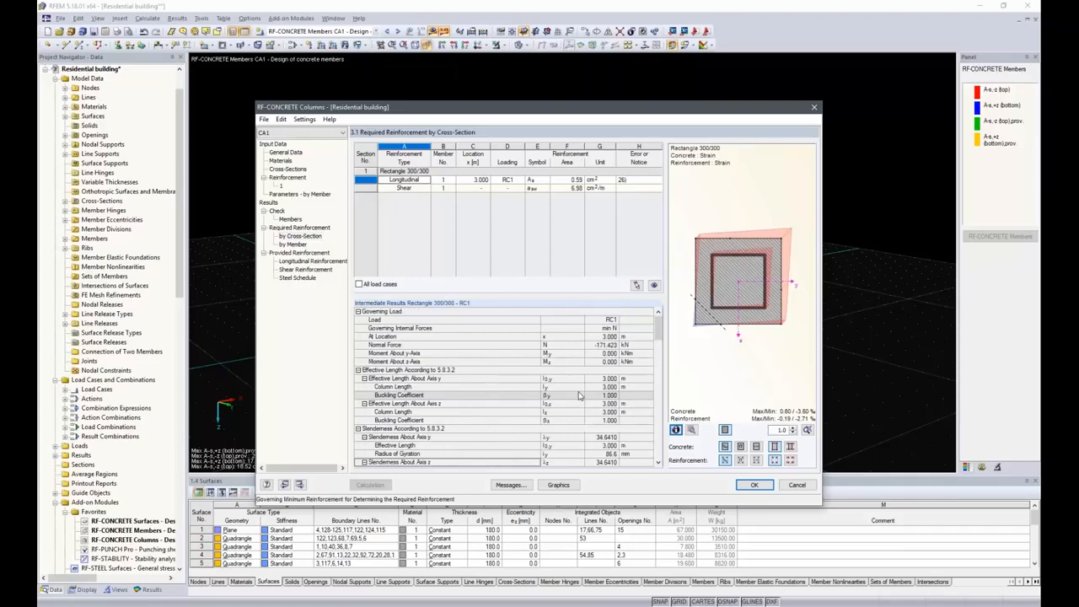
left_click(309, 261)
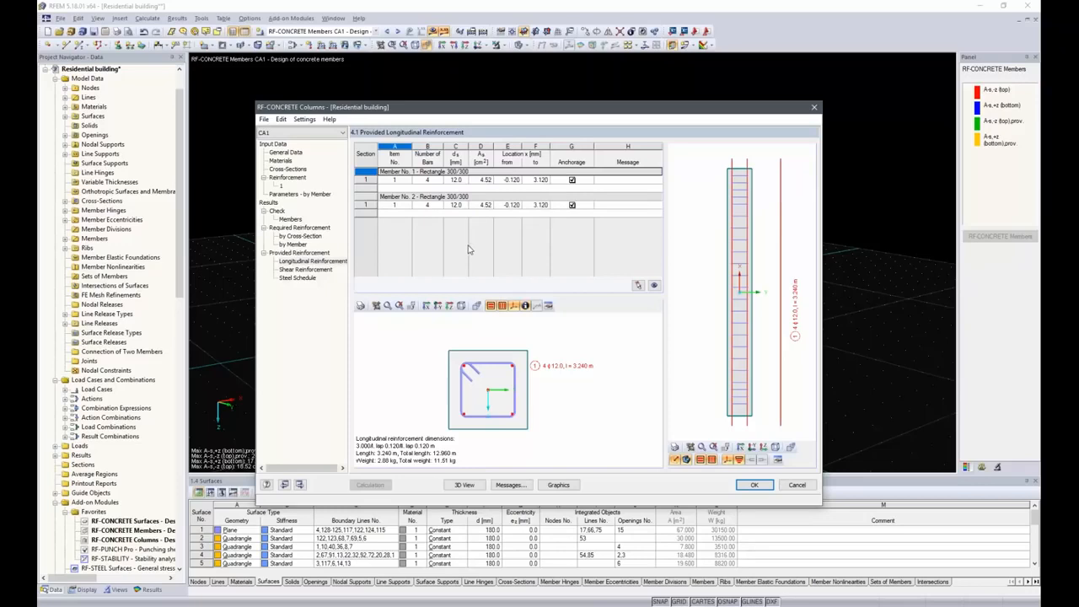
- Show the column design results graphically on the building model, and turn on the display of the provided longitudinal reinforcement prov. A_s
left_click(558, 485)
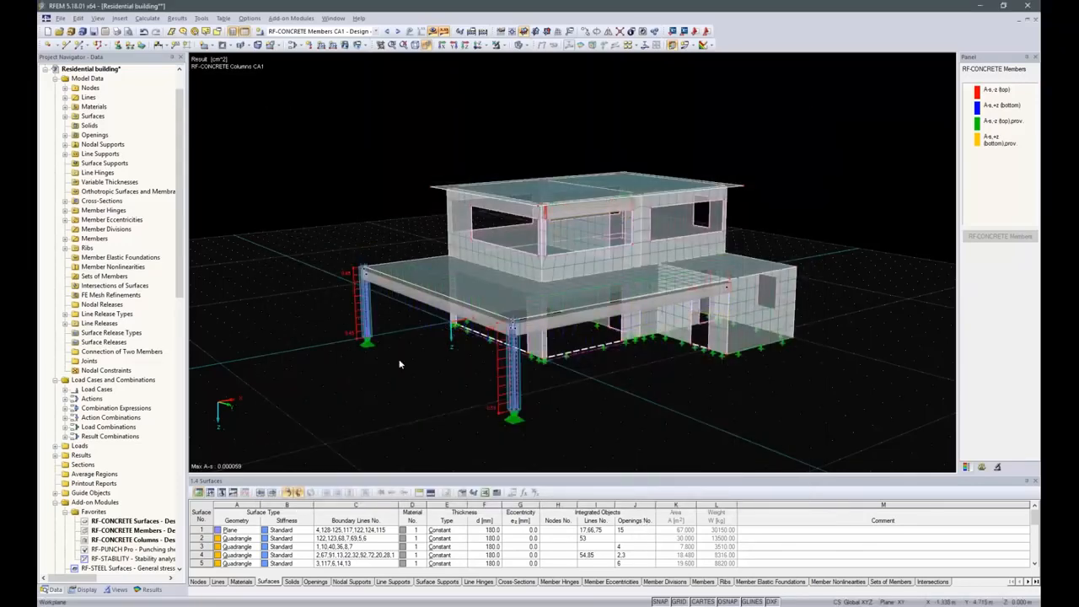
scroll(349, 294, "up", 6)
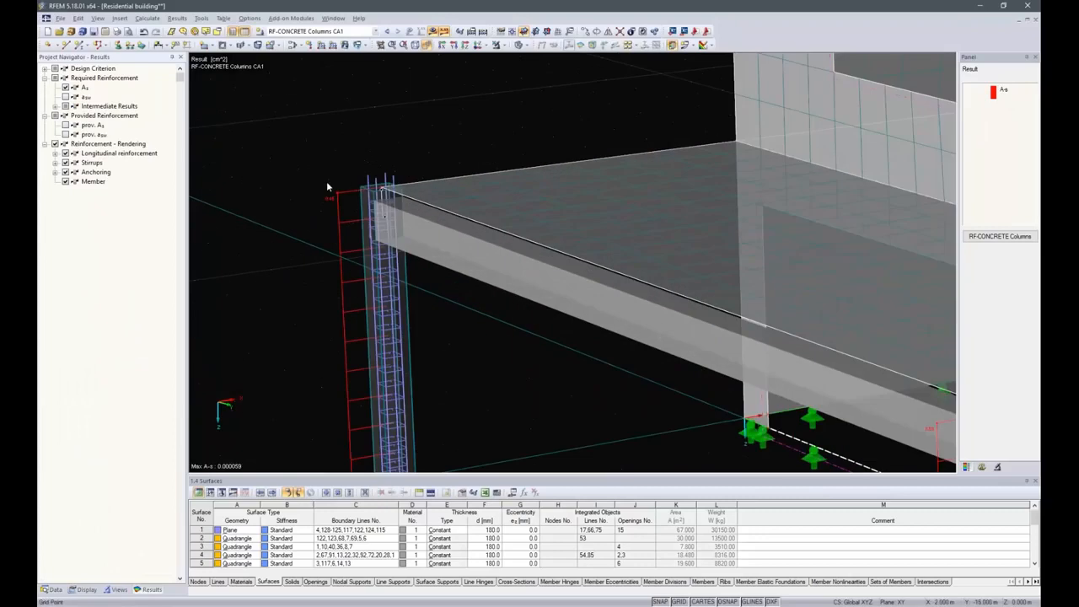
scroll(326, 188, "down", 4)
scroll(636, 371, "up", 3)
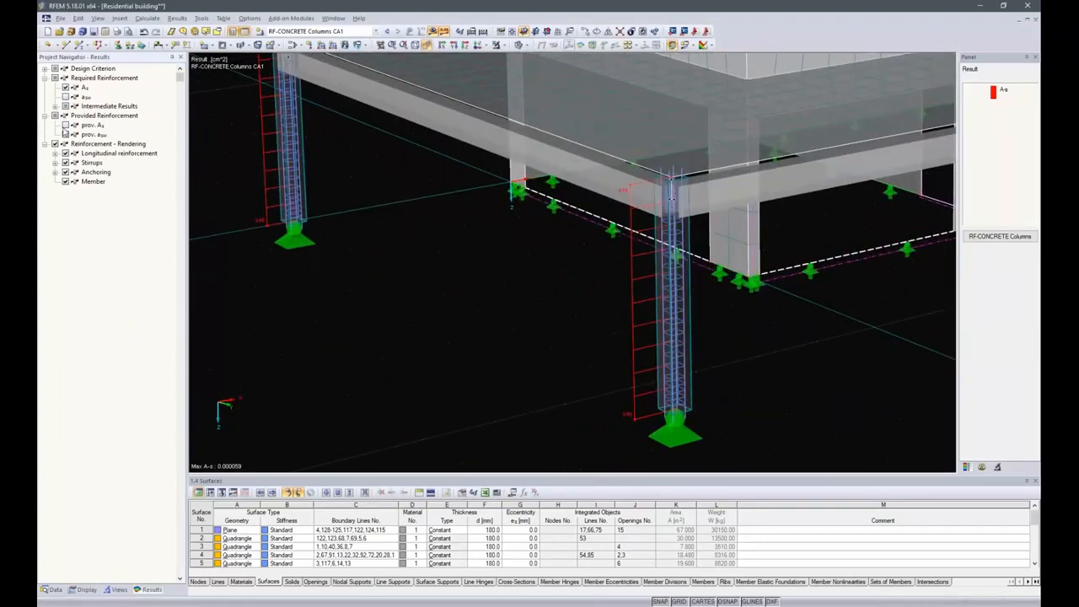
left_click(65, 125)
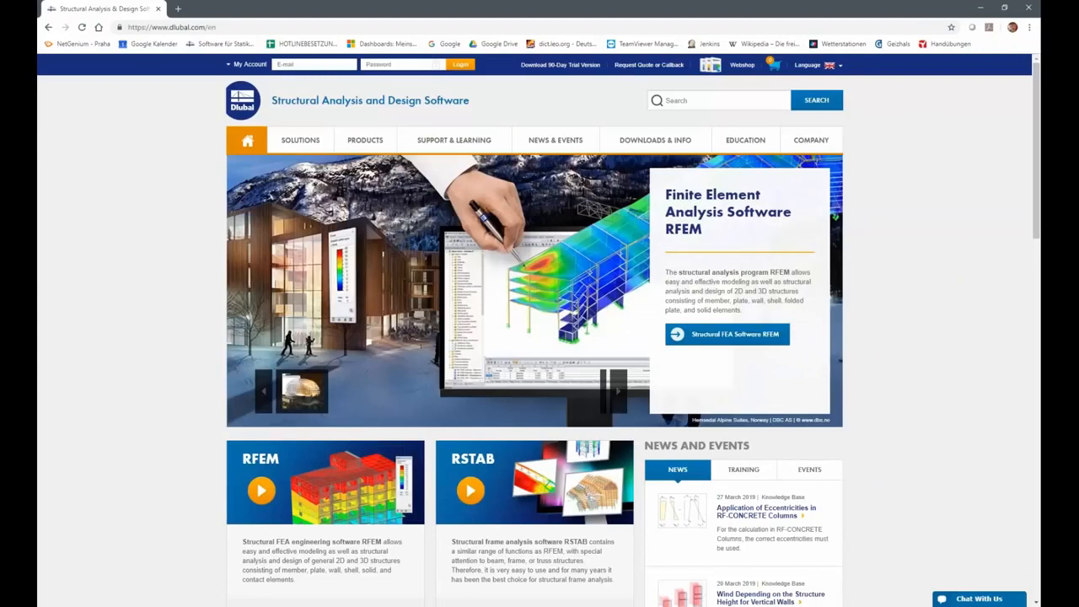
- Open the Webinars page on the Dlubal website in the browser and look through the list of webinars
mouse_move(472, 139)
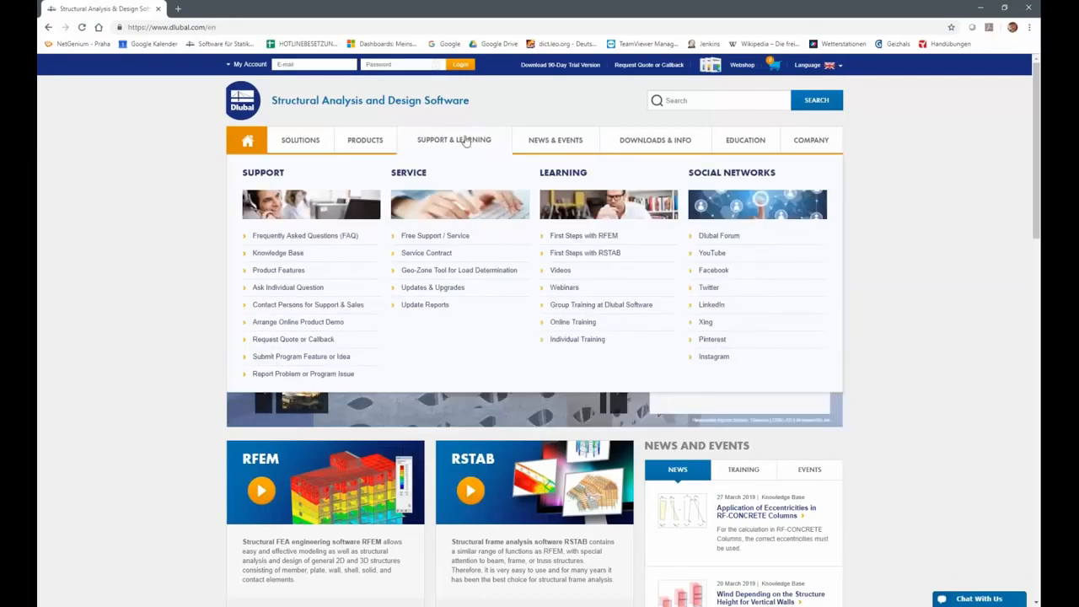
left_click(565, 287)
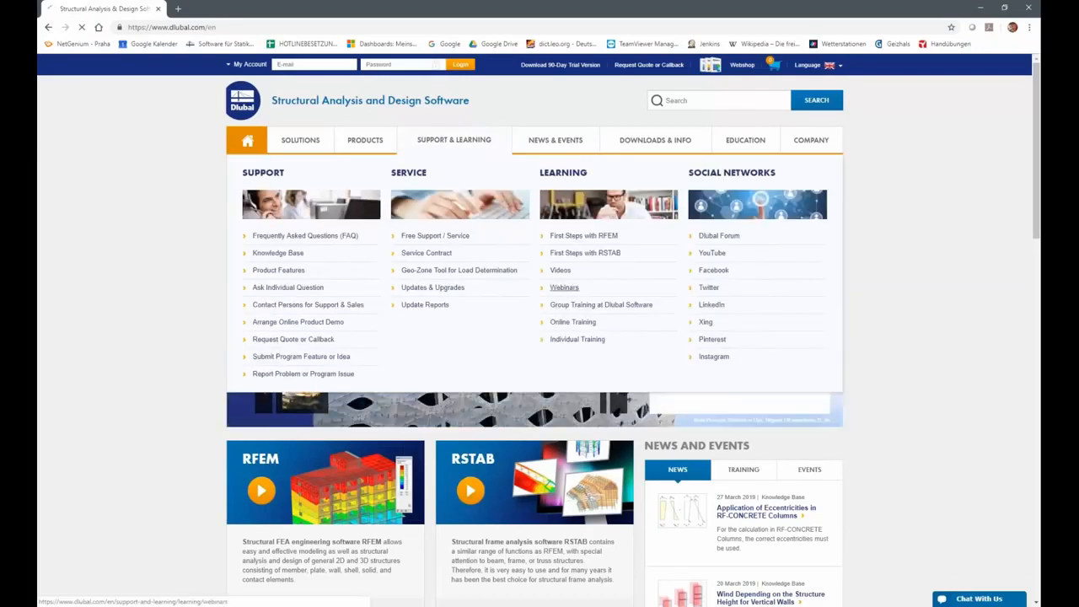
mouse_move(458, 138)
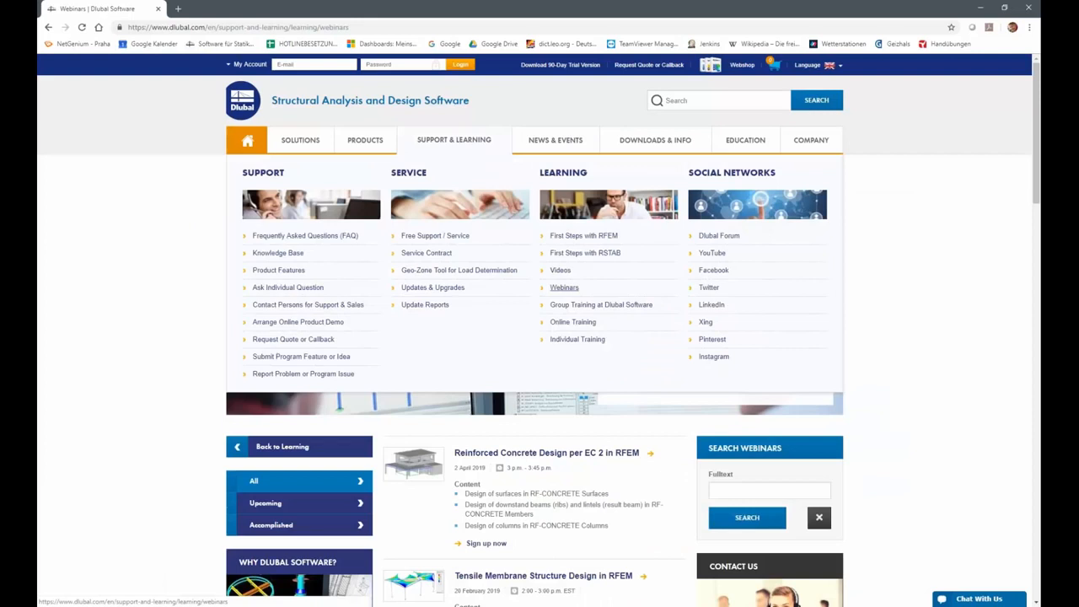
scroll(609, 511, "down", 7)
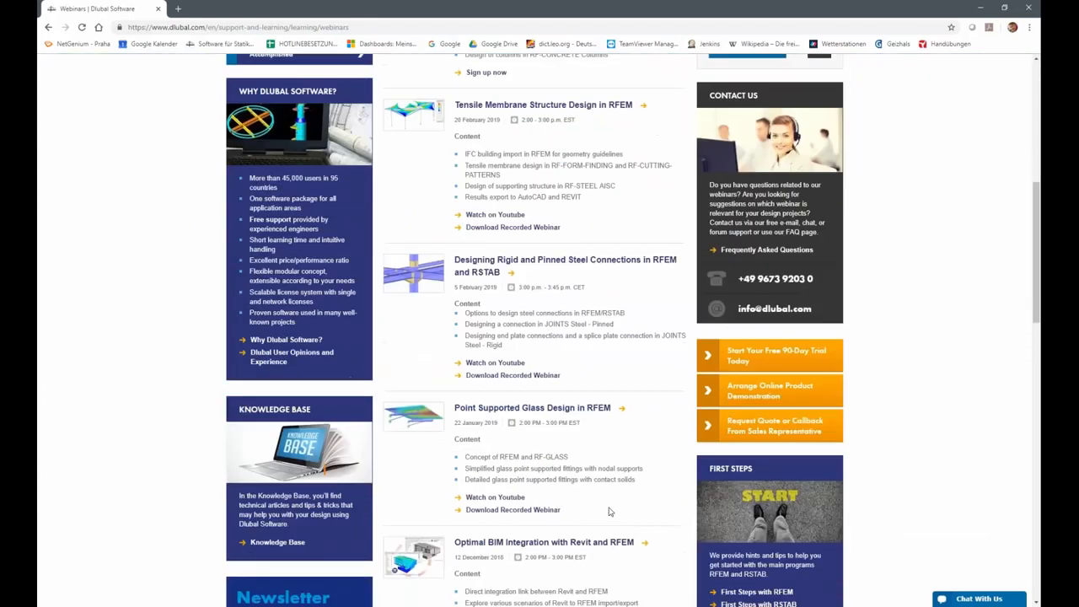
scroll(609, 511, "down", 15)
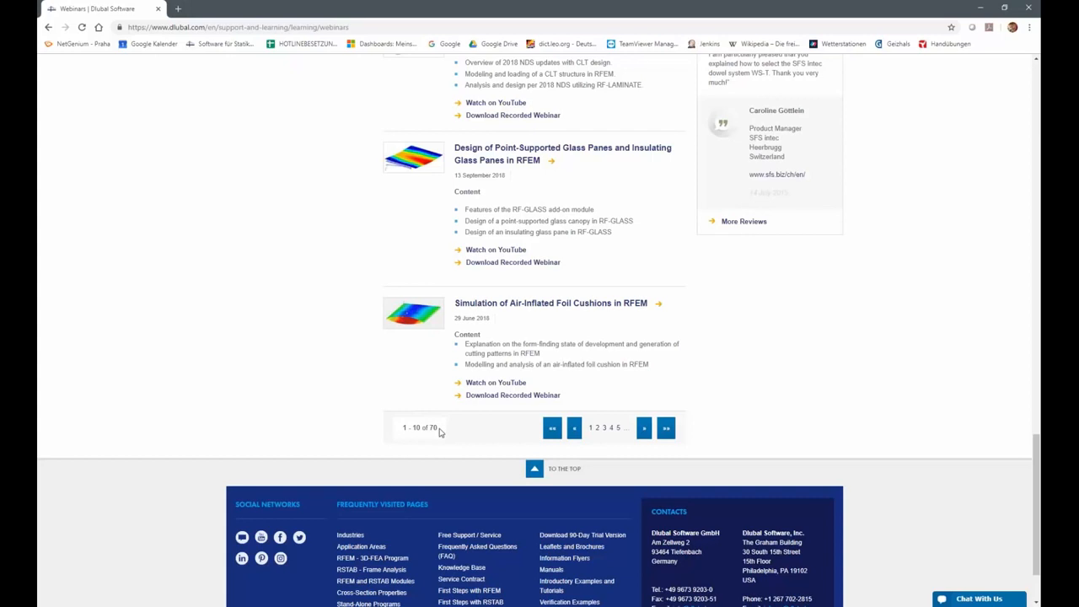
scroll(444, 430, "up", 10)
scroll(551, 383, "up", 6)
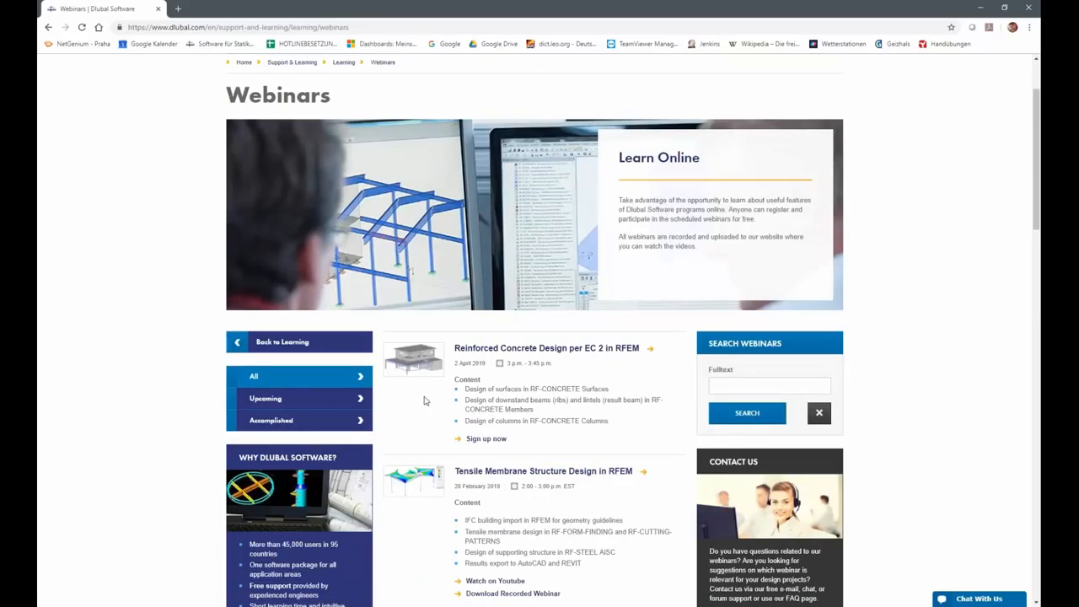
- Open the website's Knowledge Base and look at its newest articles
scroll(510, 363, "up", 1)
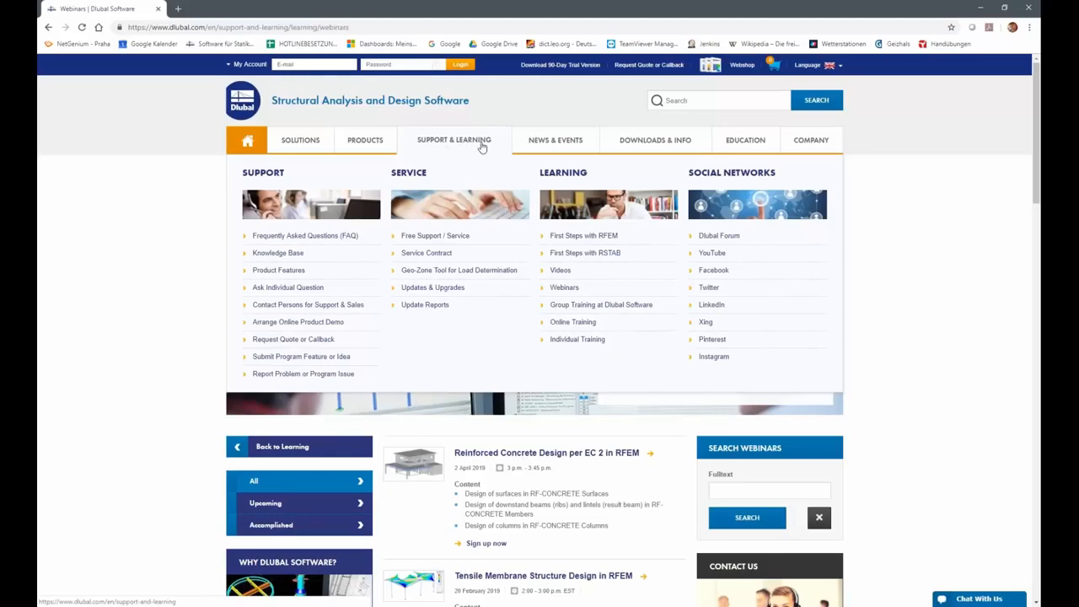
left_click(297, 255)
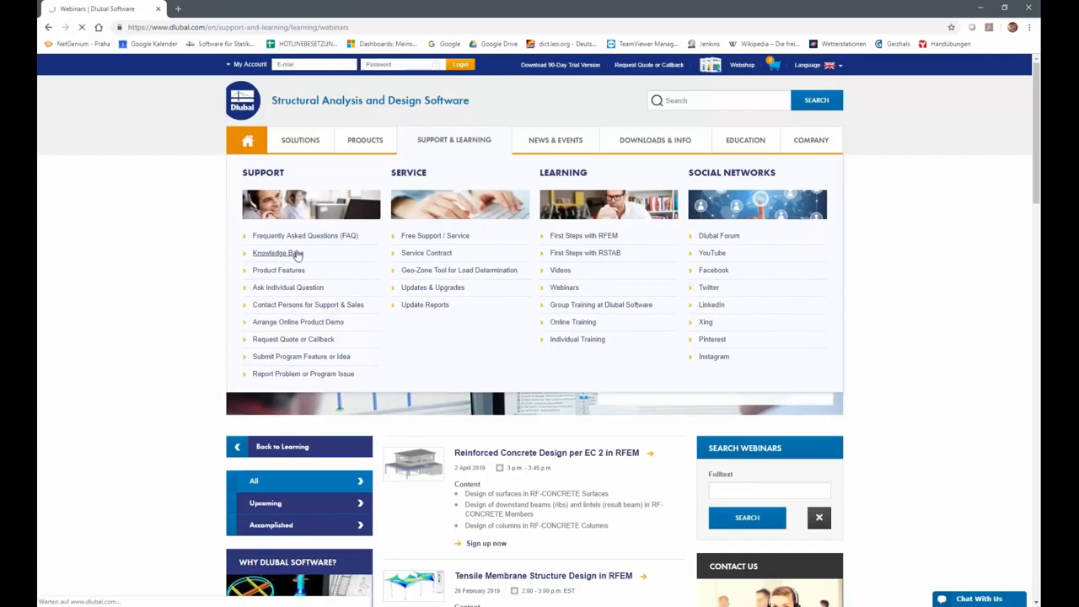
scroll(532, 415, "down", 3)
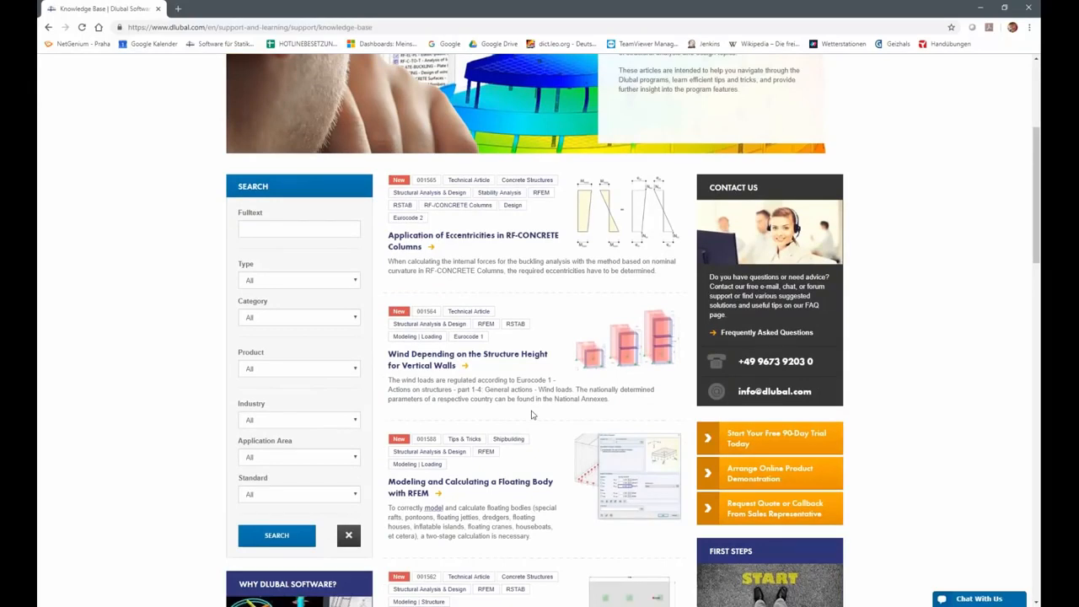
- Search the Knowledge Base for "singularities" and review the matching articles
left_click(244, 221)
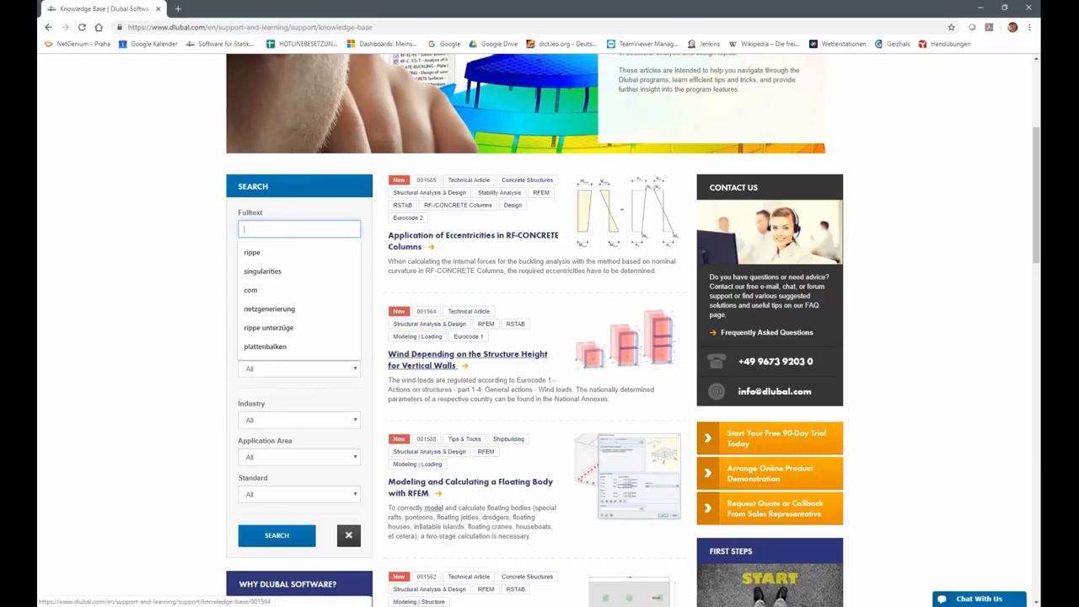
key("Down")
key("Down")
key("Return")
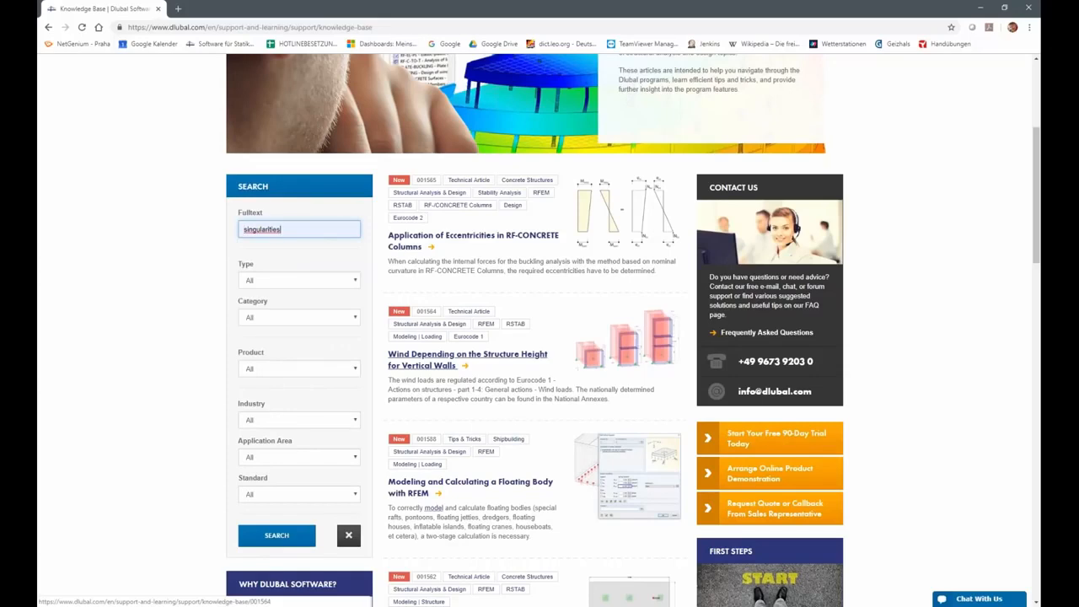
left_click(286, 538)
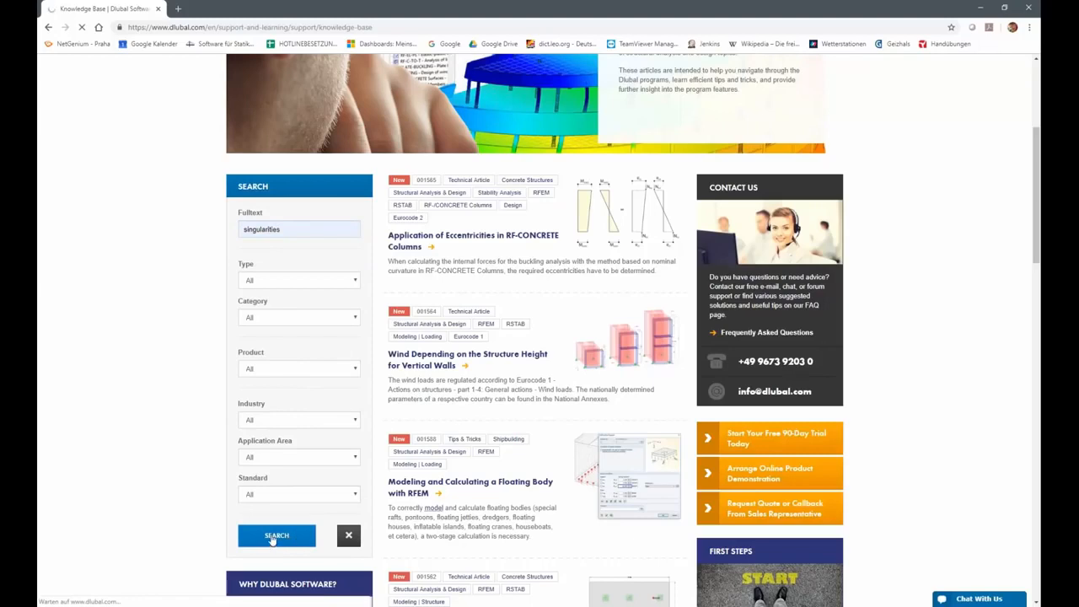
scroll(507, 533, "down", 1)
scroll(495, 523, "down", 3)
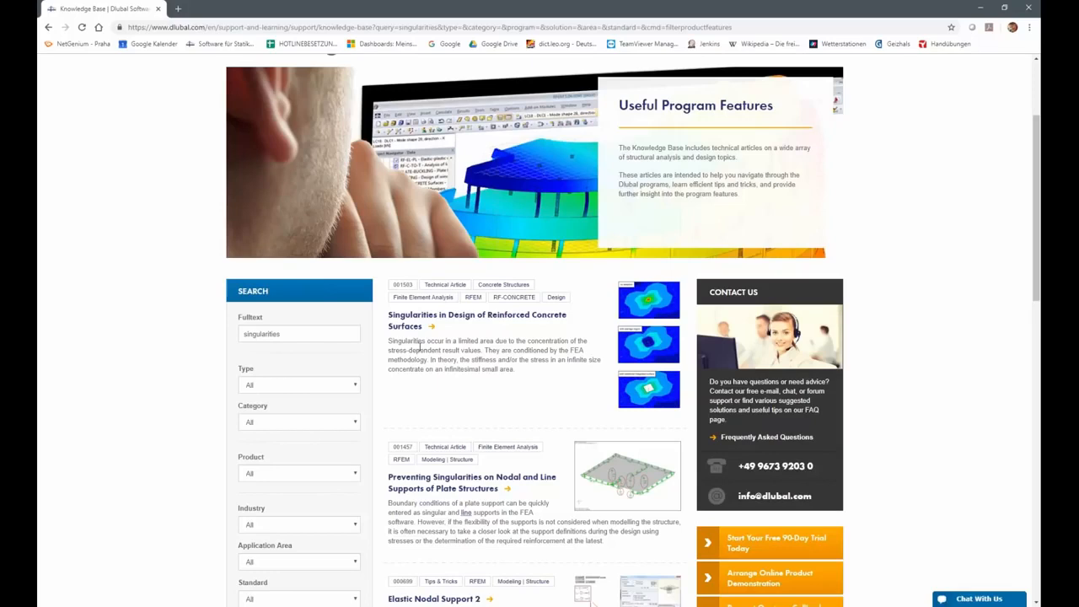
- Open the download page for the 90-day trial version and look through the programs offered as 64-bit versions
scroll(418, 346, "up", 2)
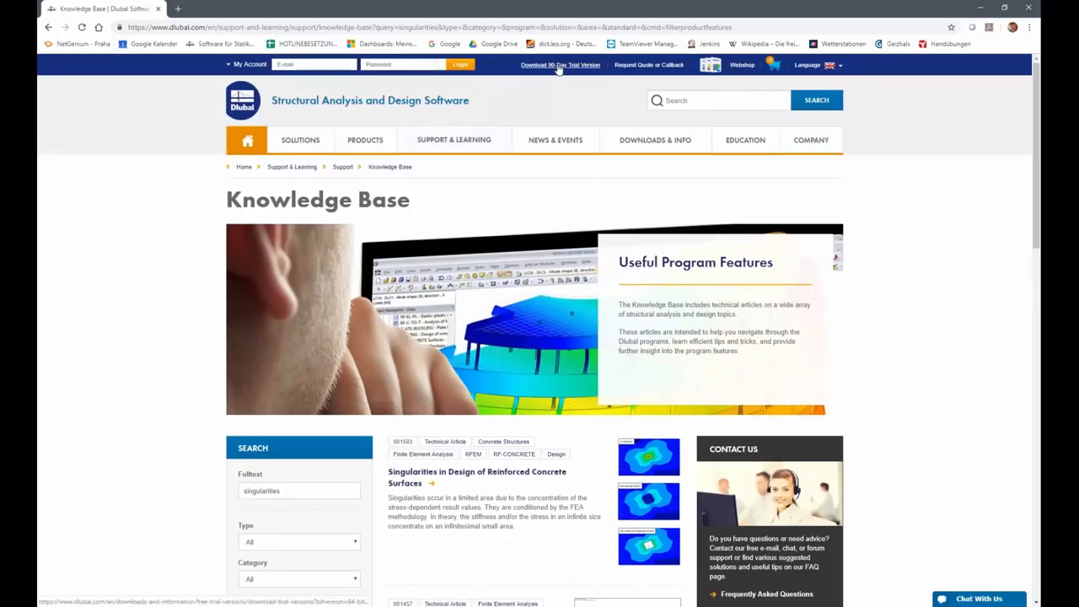
left_click(559, 67)
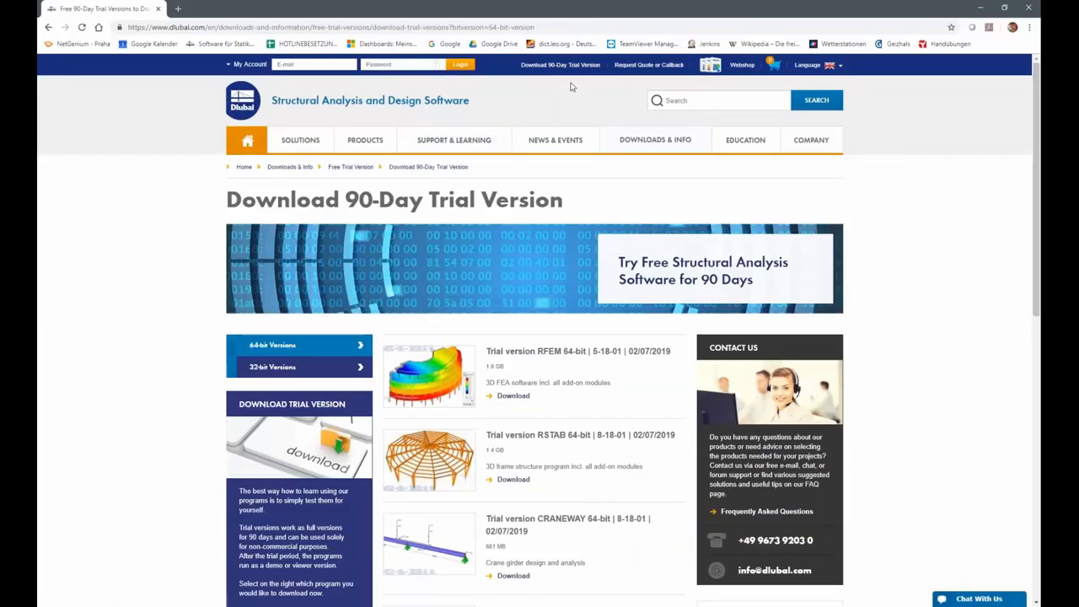
scroll(614, 388, "down", 2)
scroll(614, 374, "down", 1)
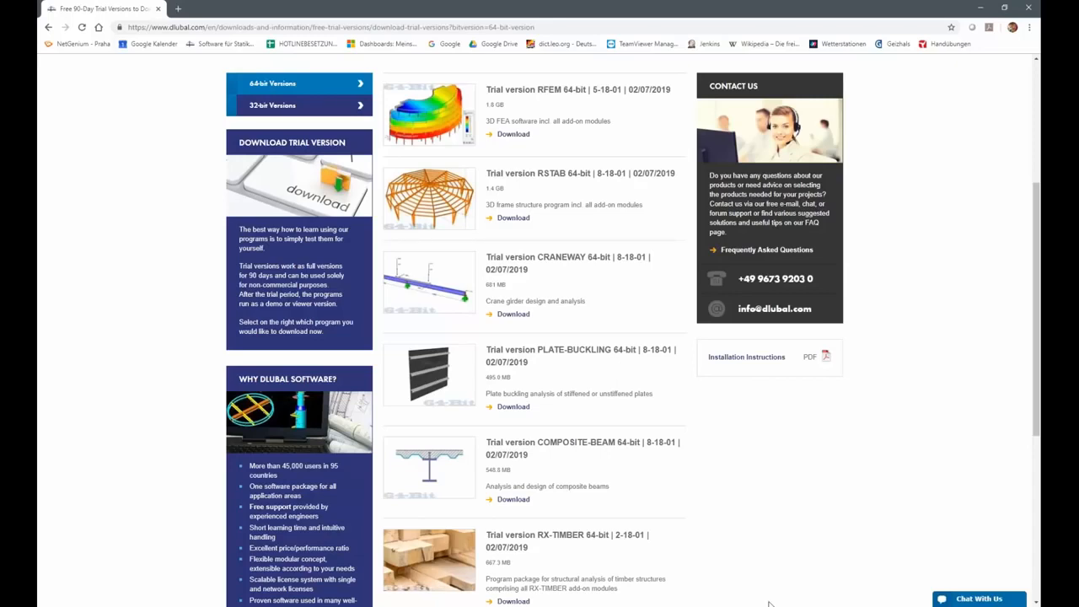
mouse_move(769, 603)
left_click(805, 580)
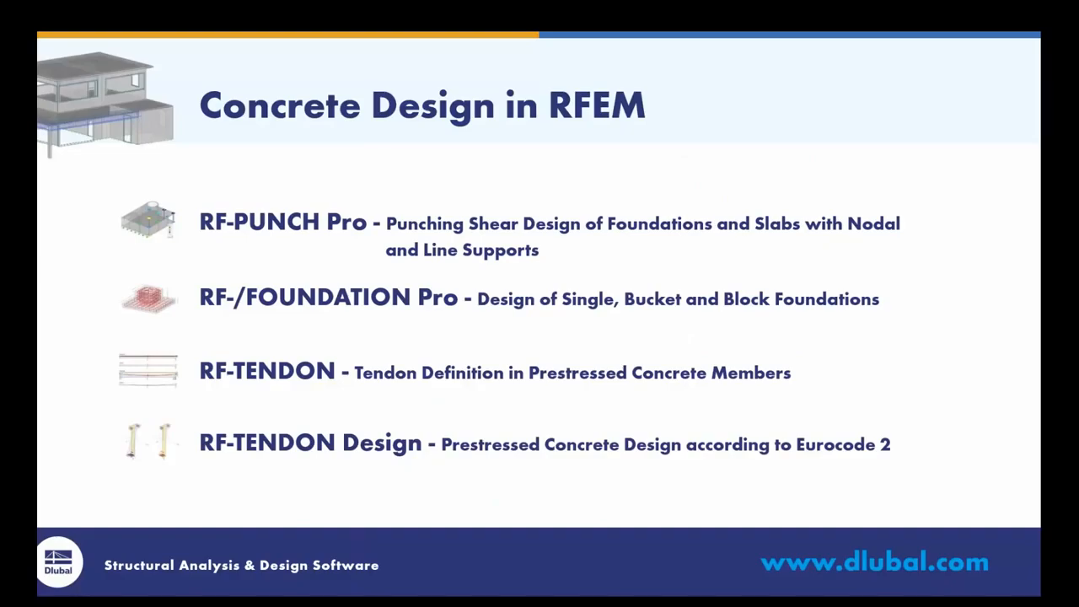
key("Right")
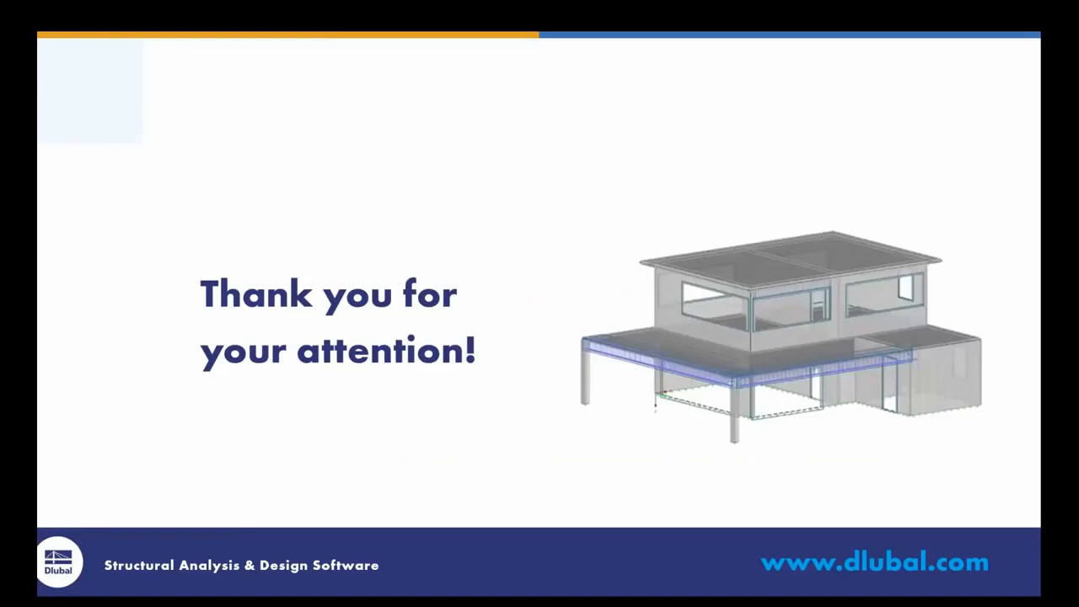